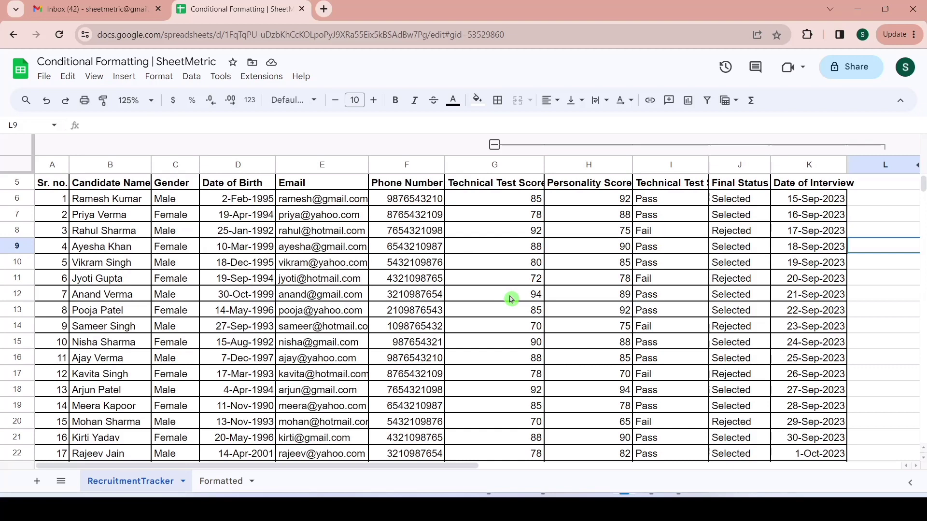
# Step: Examine the Technical Test Score column, from its header in G5 to the first scores below it
pyautogui.click(511, 300)
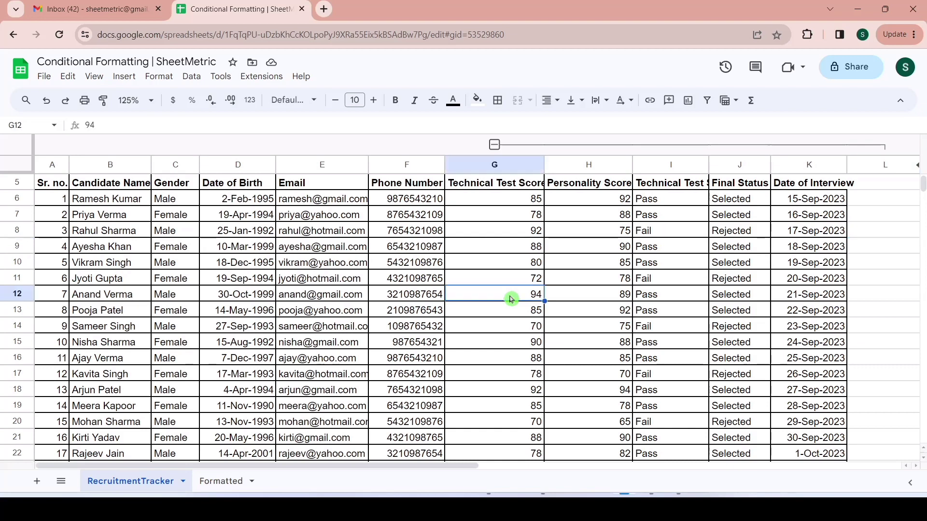
pyautogui.press('Up')
pyautogui.press('Up')
pyautogui.press('Up')
pyautogui.press('Up')
pyautogui.press('Up')
pyautogui.press('Up')
pyautogui.press('Up')
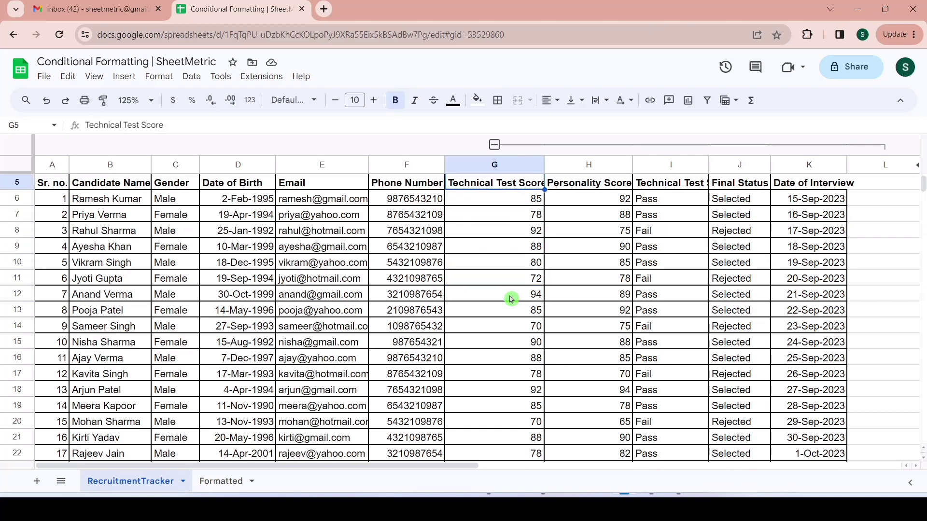
pyautogui.press('Down')
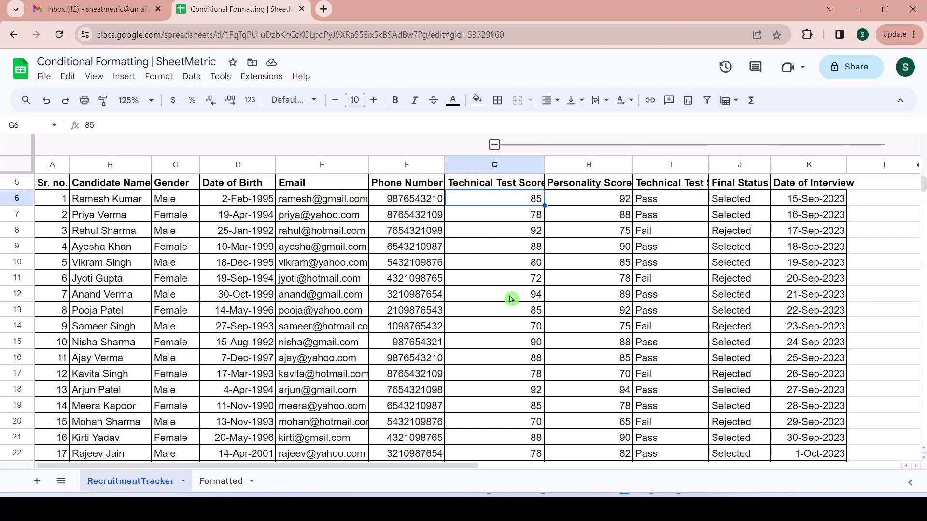
pyautogui.press('Down')
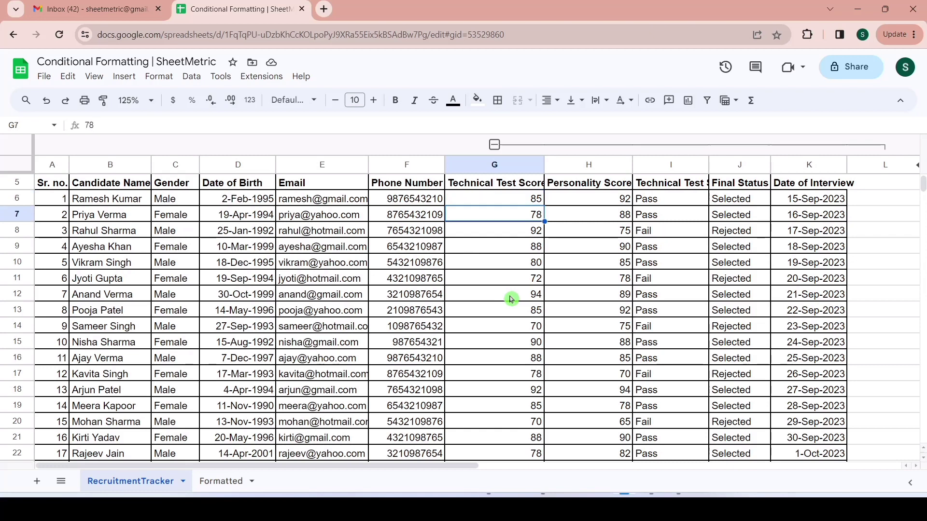
pyautogui.press('Up')
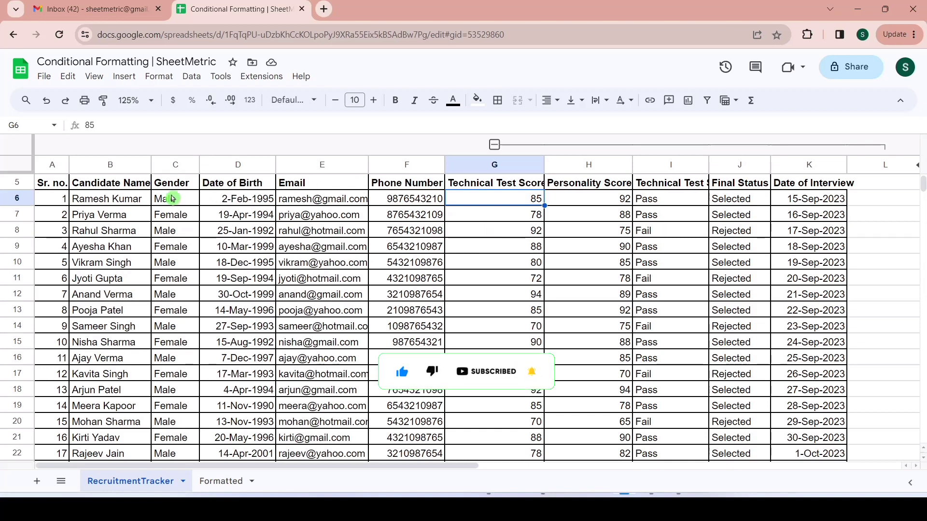
# Step: Review the recruitment table's column headers in row 5, from Sr. no. across to Final Status
pyautogui.click(65, 183)
pyautogui.press('Right')
pyautogui.press('Right')
pyautogui.press('Right')
pyautogui.press('Right')
pyautogui.press('Right')
pyautogui.press('Right')
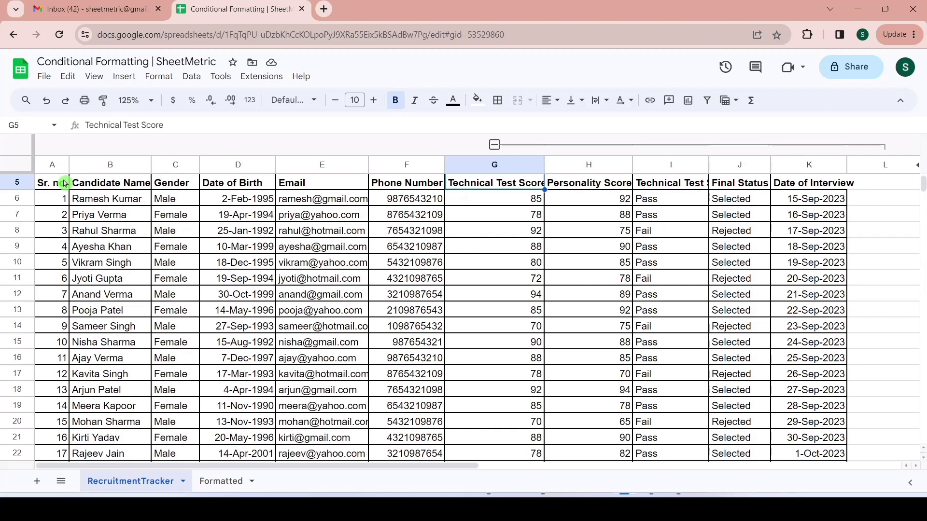
pyautogui.press('Right')
pyautogui.press('Right')
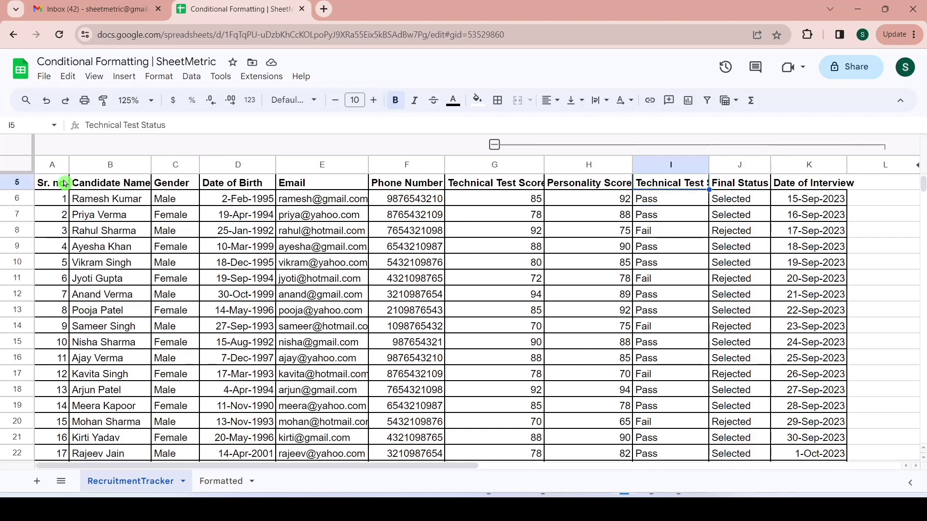
pyautogui.press('Right')
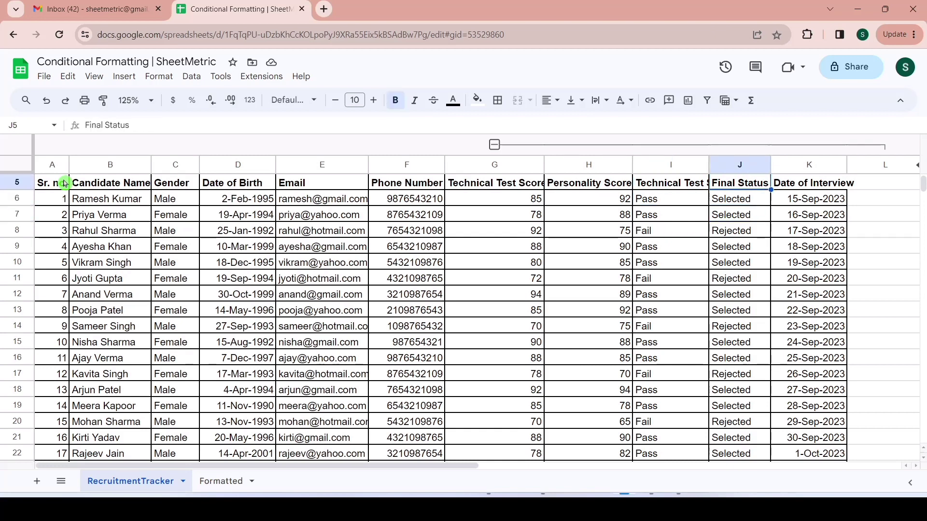
# Step: Review the strikethrough criterion for Rejected above Final Status and select a rejected candidate's record, B8:K8
pyautogui.scroll(2, 64, 183)
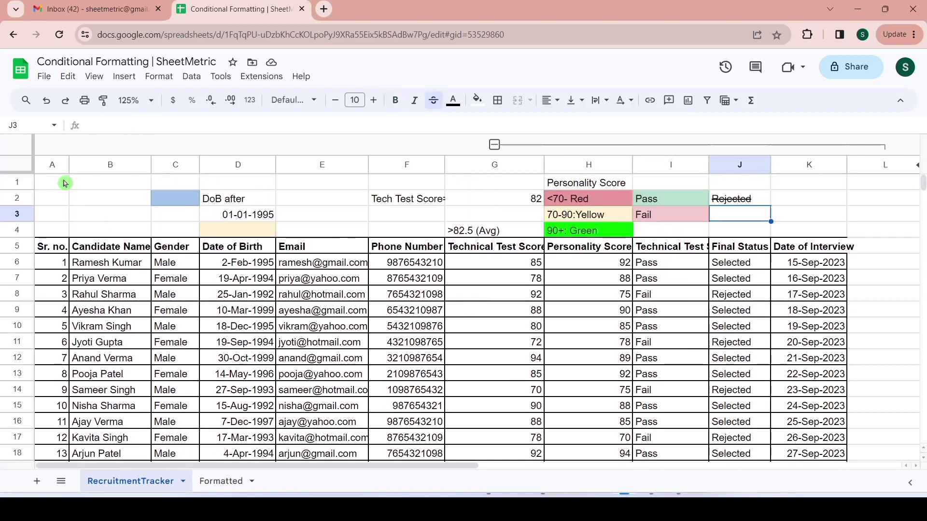
pyautogui.press('Down')
pyautogui.press('Down')
pyautogui.press('Down')
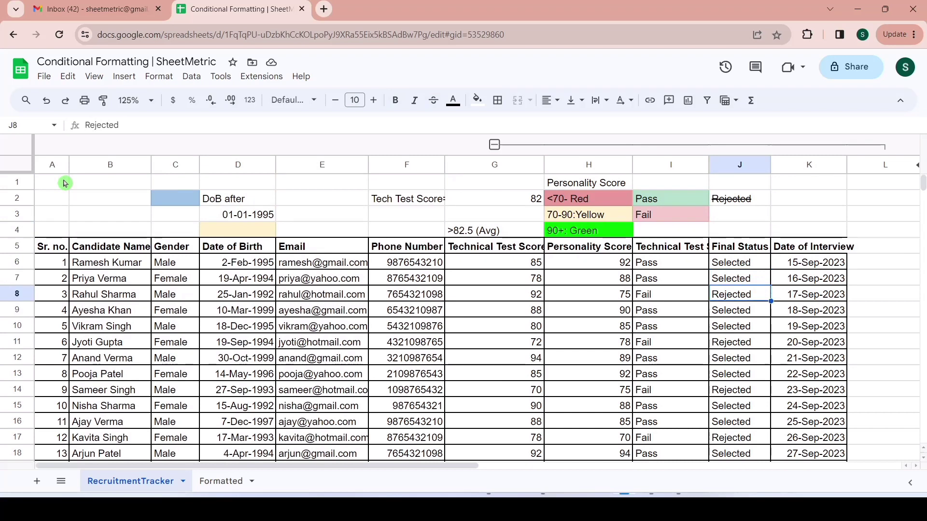
pyautogui.press('Left')
pyautogui.press('Left')
pyautogui.press('Left')
pyautogui.press('Left')
pyautogui.press('Left')
pyautogui.press('Left')
pyautogui.press('Left')
pyautogui.press('Left')
pyautogui.press('Left')
pyautogui.press('Right')
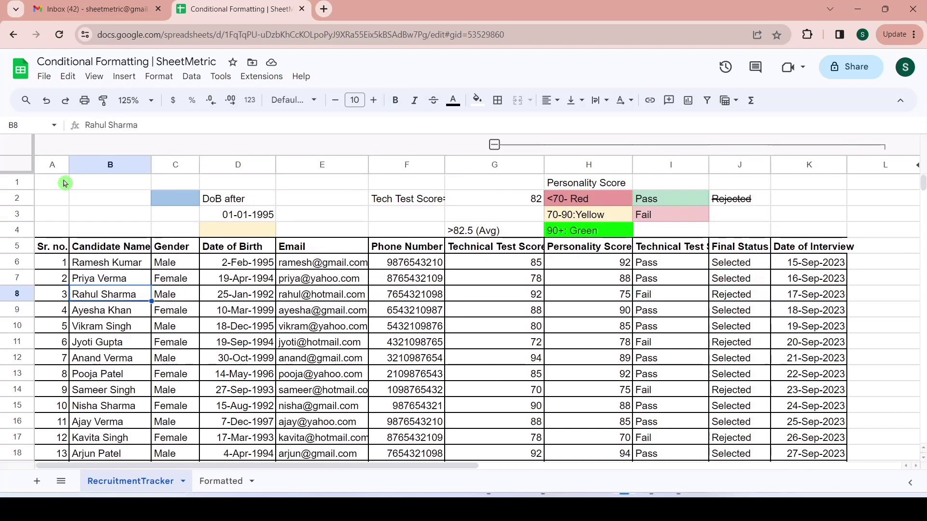
pyautogui.hotkey('shift', 'Right')
pyautogui.hotkey('shift', 'Right')
pyautogui.hotkey('shift', 'Right')
pyautogui.hotkey('shift', 'Right')
pyautogui.hotkey('shift', 'Right')
pyautogui.hotkey('shift', 'Right')
pyautogui.hotkey('shift', 'Right')
pyautogui.hotkey('shift', 'Right')
pyautogui.hotkey('shift', 'Right')
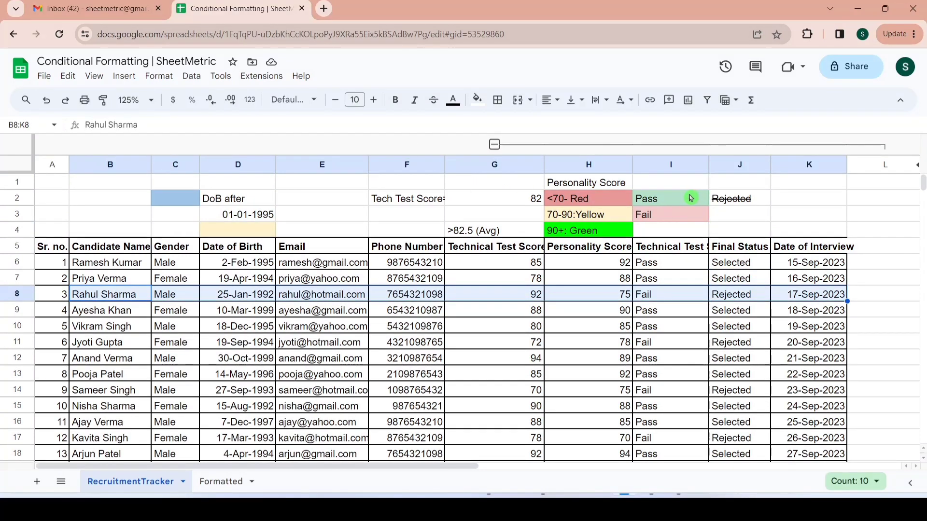
# Step: Examine the Pass and Fail colour criteria in I2:I3 and the Personality Score colour bands in column H
pyautogui.click(690, 198)
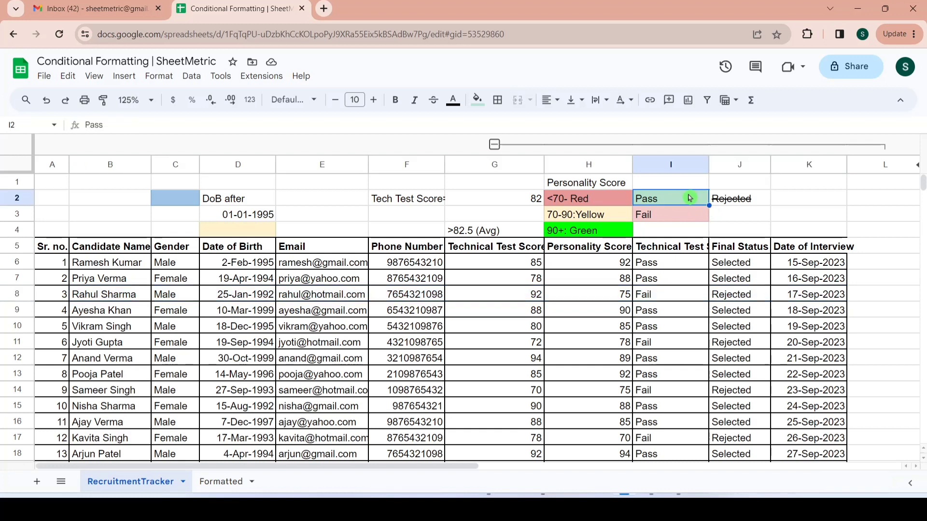
pyautogui.press('Down')
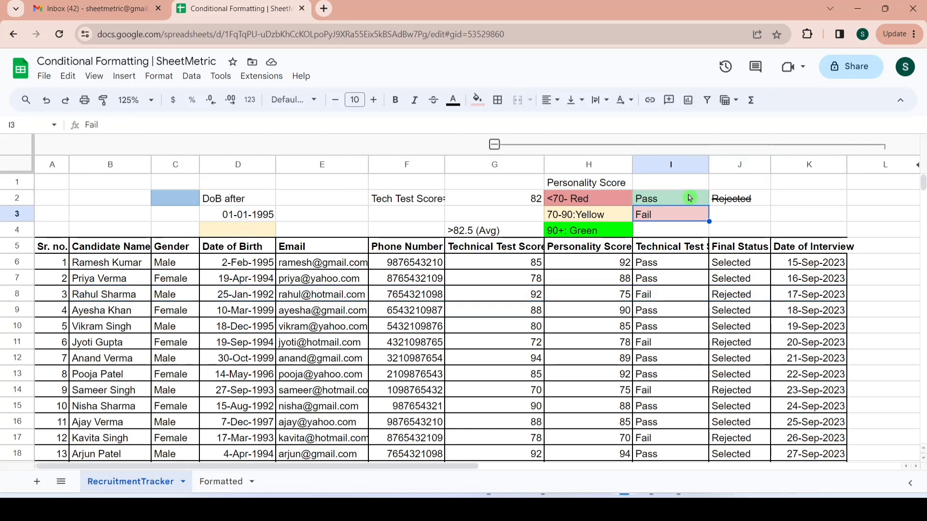
pyautogui.press('Left')
pyautogui.press('Down')
pyautogui.press('Down')
pyautogui.press('Down')
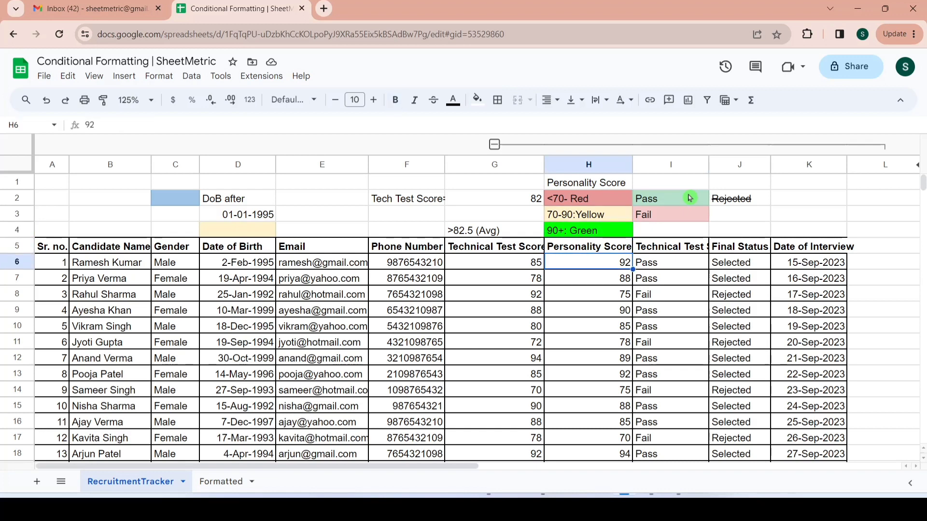
pyautogui.press('Up')
pyautogui.press('Up')
pyautogui.press('Up')
pyautogui.press('Up')
pyautogui.press('Up')
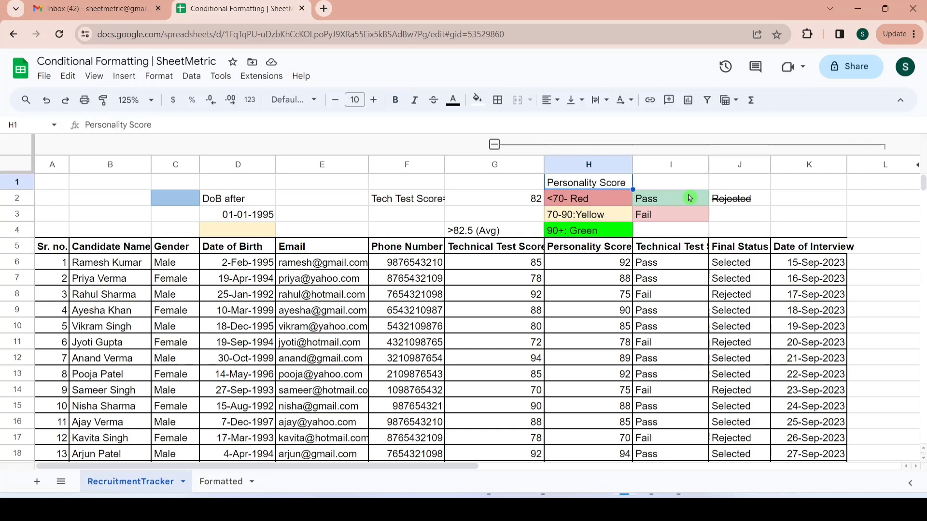
pyautogui.press('Down')
pyautogui.hotkey('shift', 'Down')
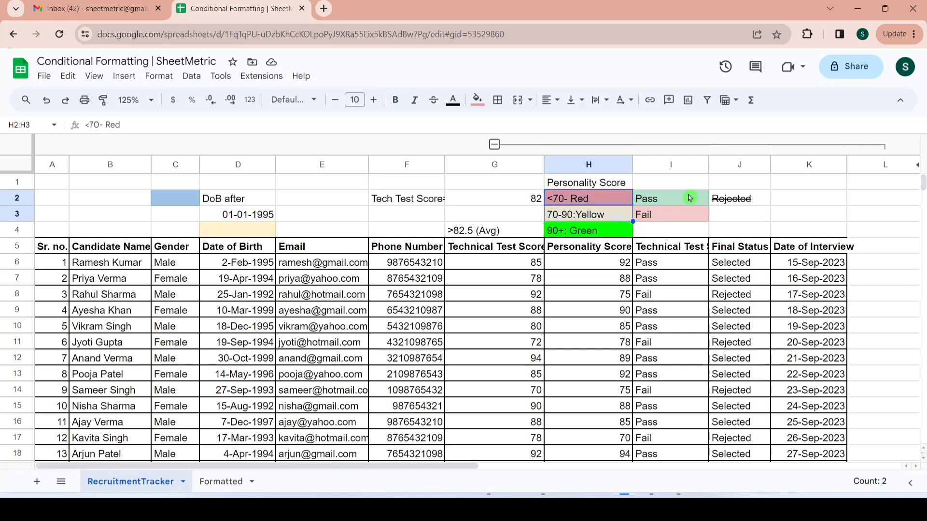
# Step: Examine the technical test score criterion in G2 and compare it with the first score in G6
pyautogui.press('Left')
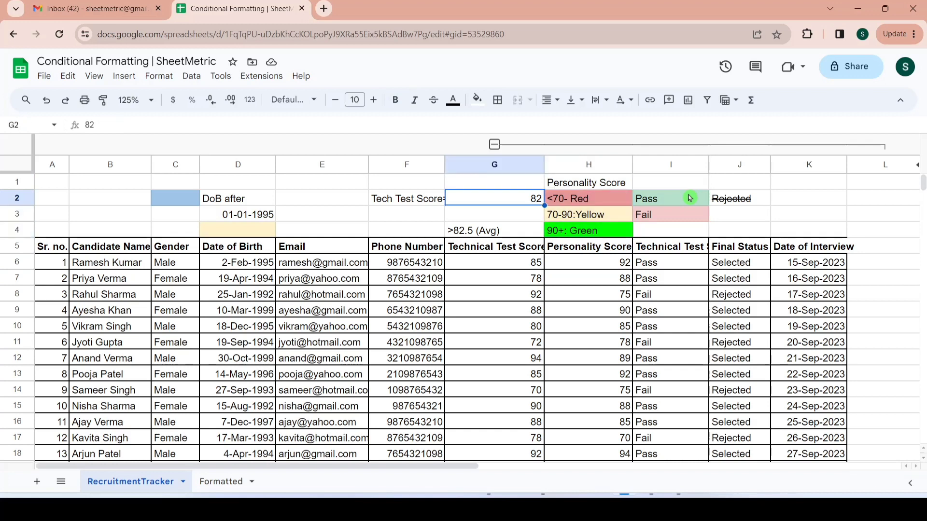
pyautogui.press('Down')
pyautogui.press('Down')
pyautogui.press('Down')
pyautogui.press('Down')
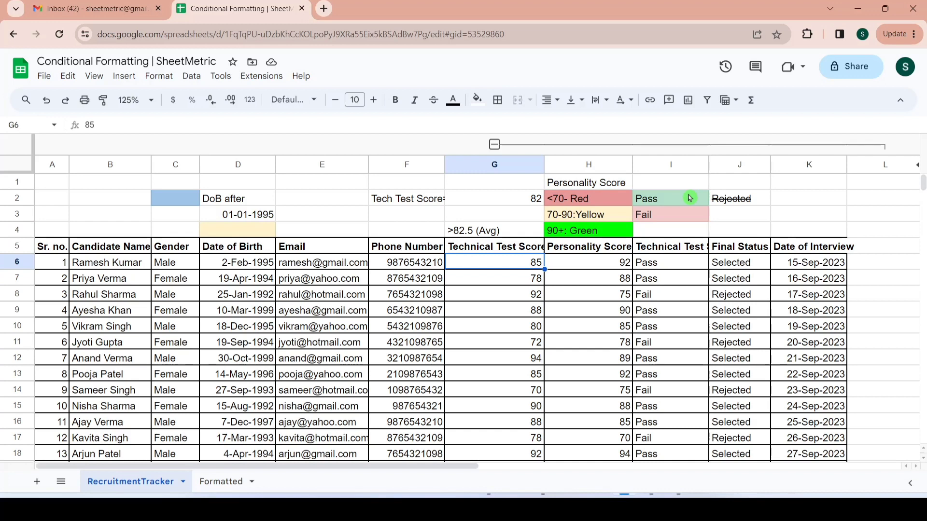
pyautogui.press('Up')
pyautogui.press('Up')
pyautogui.press('Up')
pyautogui.press('Up')
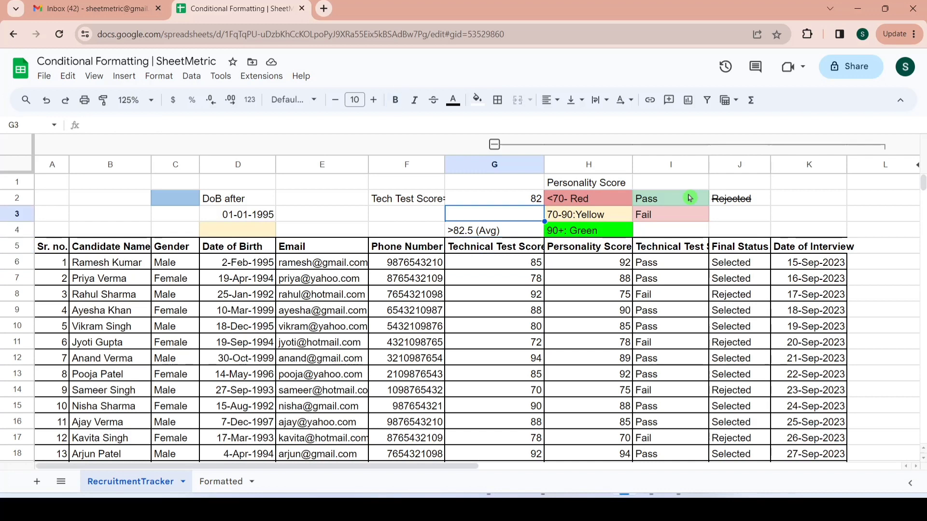
# Step: Examine the date of birth criterion and its fill colour in D2:D4, and check the candidates' dates in column D against it
pyautogui.press('Left')
pyautogui.press('Left')
pyautogui.press('Left')
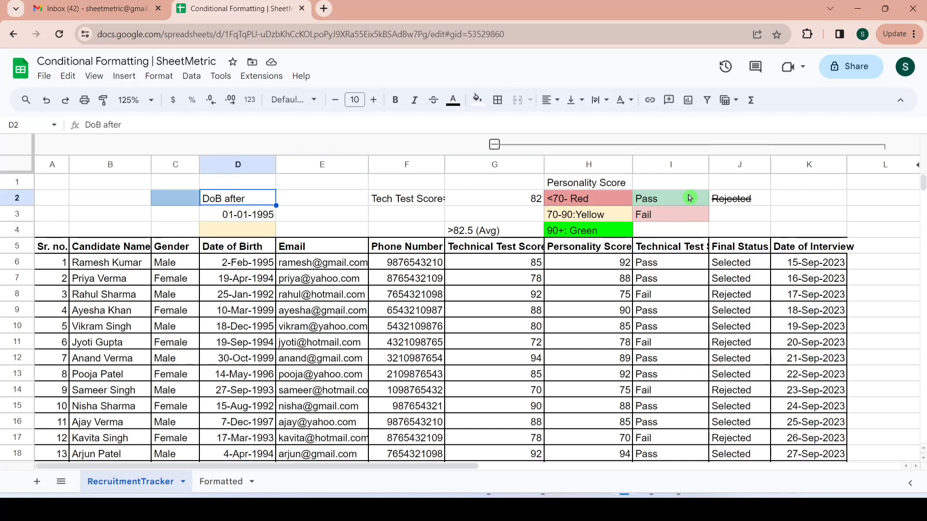
pyautogui.press('Down')
pyautogui.press('Down')
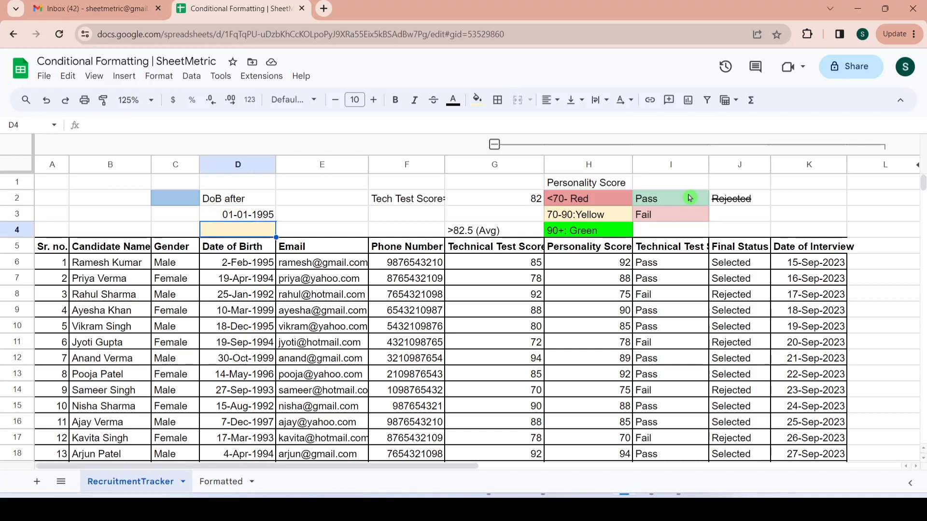
pyautogui.press('Down')
pyautogui.press('Down')
pyautogui.press('Down')
pyautogui.press('Down')
pyautogui.press('Up')
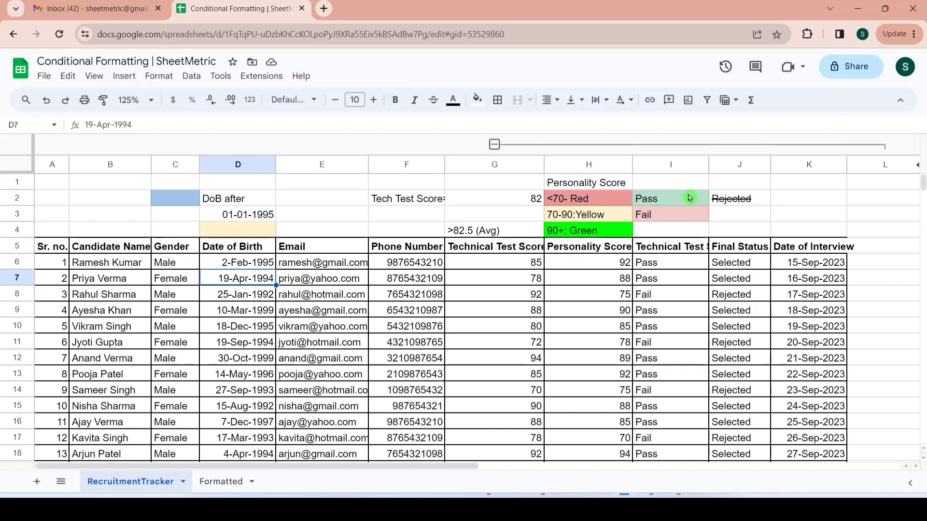
pyautogui.press('Up')
pyautogui.press('Up')
pyautogui.press('Up')
pyautogui.press('Up')
pyautogui.press('Down')
pyautogui.press('Down')
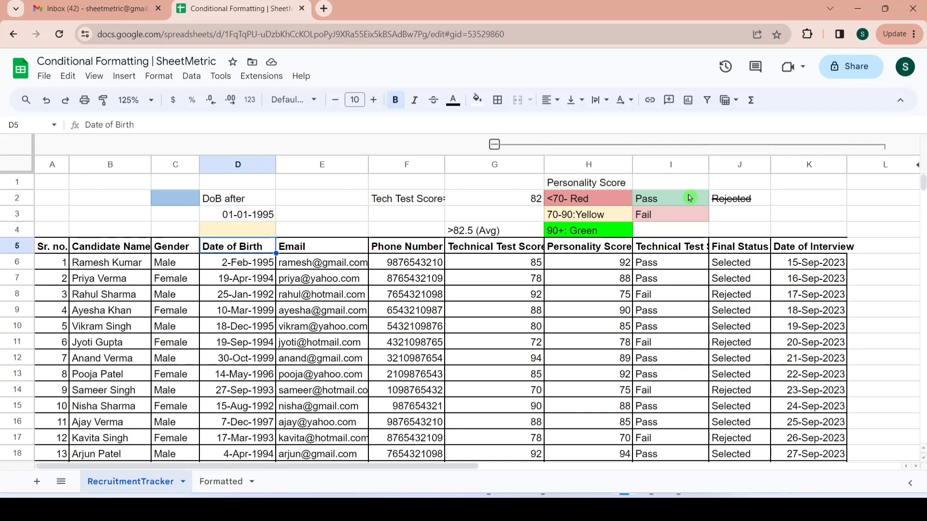
pyautogui.press('Up')
pyautogui.press('Up')
pyautogui.press('Down')
pyautogui.press('Down')
pyautogui.press('Down')
pyautogui.press('Down')
pyautogui.press('Down')
pyautogui.press('Down')
pyautogui.press('Down')
pyautogui.press('Down')
pyautogui.press('Down')
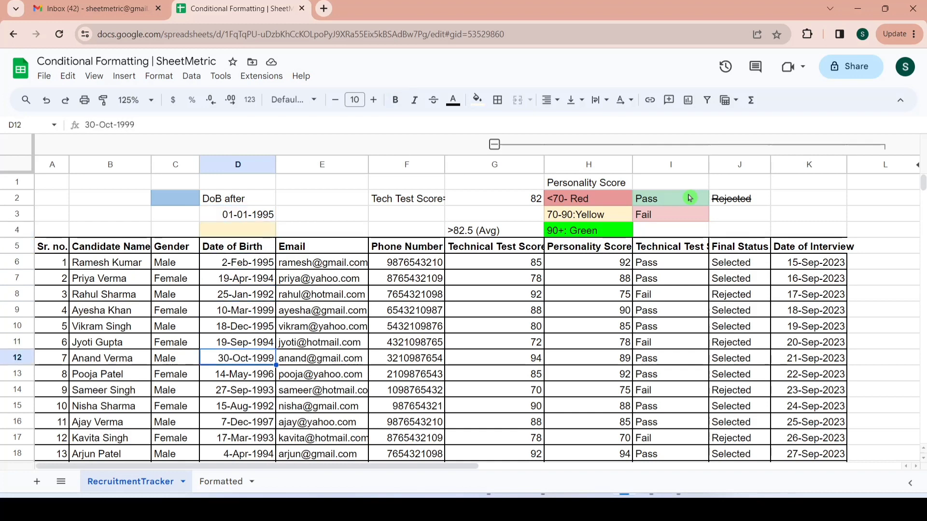
pyautogui.press('Down')
pyautogui.press('Down')
pyautogui.press('Down')
pyautogui.press('Down')
pyautogui.press('Down')
pyautogui.press('Down')
pyautogui.press('Down')
pyautogui.press('Down')
pyautogui.press('Down')
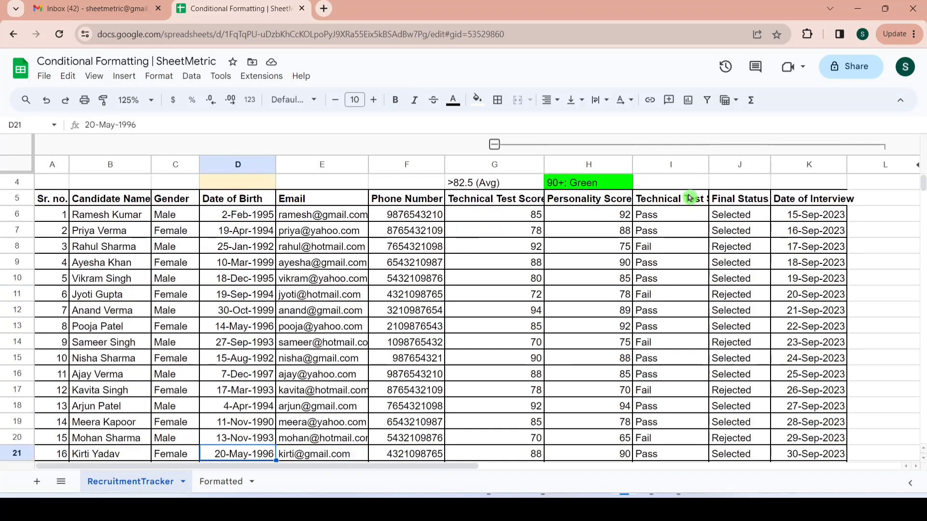
pyautogui.press('Down')
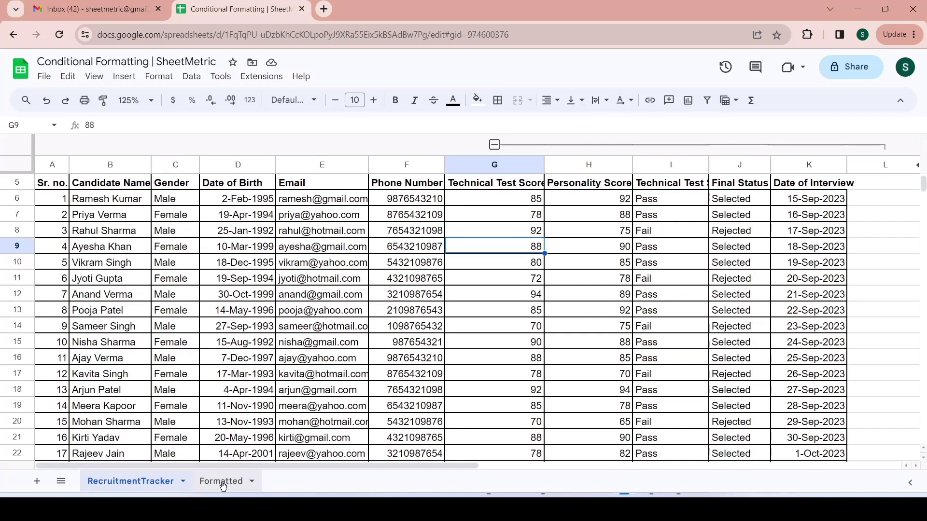
# Step: Examine the Formatted sheet's finished example of coloured cells and struck-through candidate rows
pyautogui.click(226, 481)
pyautogui.click(320, 278)
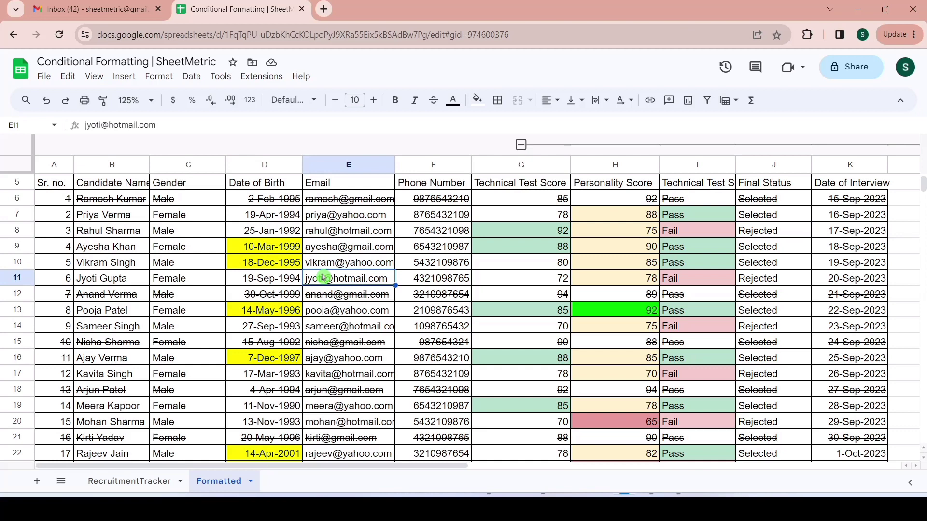
pyautogui.press('Up')
pyautogui.press('Up')
pyautogui.press('Up')
pyautogui.press('Up')
pyautogui.press('Up')
pyautogui.press('Up')
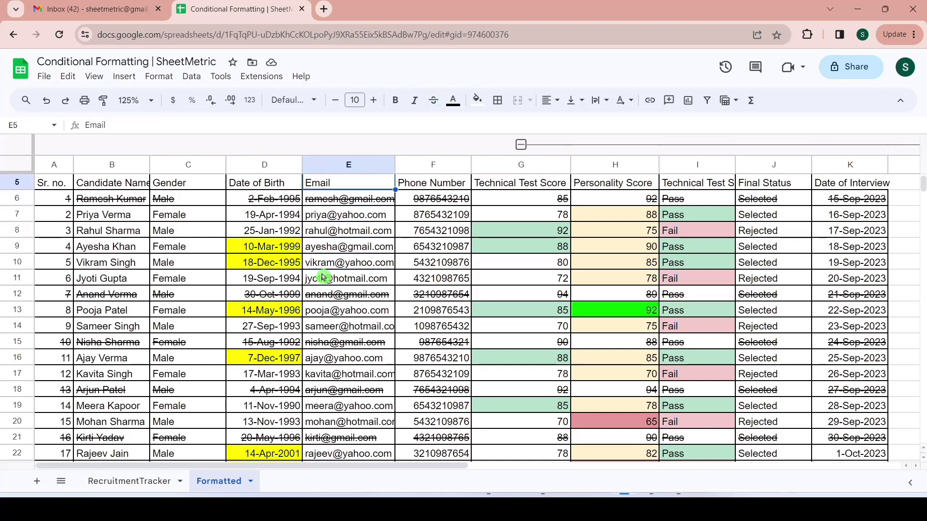
pyautogui.press('Up')
pyautogui.press('Down')
pyautogui.press('Left')
pyautogui.press('Left')
pyautogui.press('Left')
pyautogui.press('Left')
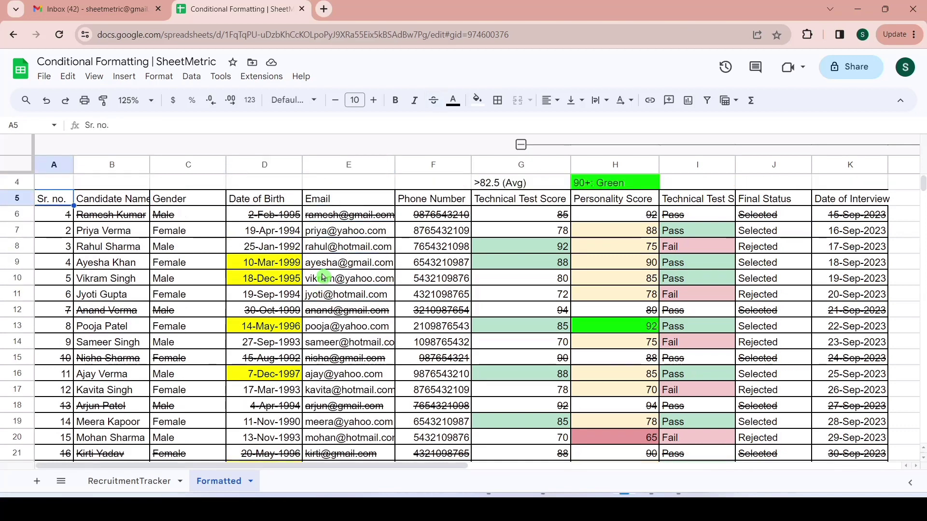
pyautogui.press('Down')
pyautogui.press('Down')
pyautogui.press('Down')
pyautogui.press('Down')
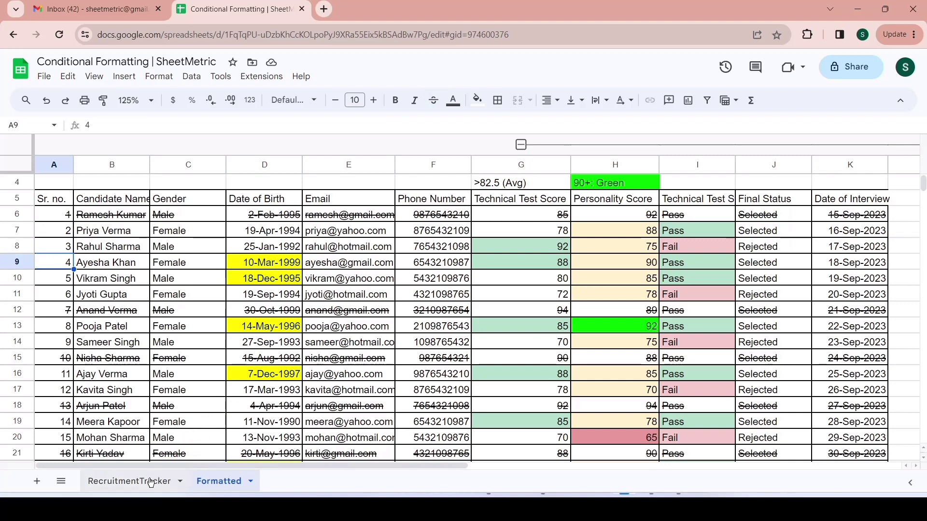
# Step: On the RecruitmentTracker sheet, start a conditional formatting rule for the candidates' dates of birth in D6:D25
pyautogui.click(151, 482)
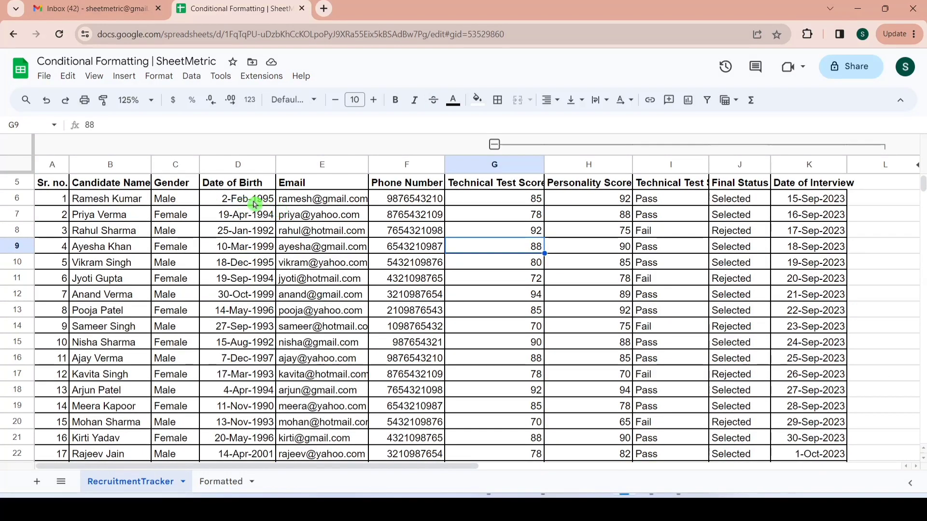
pyautogui.click(255, 203)
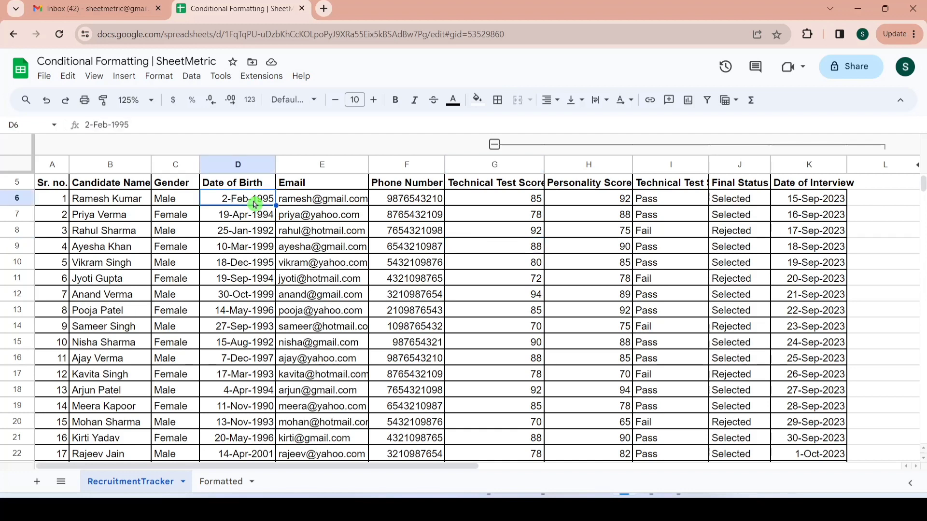
pyautogui.hotkey('shift', 'Down')
pyautogui.hotkey('shift', 'Down')
pyautogui.hotkey('shift', 'Down')
pyautogui.hotkey('shift', 'Down')
pyautogui.hotkey('shift', 'Down')
pyautogui.hotkey('shift', 'Down')
pyautogui.hotkey('shift', 'Down')
pyautogui.hotkey('shift', 'Down')
pyautogui.hotkey('shift', 'Down')
pyautogui.hotkey('shift', 'Down')
pyautogui.hotkey('shift', 'Down')
pyautogui.hotkey('shift', 'Down')
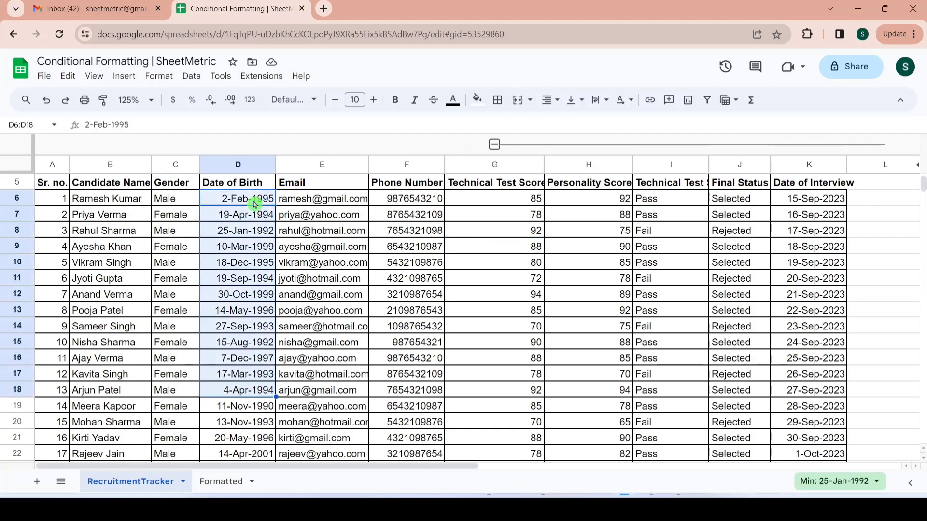
pyautogui.hotkey('shift', 'Down')
pyautogui.hotkey('shift', 'Down')
pyautogui.hotkey('shift', 'Down')
pyautogui.hotkey('shift', 'Down')
pyautogui.hotkey('shift', 'Down')
pyautogui.hotkey('shift', 'Down')
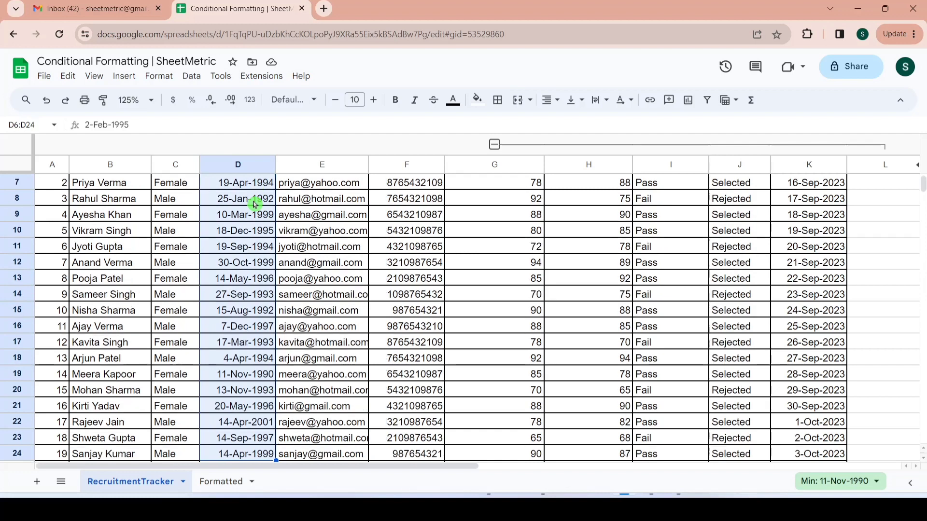
pyautogui.hotkey('shift', 'Down')
pyautogui.hotkey('shift', 'Down')
pyautogui.hotkey('shift', 'Down')
pyautogui.hotkey('shift', 'Up')
pyautogui.hotkey('shift', 'Up')
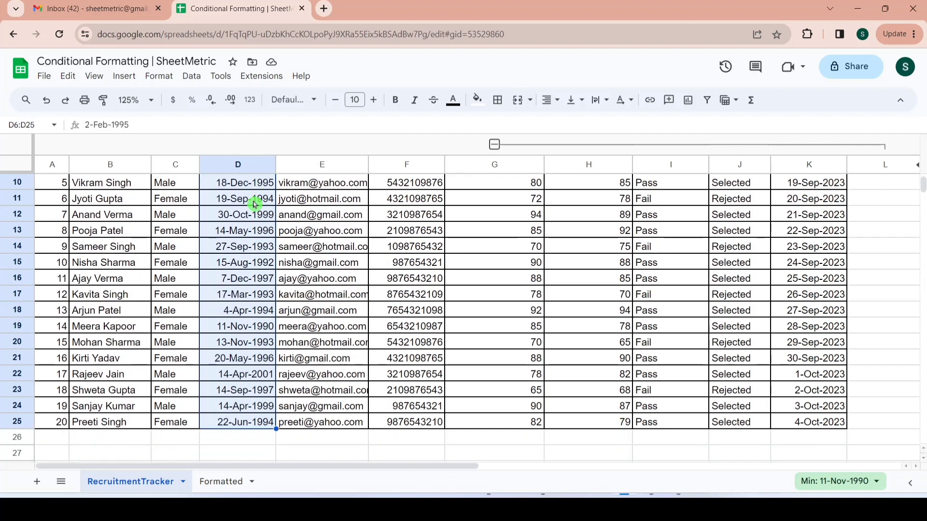
pyautogui.click(156, 77)
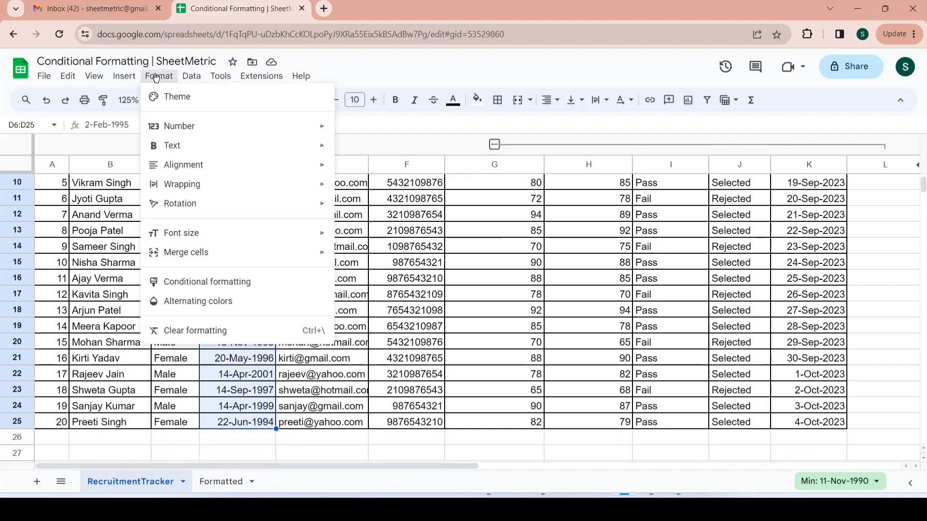
pyautogui.click(239, 280)
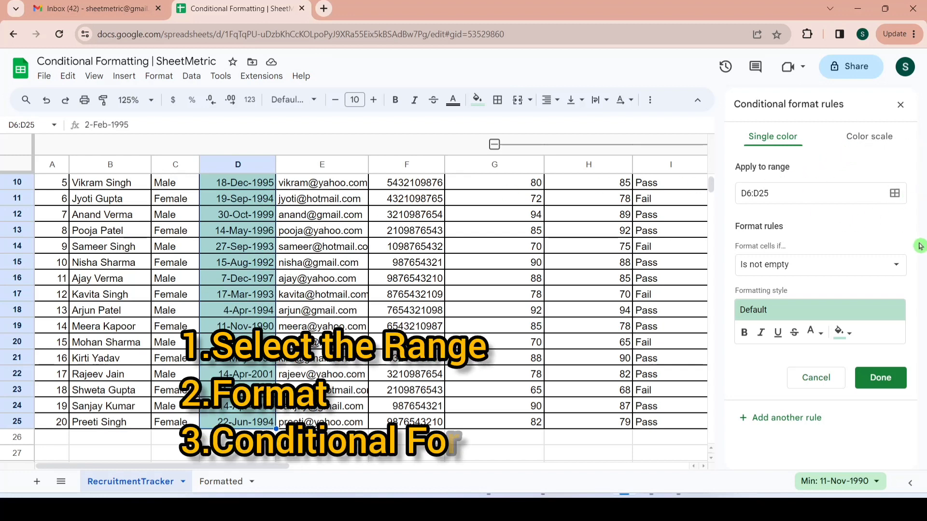
# Step: Look through the available rule conditions and the Color scale options for D6:D25, and close the conditional format rules
pyautogui.click(896, 268)
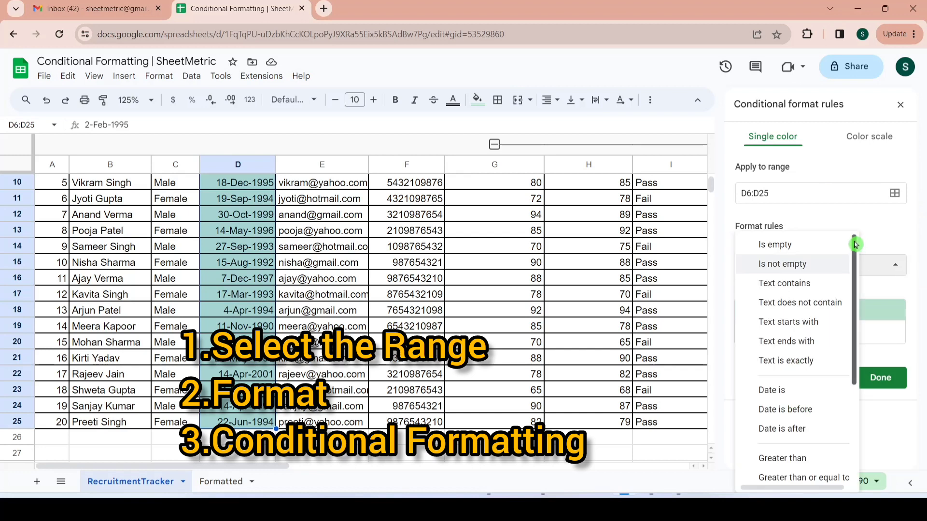
pyautogui.moveTo(854, 245); pyautogui.dragTo(868, 216)
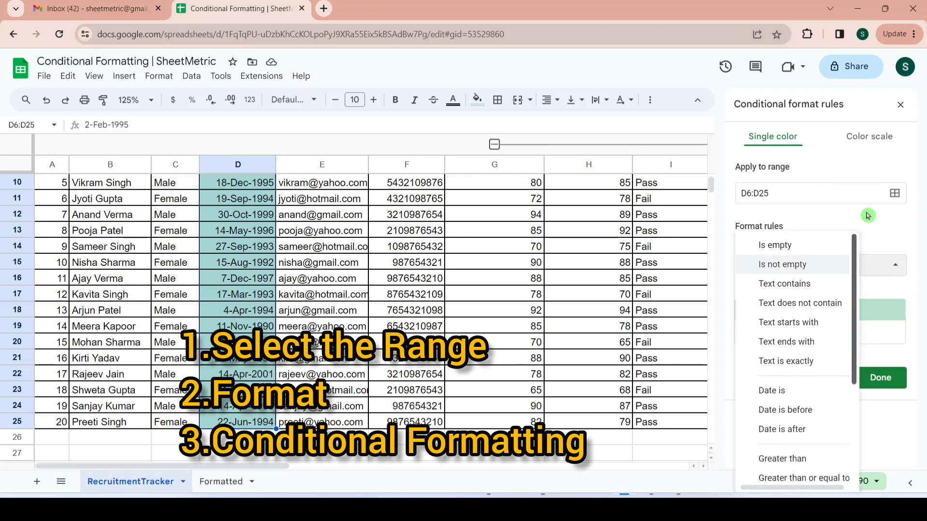
pyautogui.click(904, 224)
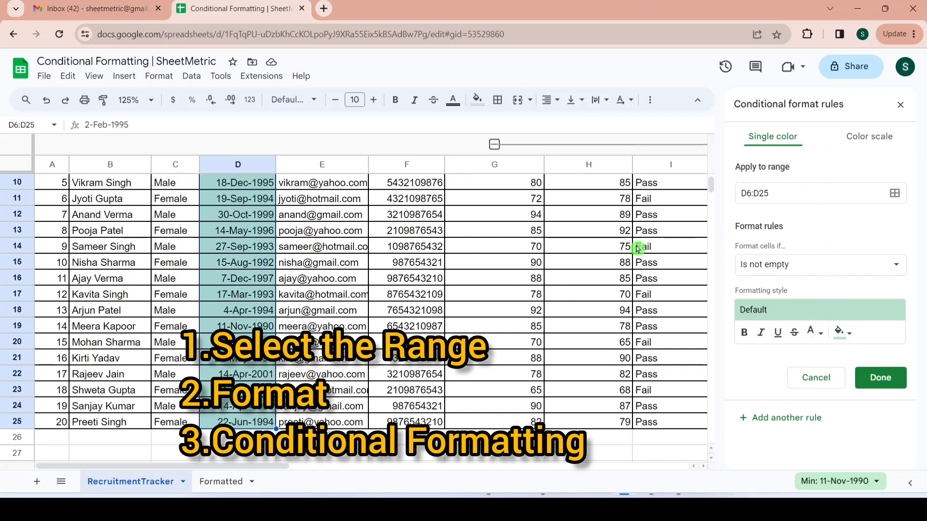
pyautogui.click(878, 140)
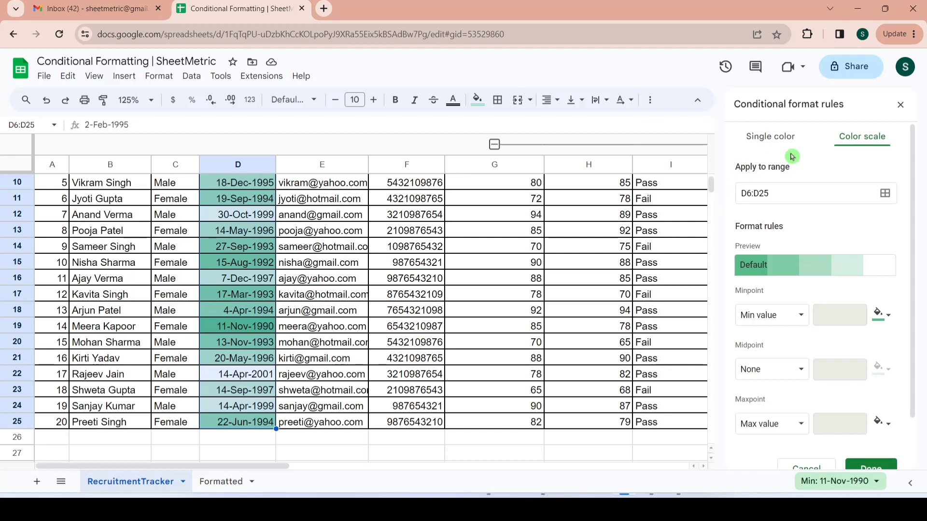
pyautogui.click(771, 137)
pyautogui.click(901, 105)
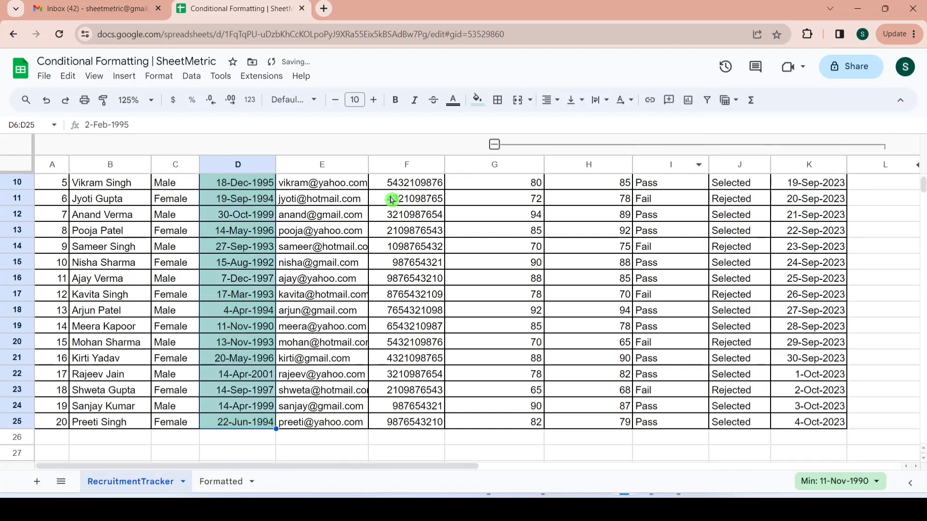
# Step: Undo the conditional formatting applied to the dates of birth in column D
pyautogui.click(261, 231)
pyautogui.press('Up')
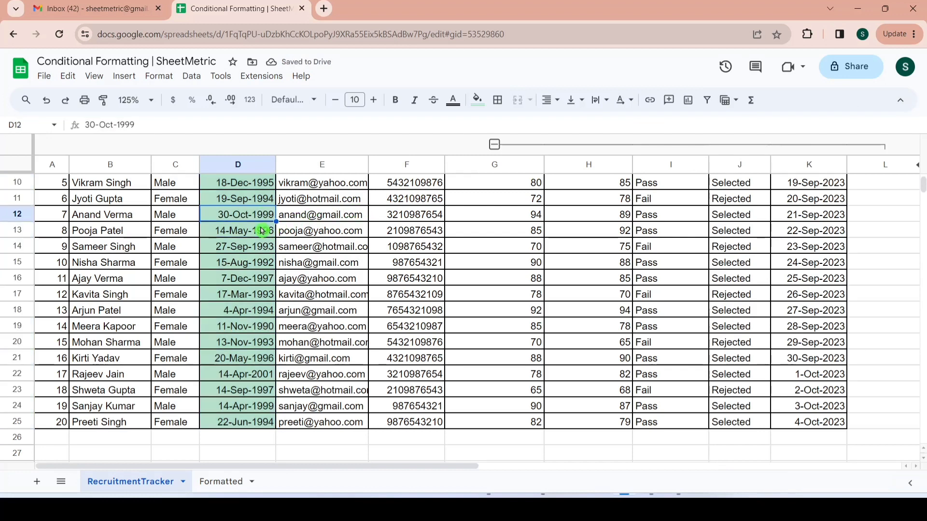
pyautogui.hotkey('ctrl', 'z')
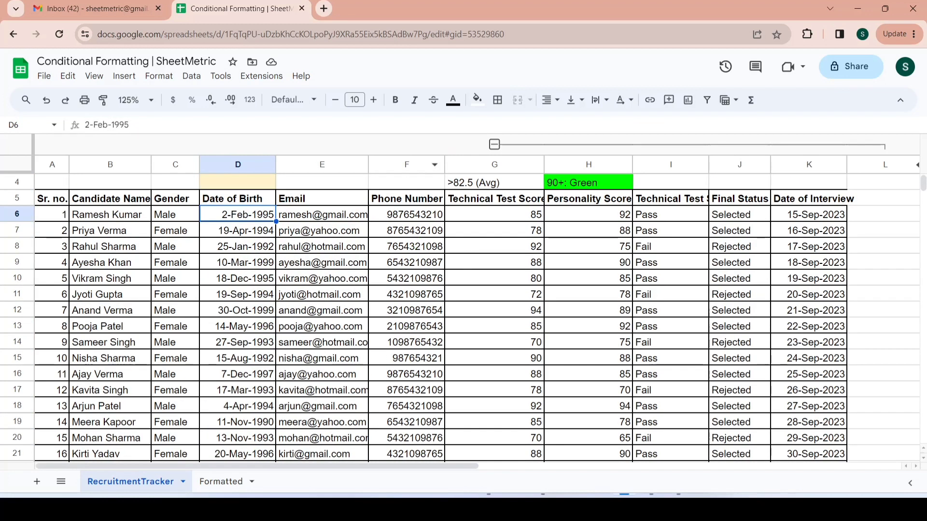
# Step: Create a conditional formatting rule on D6 with the default Is not empty condition and green style, and view the fill colour options
pyautogui.click(453, 101)
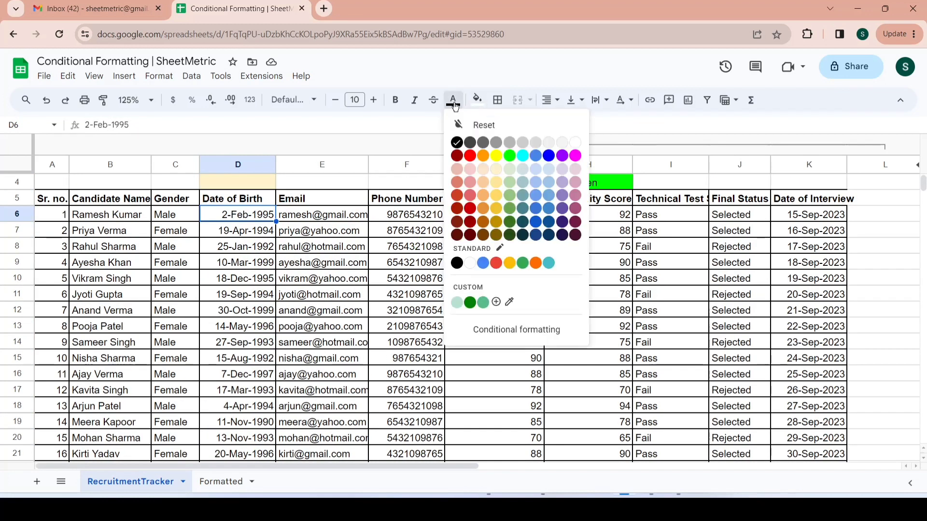
pyautogui.click(530, 332)
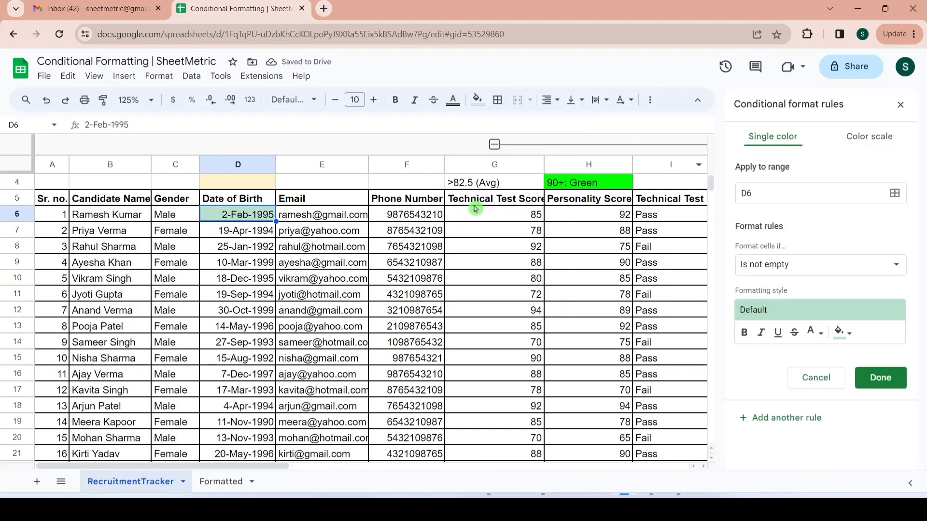
pyautogui.click(479, 104)
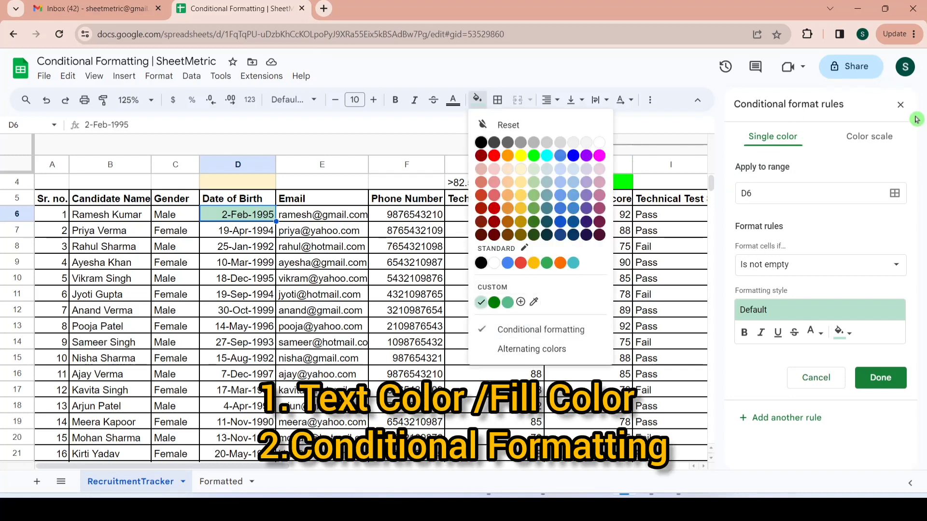
pyautogui.click(903, 109)
pyautogui.click(903, 110)
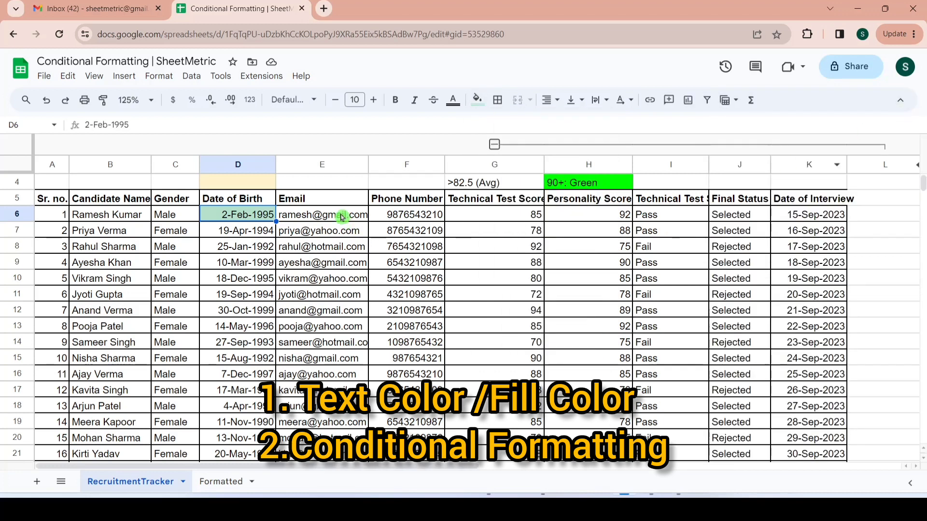
# Step: Examine the cell actions offered for the Technical Test Status results in I6:I25, including the additional ones with conditional formatting
pyautogui.click(681, 214)
pyautogui.hotkey('shift', 'Down')
pyautogui.hotkey('shift', 'Down')
pyautogui.hotkey('shift', 'Down')
pyautogui.hotkey('shift', 'Down')
pyautogui.hotkey('shift', 'Down')
pyautogui.hotkey('shift', 'Down')
pyautogui.hotkey('shift', 'Down')
pyautogui.hotkey('shift', 'Down')
pyautogui.hotkey('shift', 'Down')
pyautogui.hotkey('shift', 'Down')
pyautogui.hotkey('shift', 'Down')
pyautogui.hotkey('shift', 'Down')
pyautogui.hotkey('shift', 'Down')
pyautogui.hotkey('shift', 'Down')
pyautogui.hotkey('shift', 'Down')
pyautogui.hotkey('shift', 'Down')
pyautogui.hotkey('shift', 'Down')
pyautogui.hotkey('shift', 'Down')
pyautogui.hotkey('shift', 'Down')
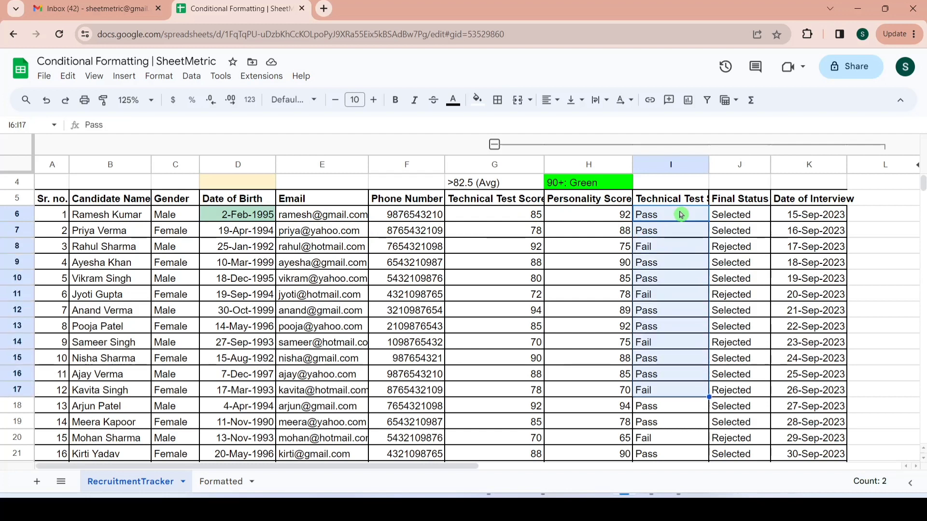
pyautogui.hotkey('shift', 'Down')
pyautogui.hotkey('shift', 'Down')
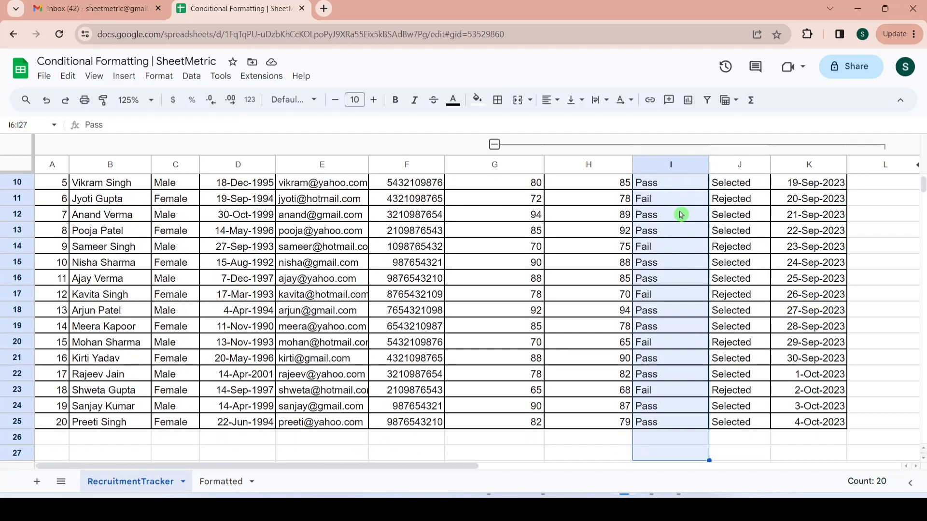
pyautogui.hotkey('shift', 'Up')
pyautogui.hotkey('shift', 'Up')
pyautogui.rightClick(680, 214)
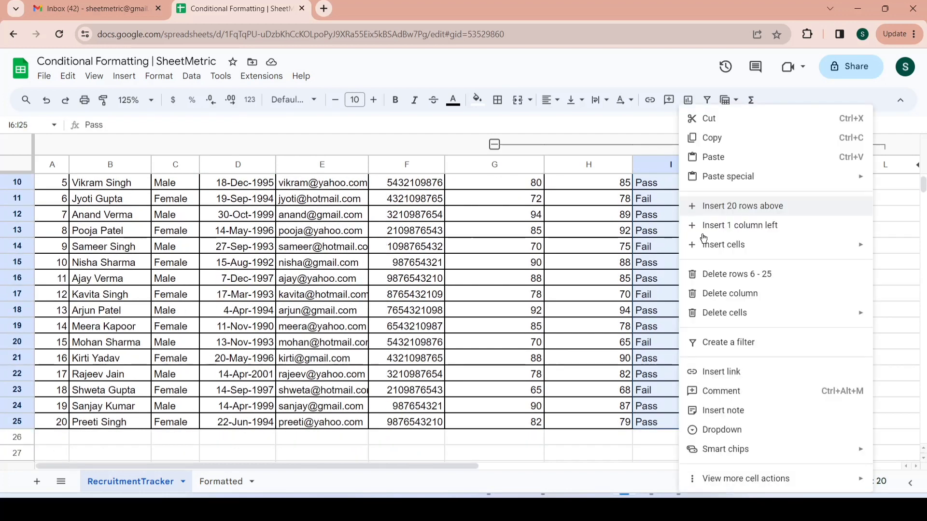
pyautogui.moveTo(853, 485)
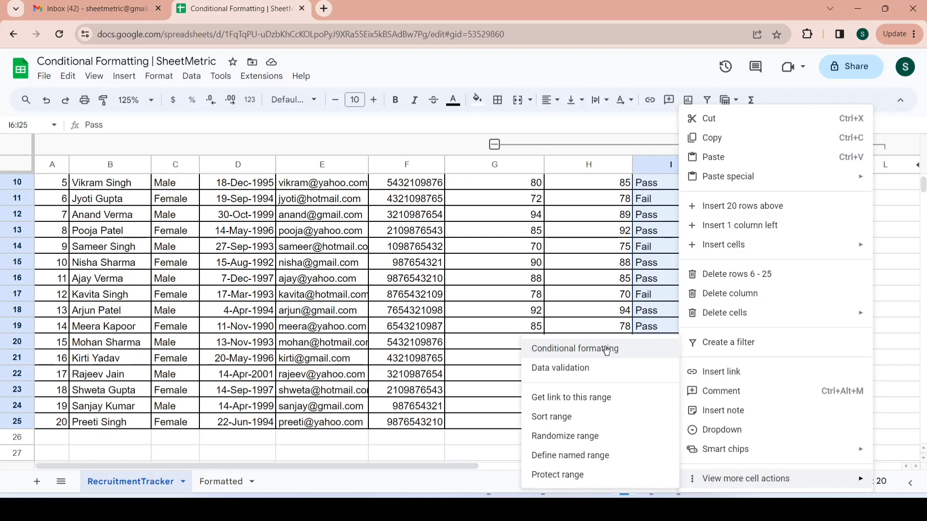
pyautogui.click(560, 249)
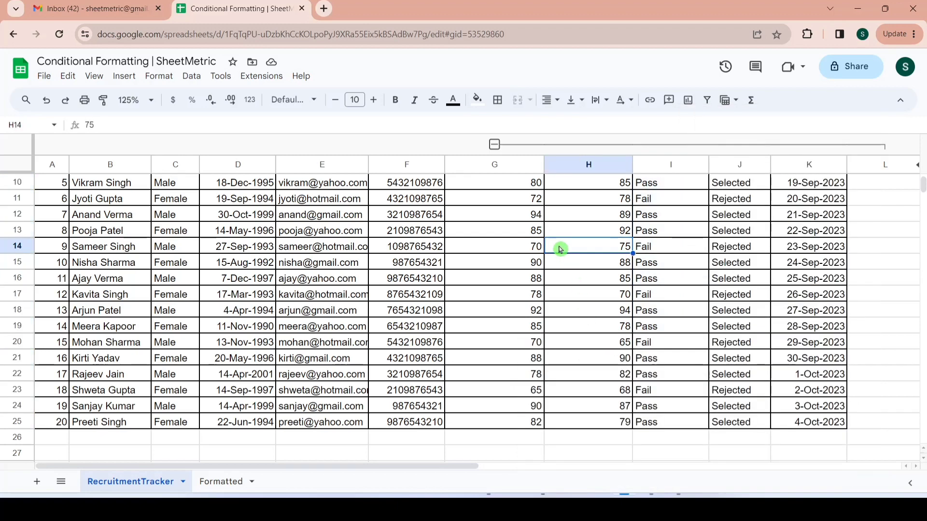
# Step: Examine the criteria rows above the table and the first results under the Technical Test Status heading in column I
pyautogui.press('Up')
pyautogui.press('Up')
pyautogui.press('Up')
pyautogui.press('Up')
pyautogui.press('Up')
pyautogui.press('Up')
pyautogui.press('Up')
pyautogui.press('Up')
pyautogui.press('Up')
pyautogui.press('Up')
pyautogui.press('Up')
pyautogui.press('Up')
pyautogui.press('Up')
pyautogui.press('Right')
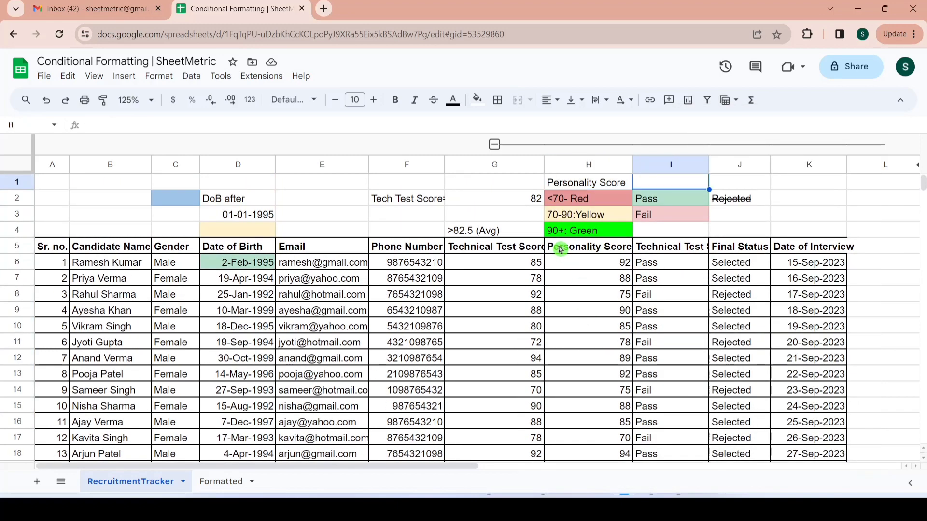
pyautogui.press('Right')
pyautogui.press('Left')
pyautogui.press('Down')
pyautogui.press('Down')
pyautogui.press('Down')
pyautogui.press('Down')
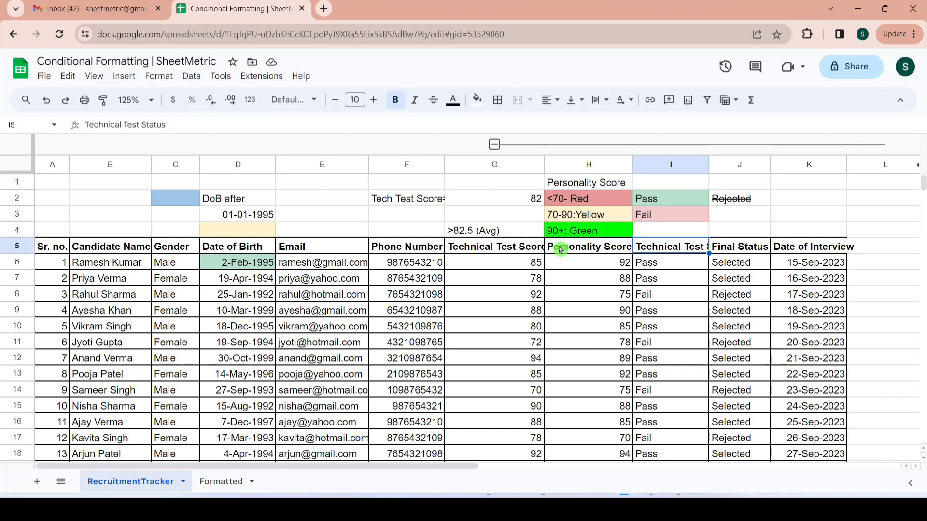
pyautogui.press('Down')
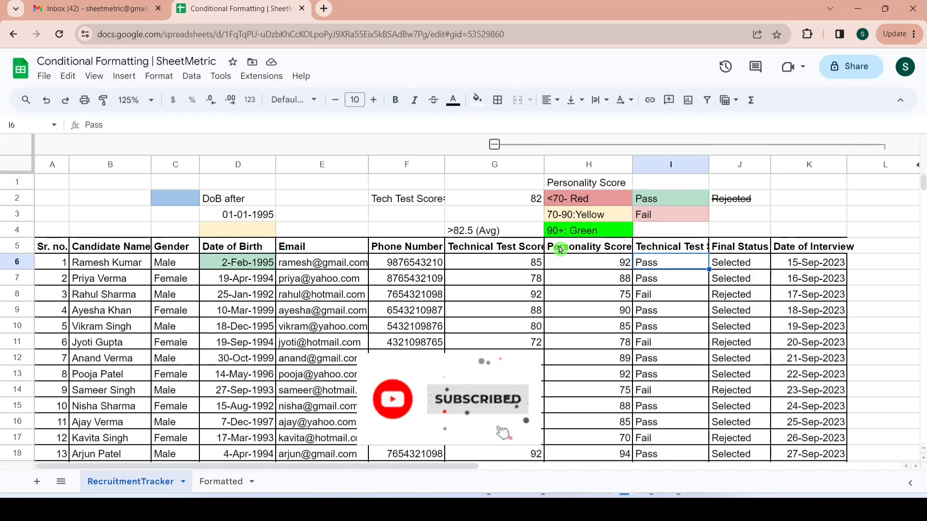
pyautogui.press('Up')
pyautogui.press('Down')
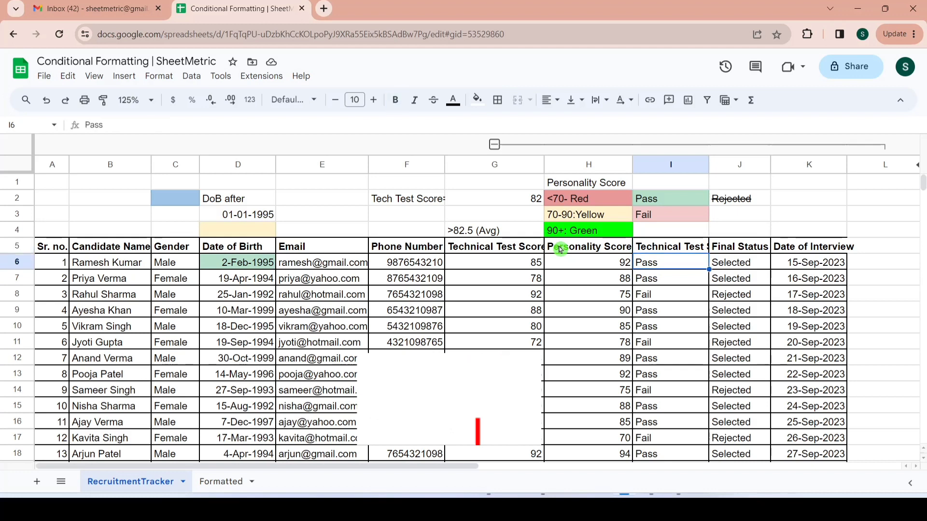
pyautogui.press('Down')
pyautogui.press('Down')
pyautogui.press('Up')
pyautogui.press('Up')
pyautogui.press('Up')
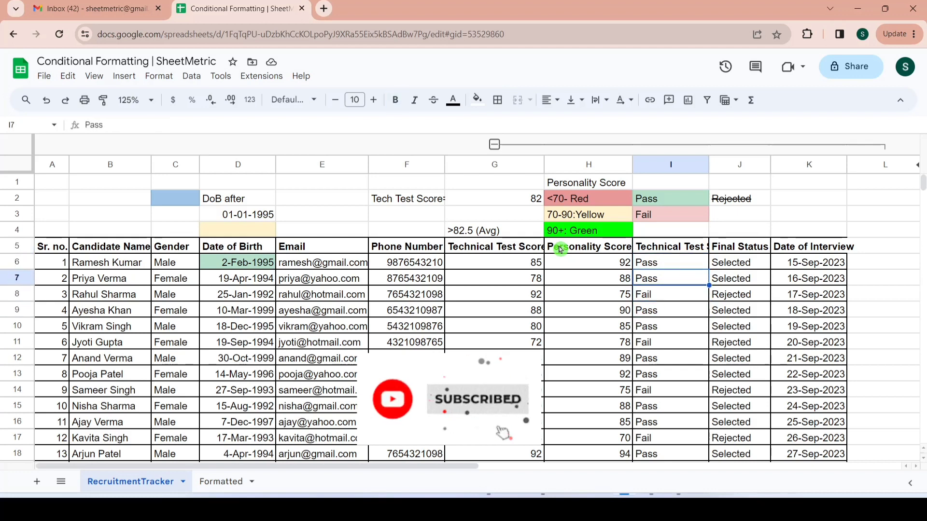
# Step: Create a conditional formatting rule on the Technical Test Status results in I6:I25 with the Is not empty condition and an orange fill
pyautogui.press('Down')
pyautogui.hotkey('shift', 'Down')
pyautogui.hotkey('shift', 'Down')
pyautogui.hotkey('shift', 'Down')
pyautogui.hotkey('shift', 'Down')
pyautogui.hotkey('shift', 'Down')
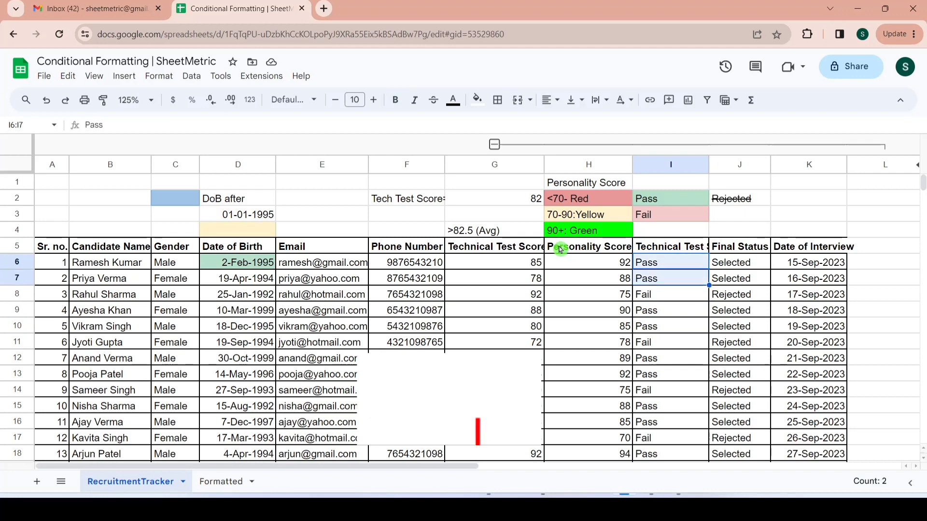
pyautogui.hotkey('shift', 'Down')
pyautogui.hotkey('shift', 'Down')
pyautogui.hotkey('shift', 'Down')
pyautogui.hotkey('shift', 'Down')
pyautogui.hotkey('shift', 'Down')
pyautogui.hotkey('shift', 'Down')
pyautogui.hotkey('shift', 'Down')
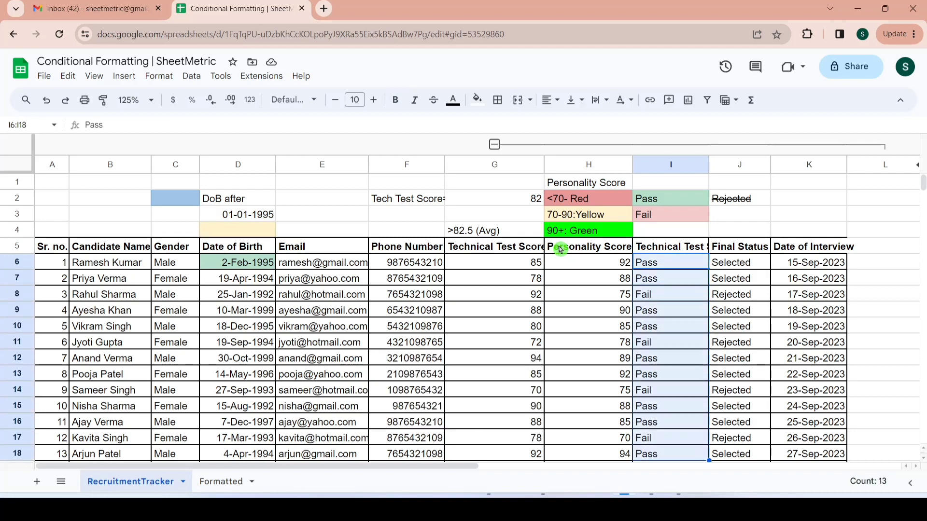
pyautogui.hotkey('shift', 'Down')
pyautogui.hotkey('shift', 'Down')
pyautogui.hotkey('shift', 'Down')
pyautogui.hotkey('shift', 'Down')
pyautogui.hotkey('shift', 'Down')
pyautogui.hotkey('shift', 'Down')
pyautogui.hotkey('shift', 'Down')
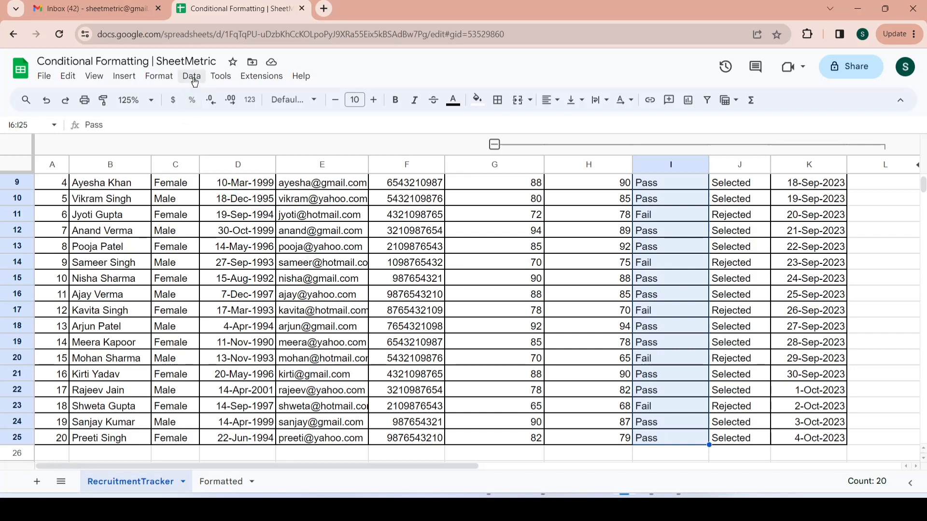
pyautogui.click(159, 77)
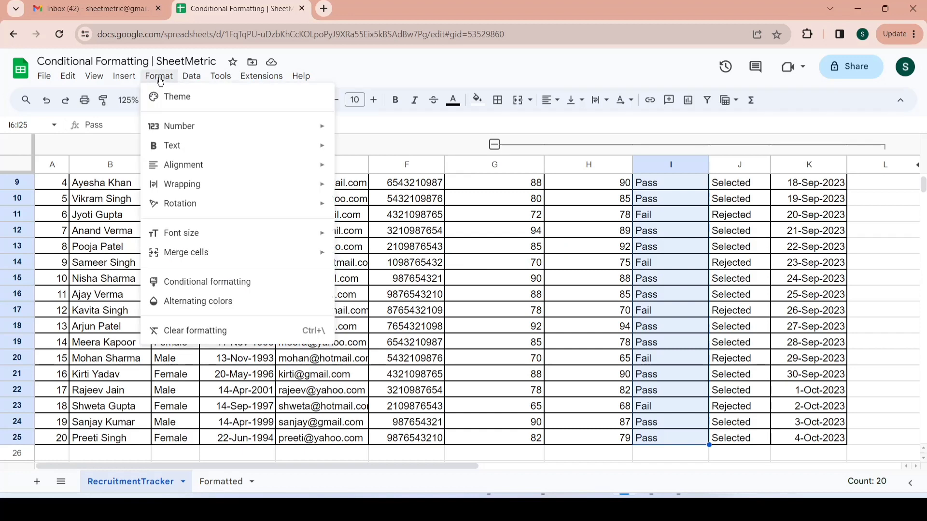
pyautogui.click(207, 282)
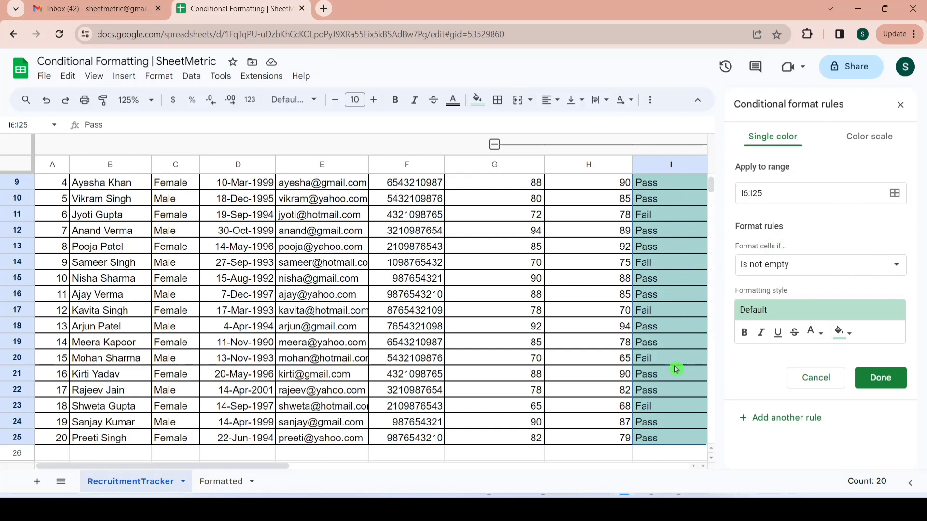
pyautogui.click(842, 333)
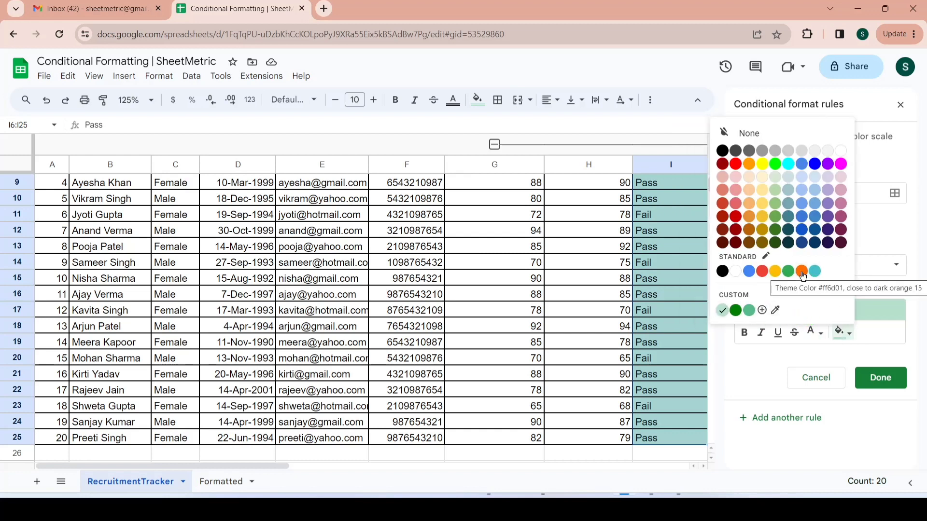
pyautogui.click(802, 271)
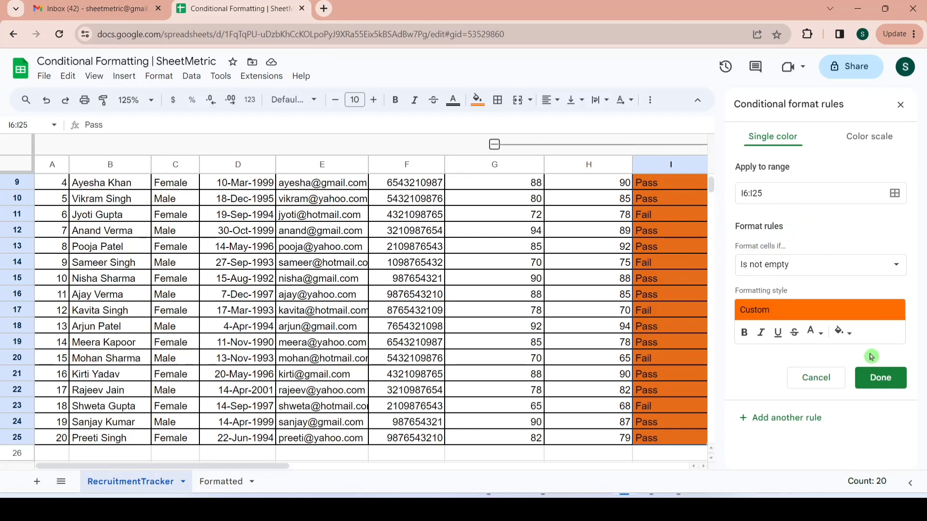
# Step: Review the available format conditions and set the I6:I25 rule's condition to Is empty
pyautogui.click(890, 265)
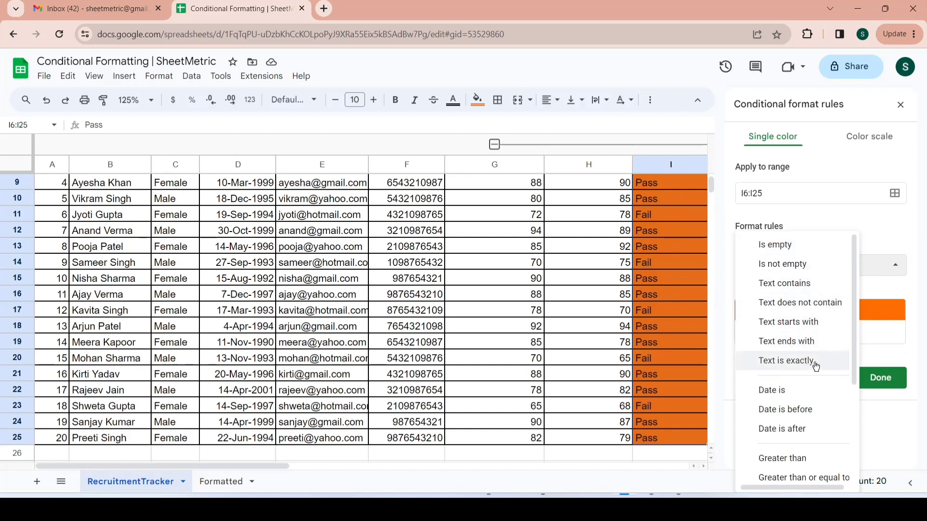
pyautogui.scroll(-3, 857, 358)
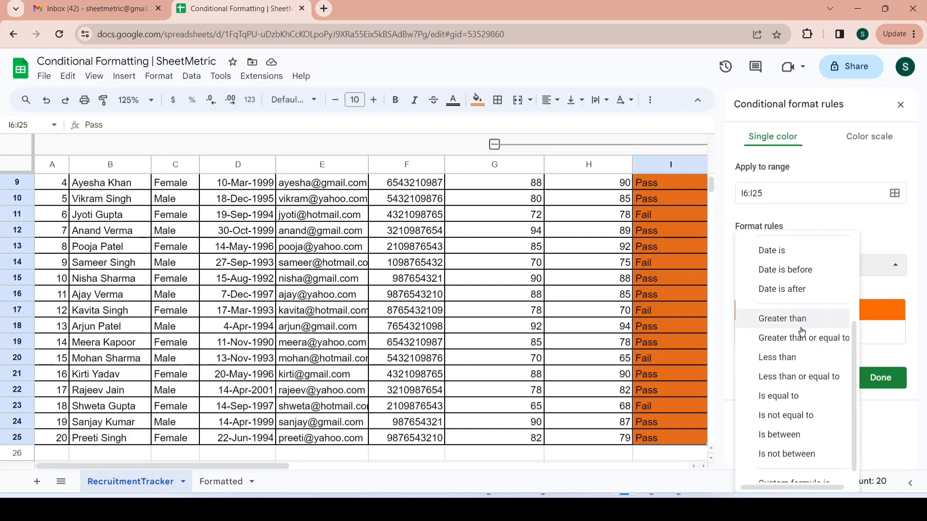
pyautogui.click(853, 413)
pyautogui.moveTo(854, 413); pyautogui.dragTo(854, 451)
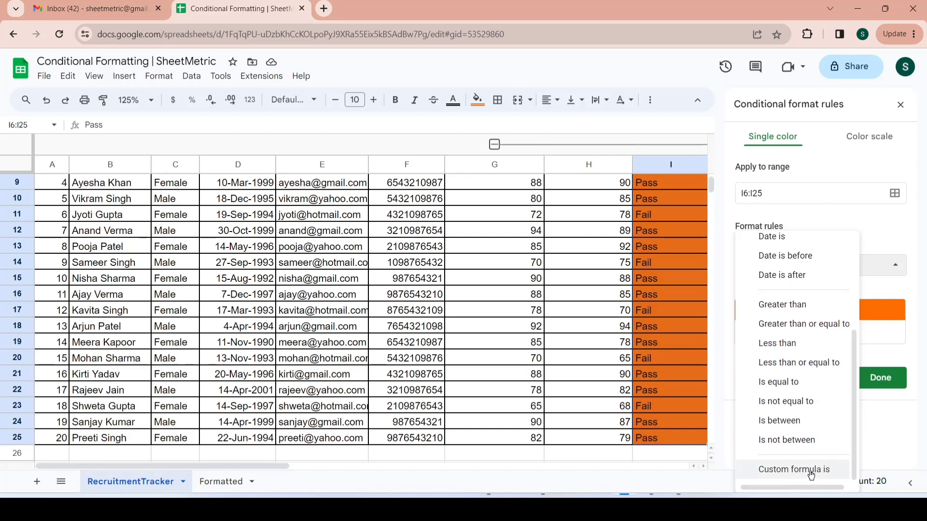
pyautogui.click(850, 473)
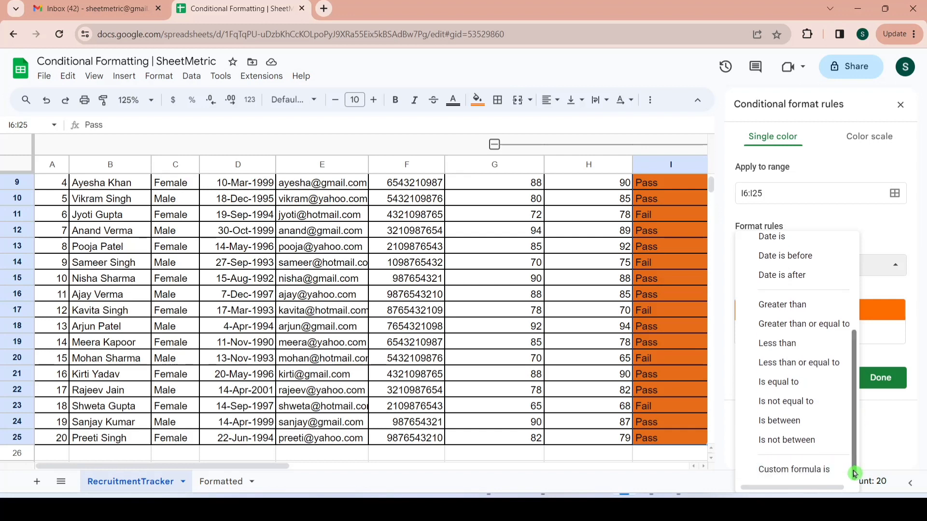
pyautogui.scroll(5, 809, 252)
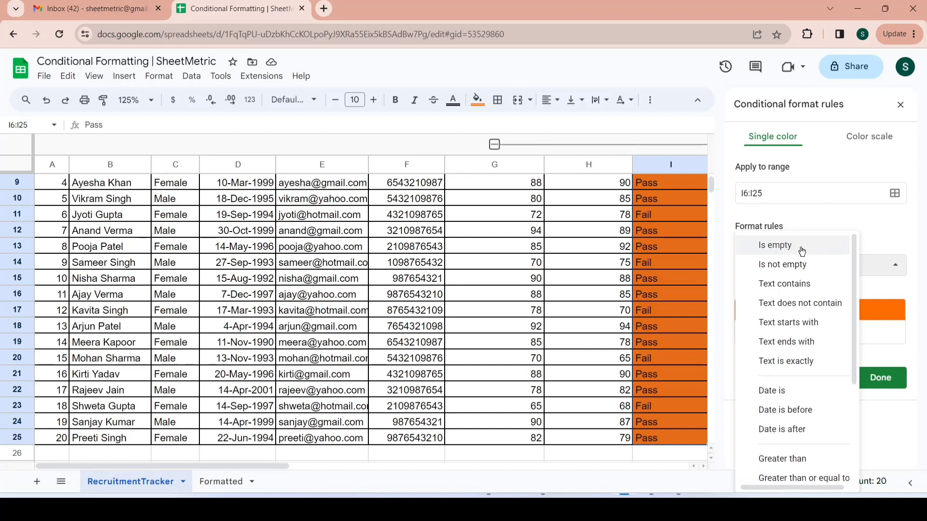
pyautogui.click(802, 251)
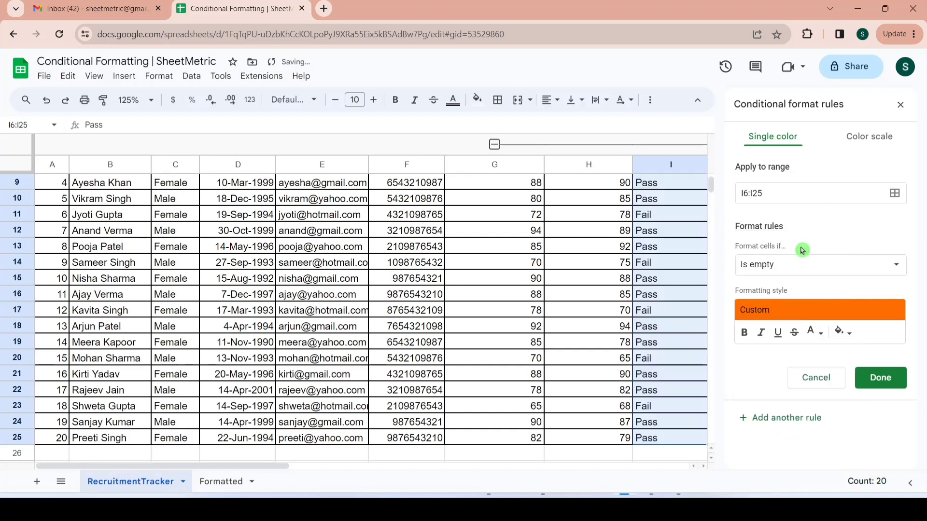
# Step: Set the Is empty rule's fill to the custom dark green and save the rule
pyautogui.click(841, 332)
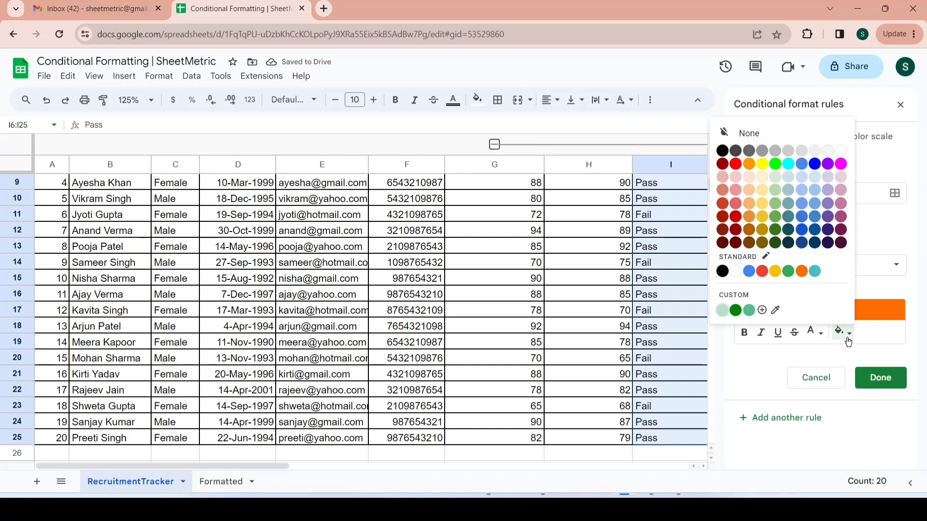
pyautogui.click(736, 311)
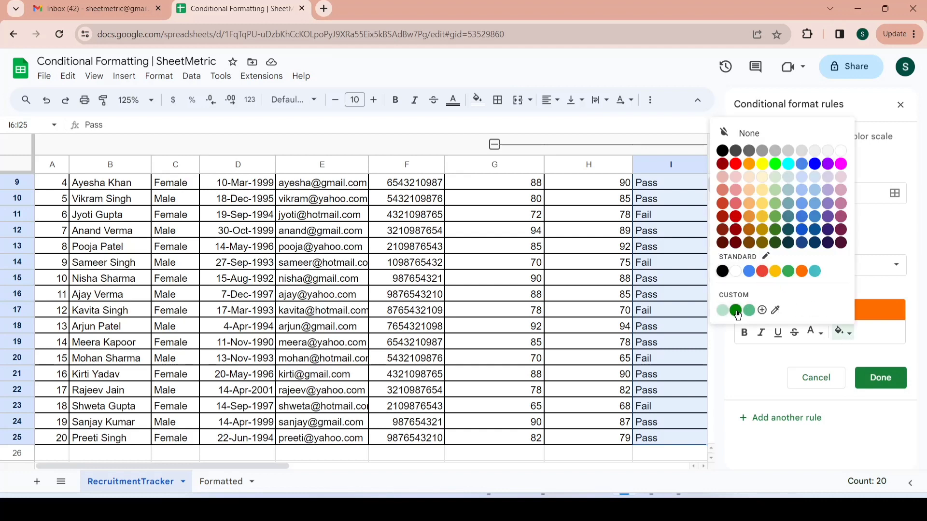
pyautogui.click(893, 385)
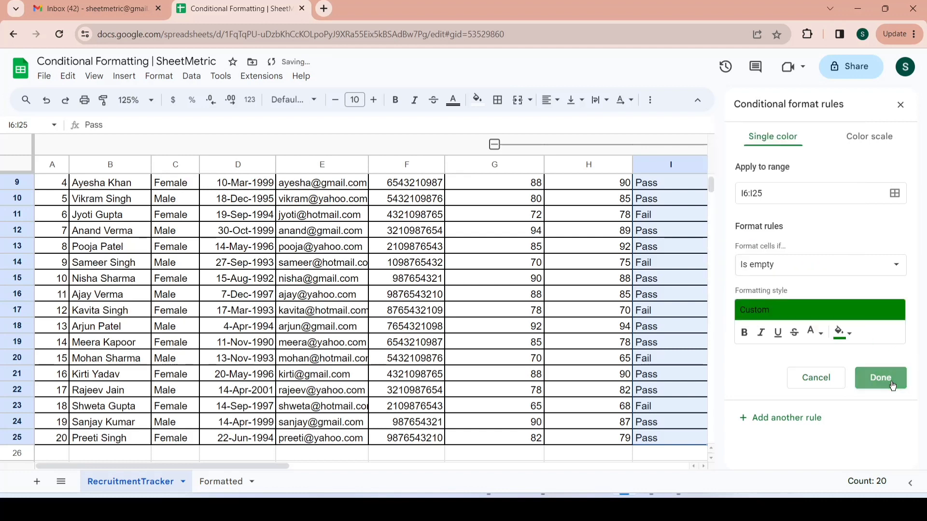
# Step: Clear the first two Technical Test Status results in I6 and I7 to test the Is empty rule
pyautogui.click(628, 291)
pyautogui.click(657, 284)
pyautogui.press('Up')
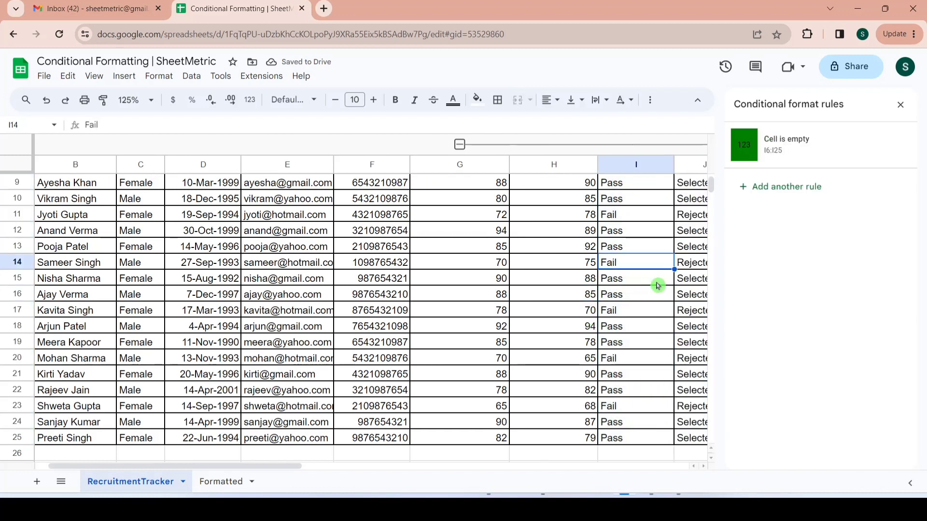
pyautogui.press('Up')
pyautogui.press('Up')
pyautogui.press('Up')
pyautogui.press('Up')
pyautogui.press('Up')
pyautogui.press('Up')
pyautogui.press('Up')
pyautogui.press('Up')
pyautogui.press('Up')
pyautogui.press('Up')
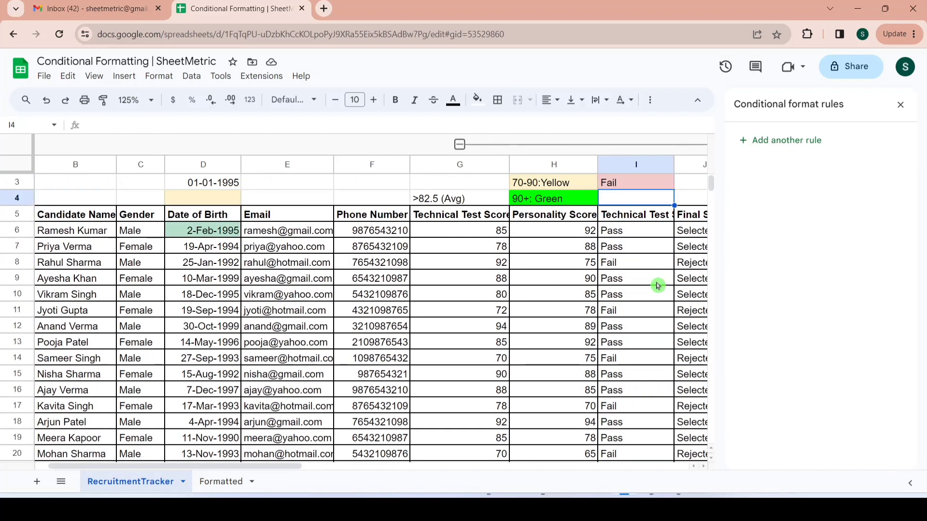
pyautogui.press('Down')
pyautogui.press('Down')
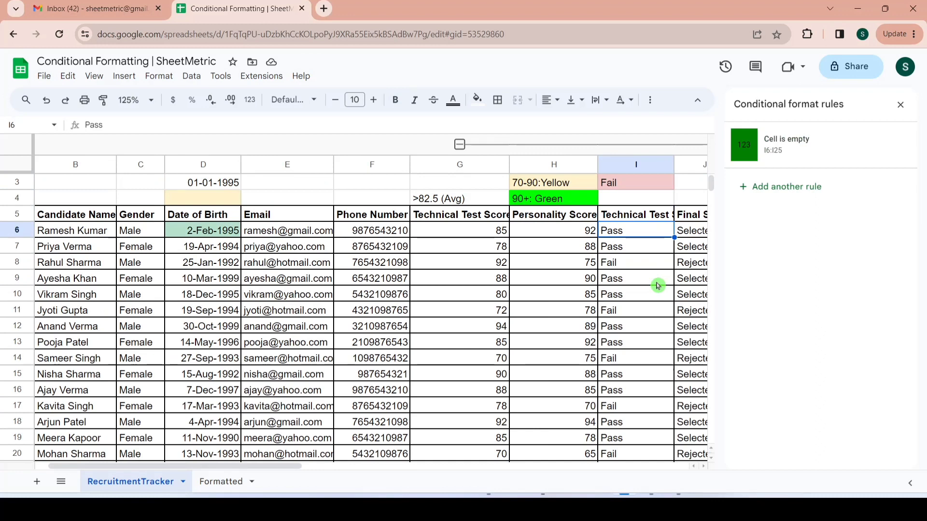
pyautogui.press('Delete')
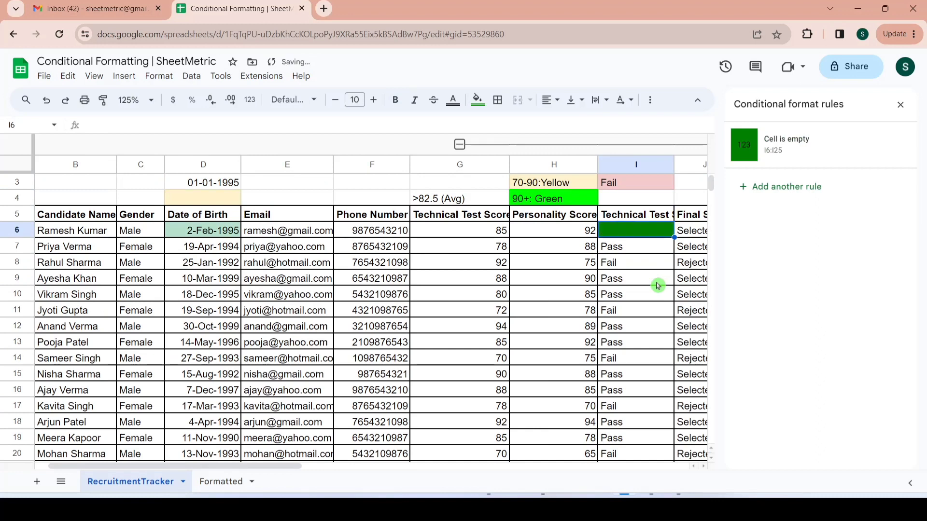
pyautogui.press('Down')
pyautogui.press('Delete')
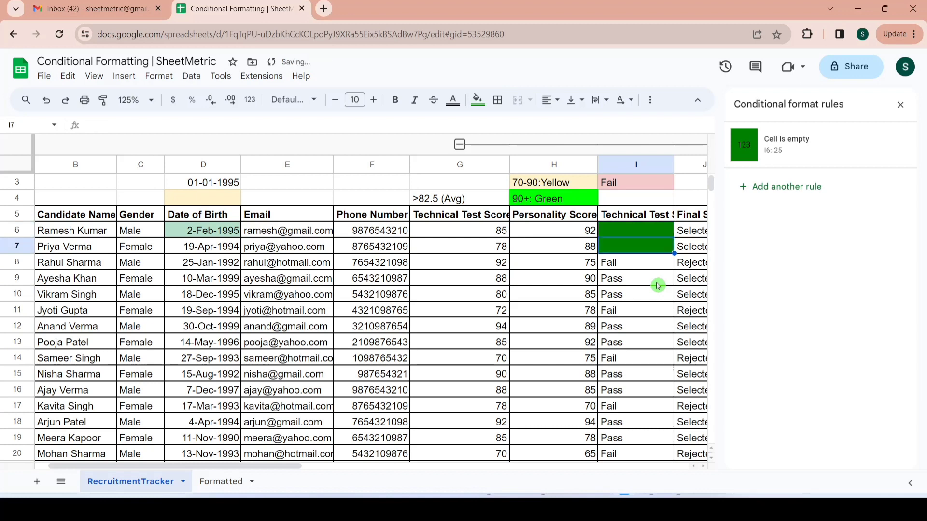
# Step: Re-enter Pass in I6 and I7 and remove the Is empty rule from I6:I25
pyautogui.press('Up')
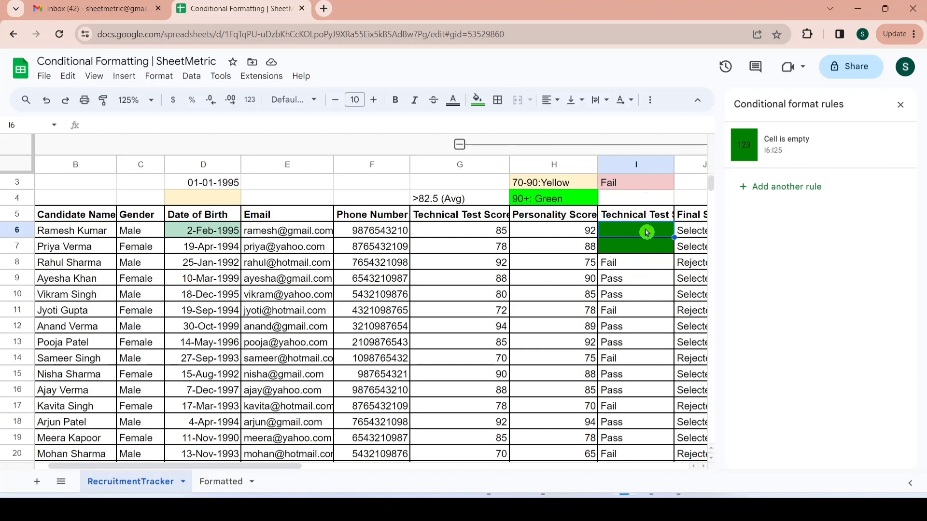
pyautogui.write('P')
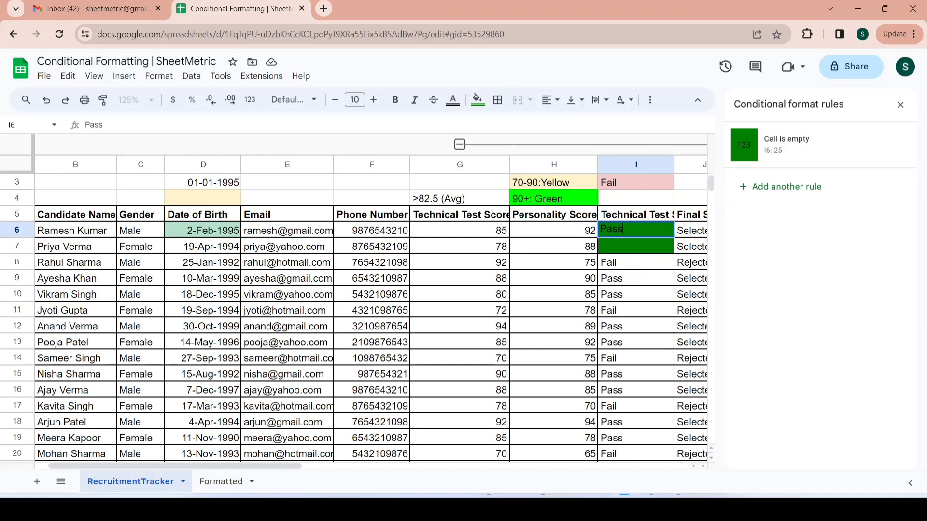
pyautogui.write('ass')
pyautogui.press('Return')
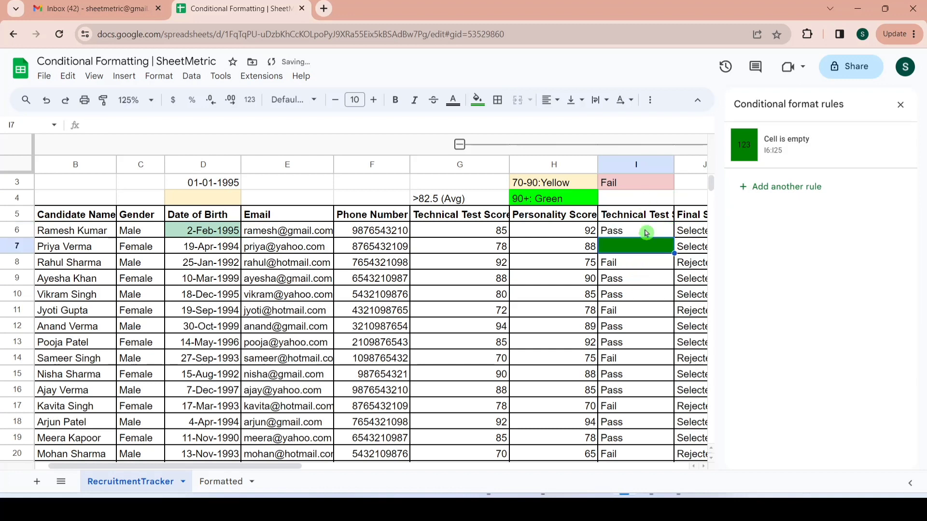
pyautogui.write('Pass')
pyautogui.press('Return')
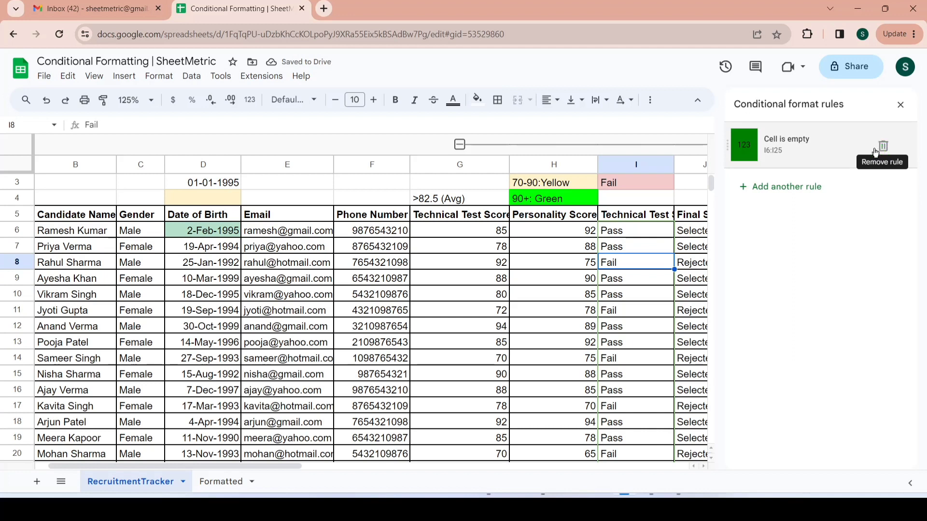
pyautogui.click(882, 148)
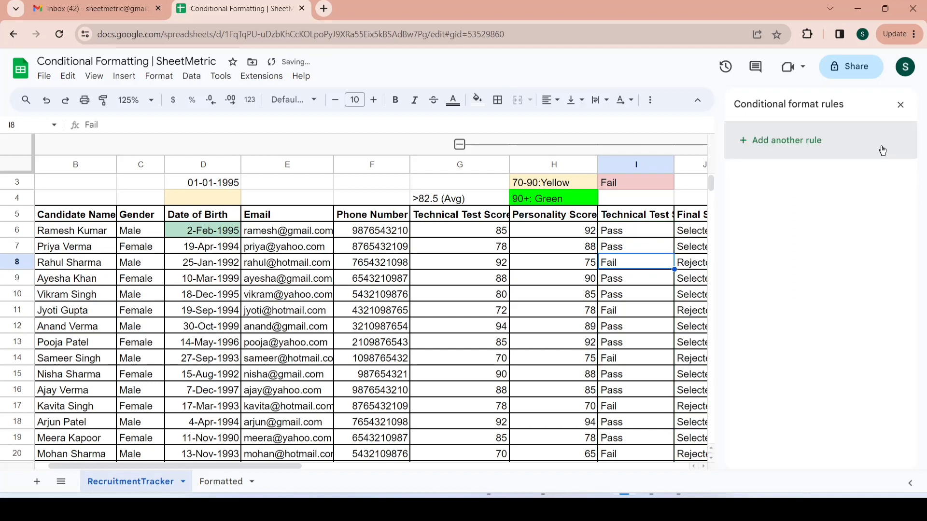
# Step: Examine the Pass and Fail colour criteria above the Technical Test Status column
pyautogui.click(647, 231)
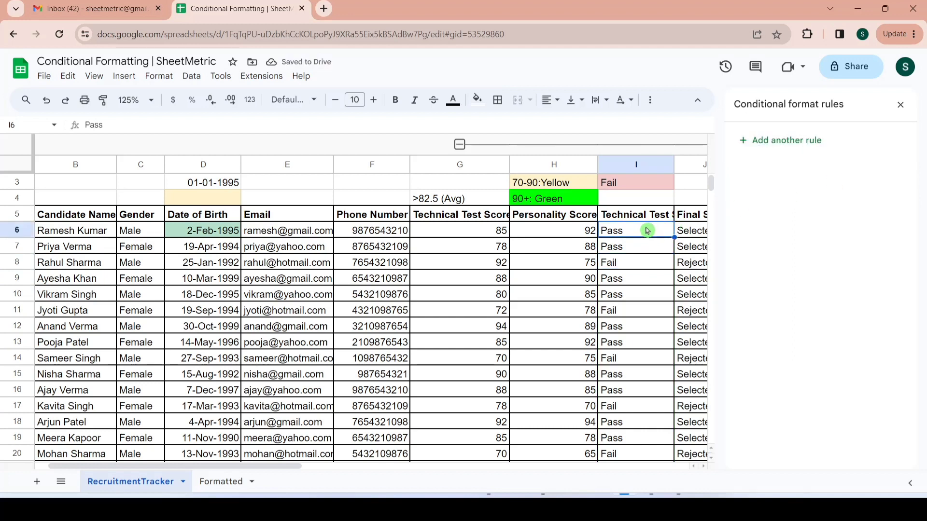
pyautogui.press('Up')
pyautogui.press('Up')
pyautogui.press('Up')
pyautogui.press('Up')
pyautogui.press('Up')
pyautogui.press('Down')
pyautogui.press('Down')
pyautogui.press('Down')
pyautogui.press('Down')
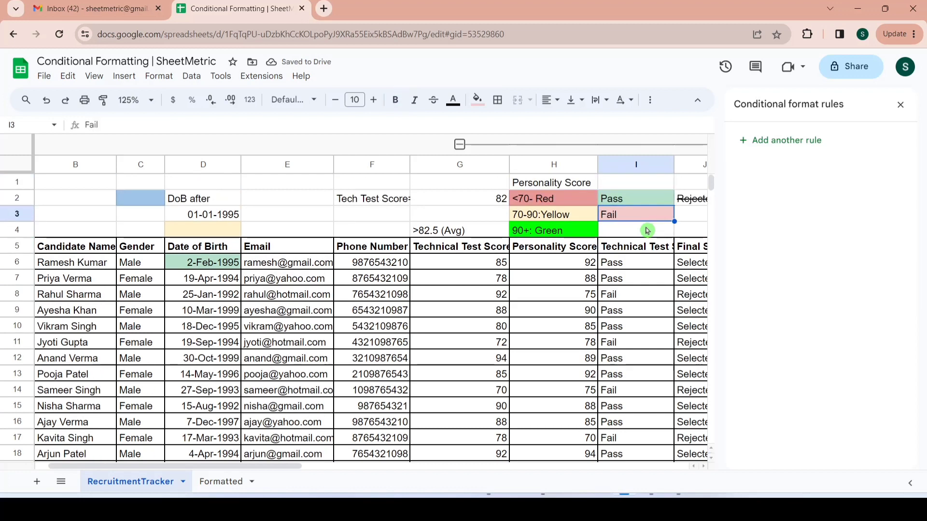
pyautogui.press('Down')
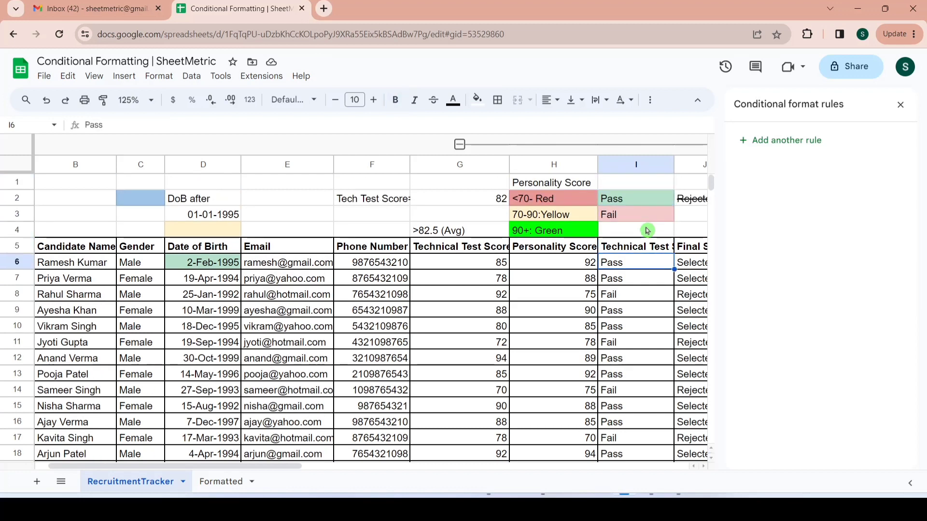
# Step: Add a conditional formatting rule to I6:I25 that gives text exactly "Pass" the default green style
pyautogui.hotkey('shift', 'Down')
pyautogui.hotkey('shift', 'Down')
pyautogui.hotkey('shift', 'Down')
pyautogui.hotkey('shift', 'Down')
pyautogui.hotkey('shift', 'Down')
pyautogui.hotkey('shift', 'Down')
pyautogui.hotkey('shift', 'Down')
pyautogui.hotkey('shift', 'Down')
pyautogui.hotkey('shift', 'Down')
pyautogui.hotkey('shift', 'Down')
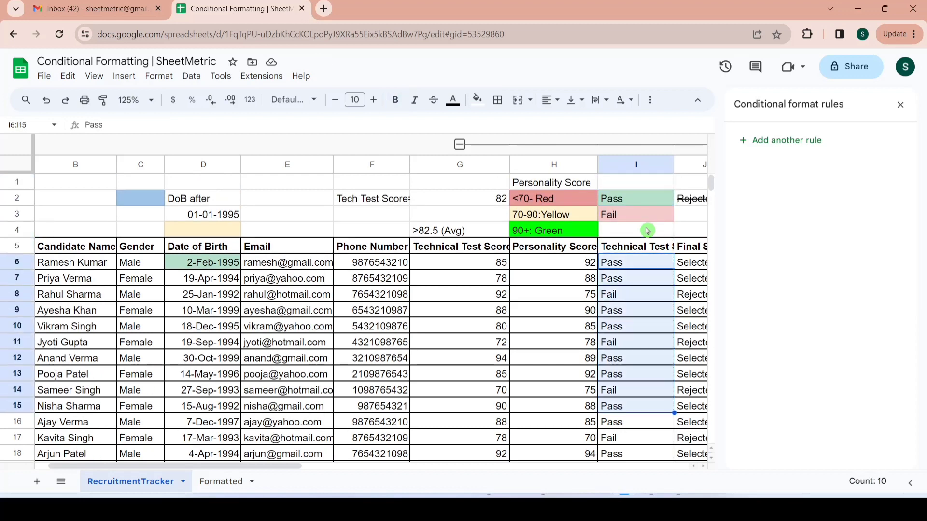
pyautogui.hotkey('shift', 'Down')
pyautogui.hotkey('shift', 'Down')
pyautogui.hotkey('shift', 'Down')
pyautogui.hotkey('shift', 'Down')
pyautogui.hotkey('shift', 'Down')
pyautogui.hotkey('shift', 'Down')
pyautogui.hotkey('shift', 'Down')
pyautogui.hotkey('shift', 'Down')
pyautogui.hotkey('shift', 'Down')
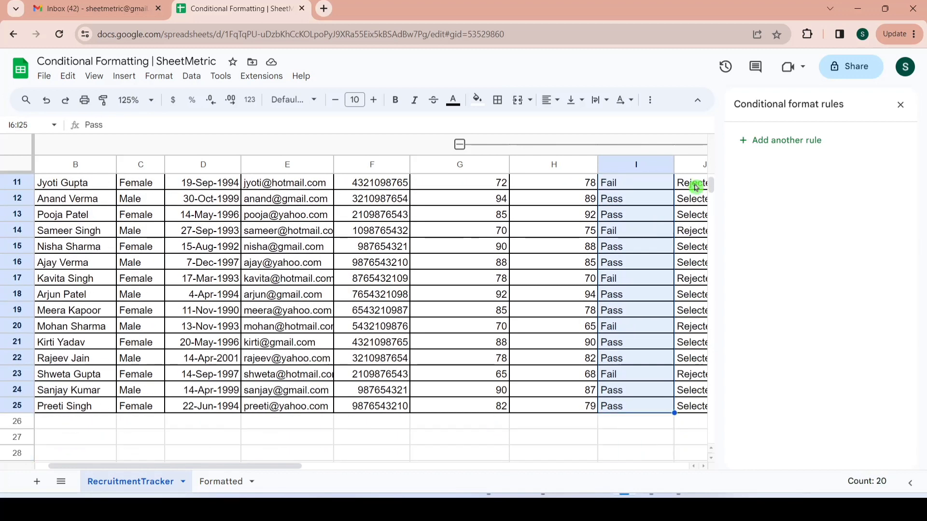
pyautogui.click(797, 141)
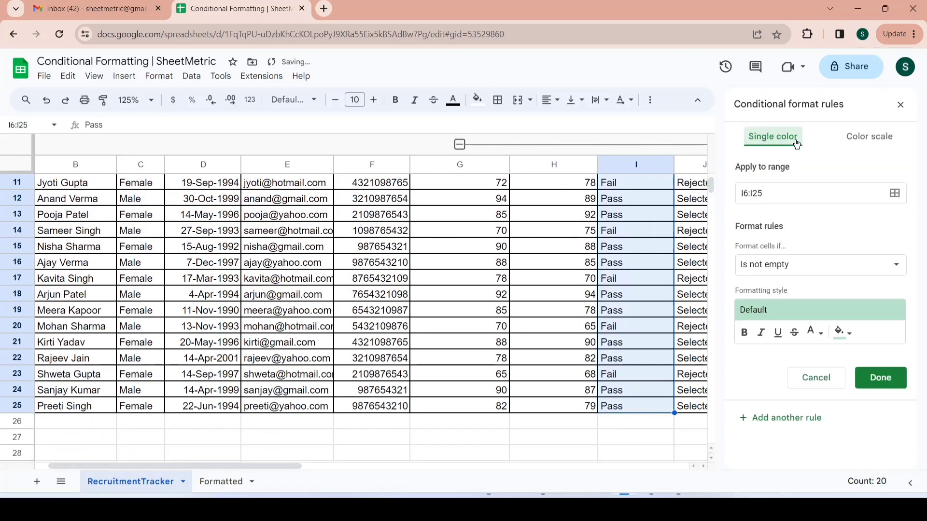
pyautogui.click(880, 267)
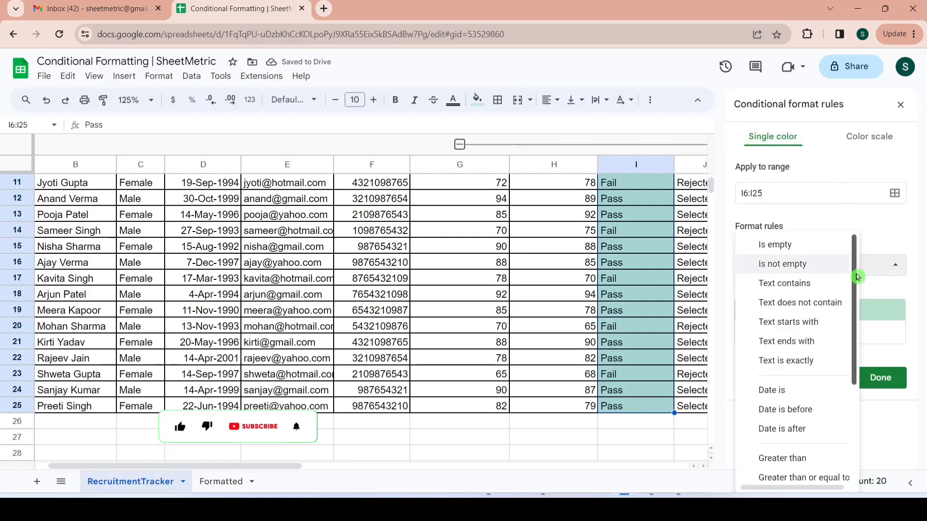
pyautogui.moveTo(856, 274); pyautogui.dragTo(855, 326)
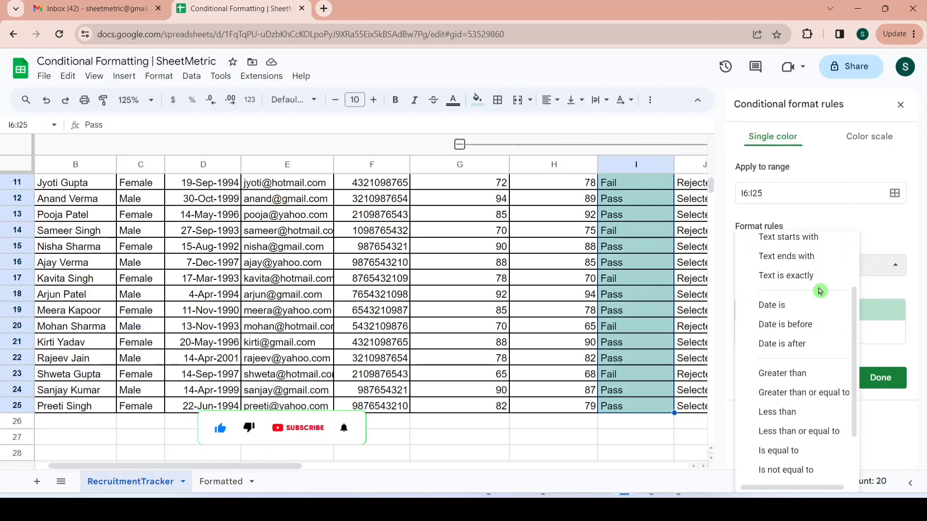
pyautogui.click(794, 278)
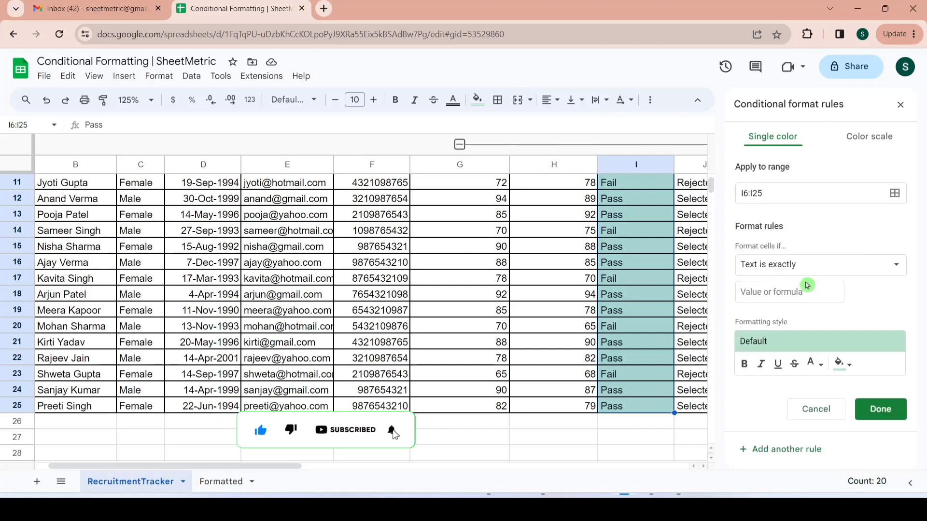
pyautogui.click(801, 290)
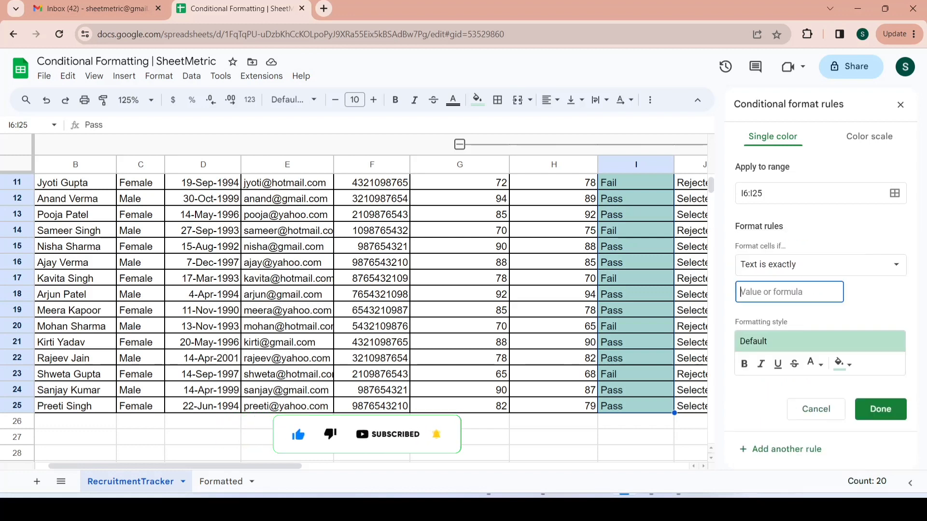
pyautogui.write('Pass')
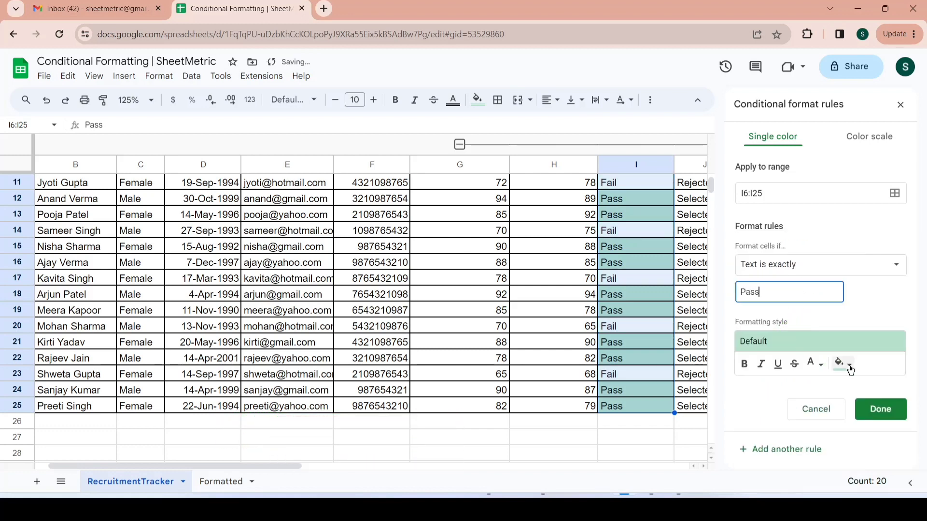
pyautogui.click(881, 410)
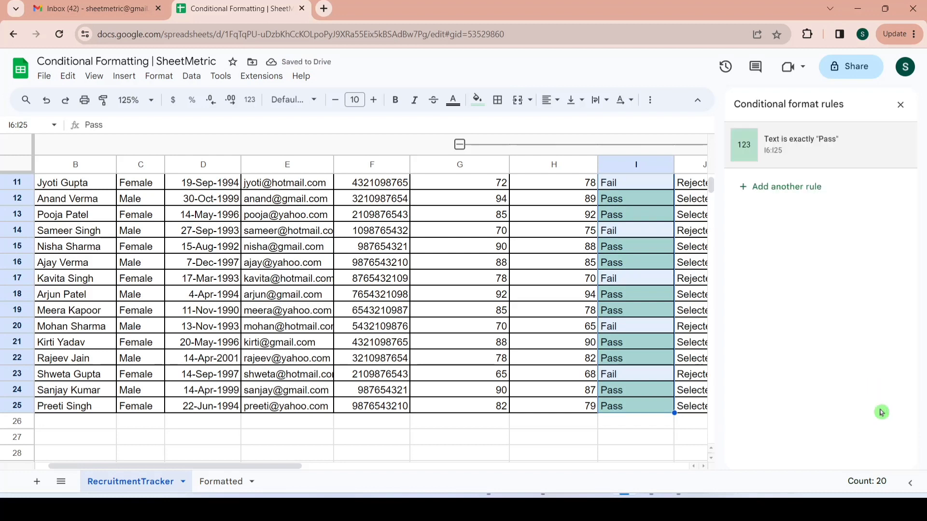
# Step: Add a second rule to I6:I25 that fills cells with text exactly "Fail" in light red
pyautogui.click(788, 188)
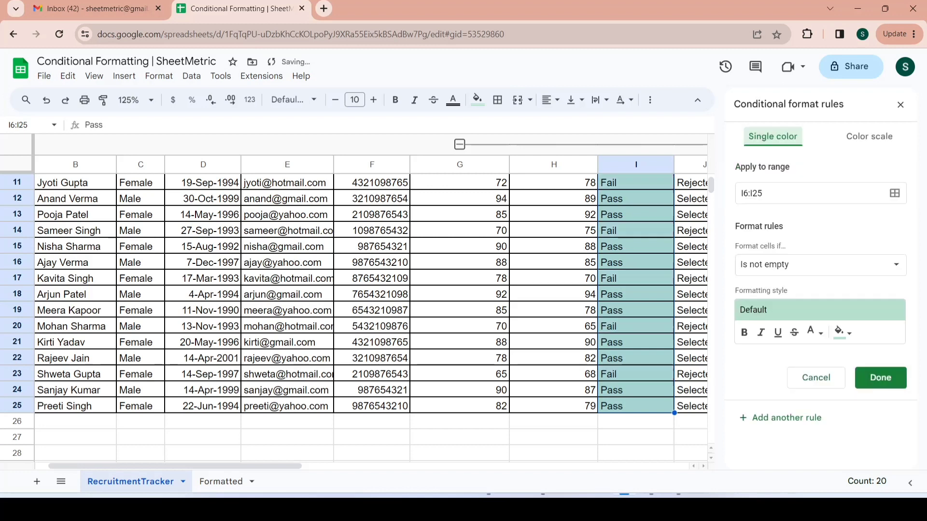
pyautogui.click(841, 264)
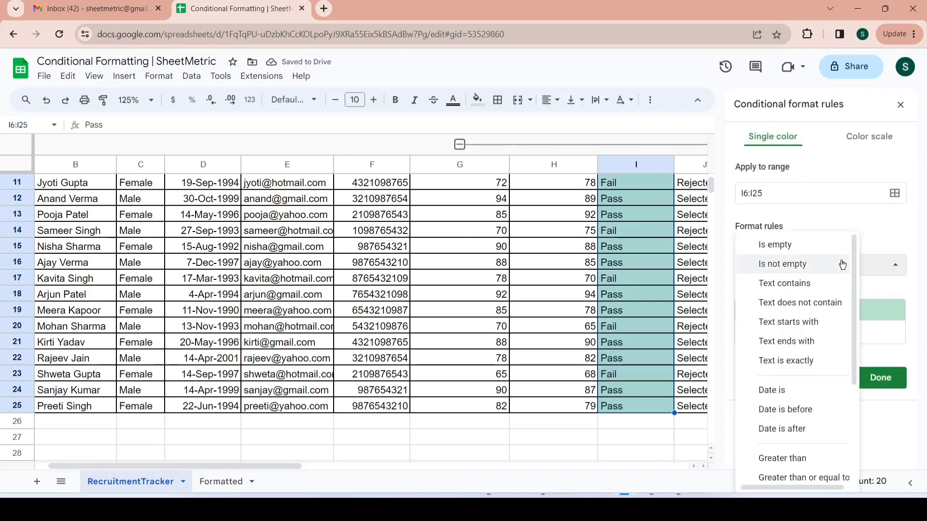
pyautogui.click(813, 362)
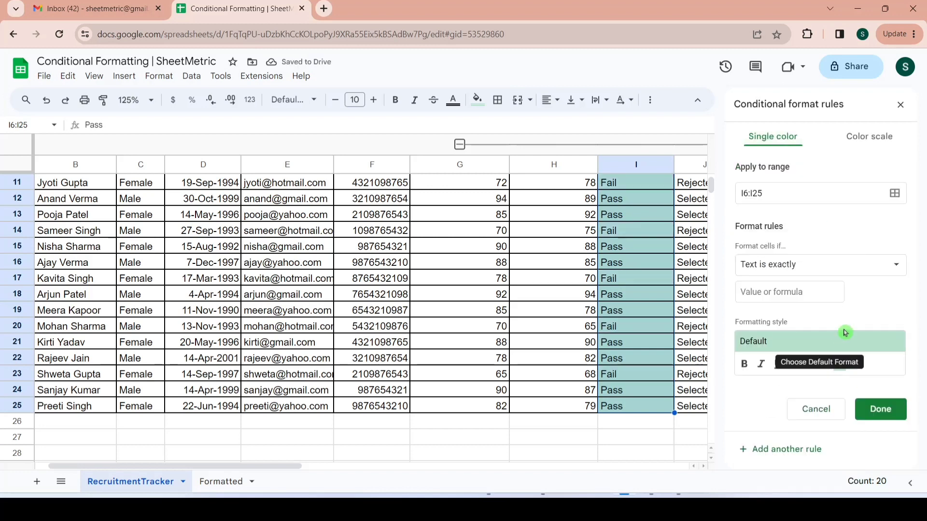
pyautogui.click(788, 292)
pyautogui.write('Fail')
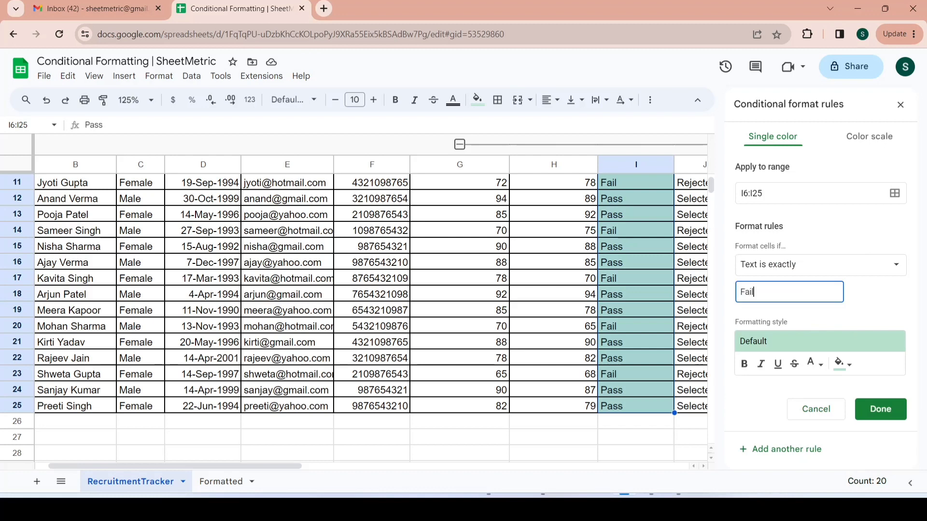
pyautogui.click(841, 365)
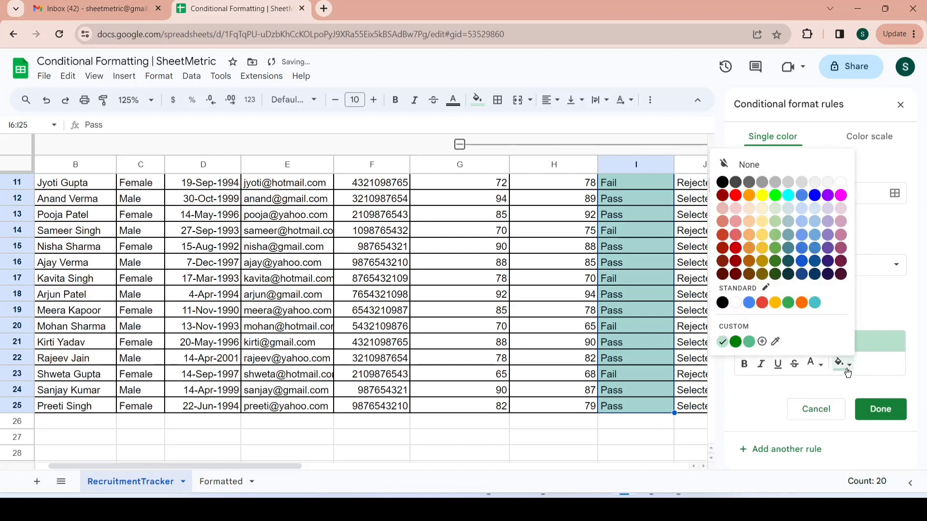
pyautogui.click(739, 215)
pyautogui.click(878, 408)
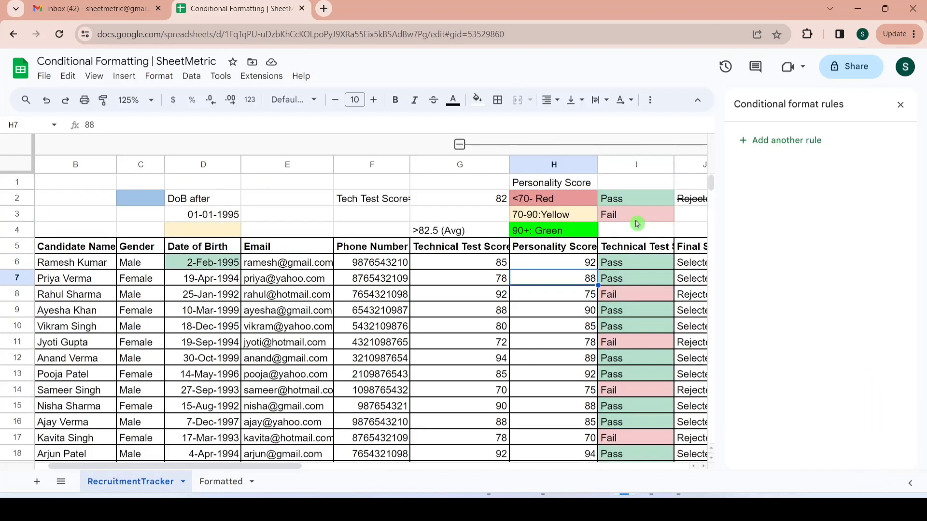
pyautogui.press('Up')
pyautogui.hotkey('shift', 'Down')
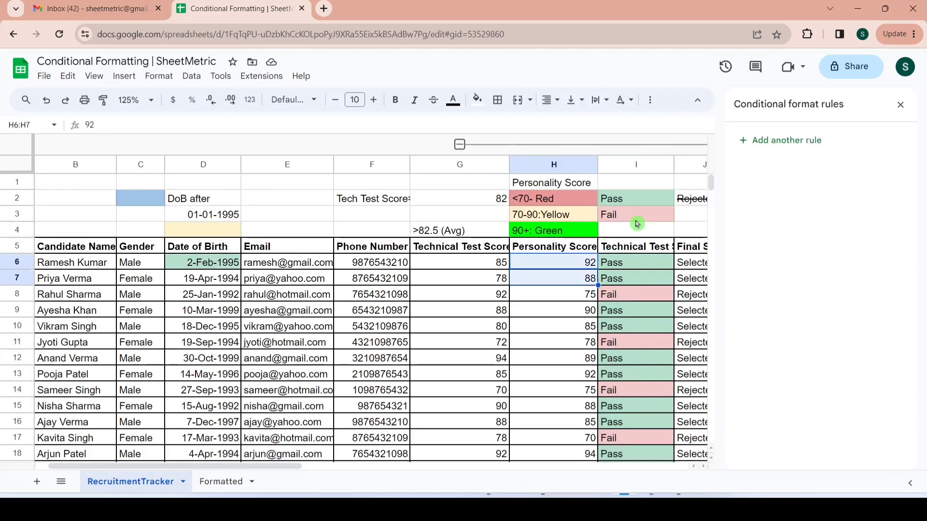
pyautogui.hotkey('shift', 'Down')
pyautogui.hotkey('shift', 'Down')
pyautogui.hotkey('shift', 'Down')
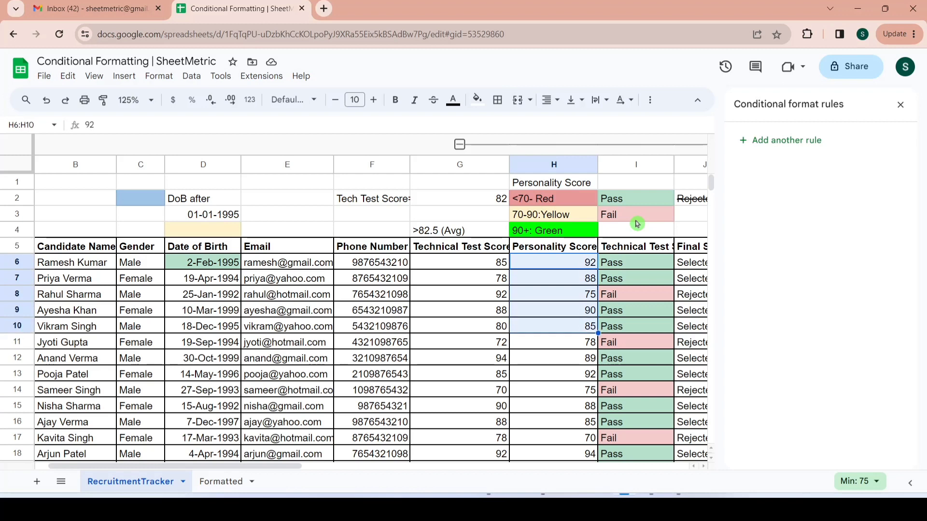
pyautogui.hotkey('shift', 'Down')
pyautogui.press('Up')
pyautogui.press('Down')
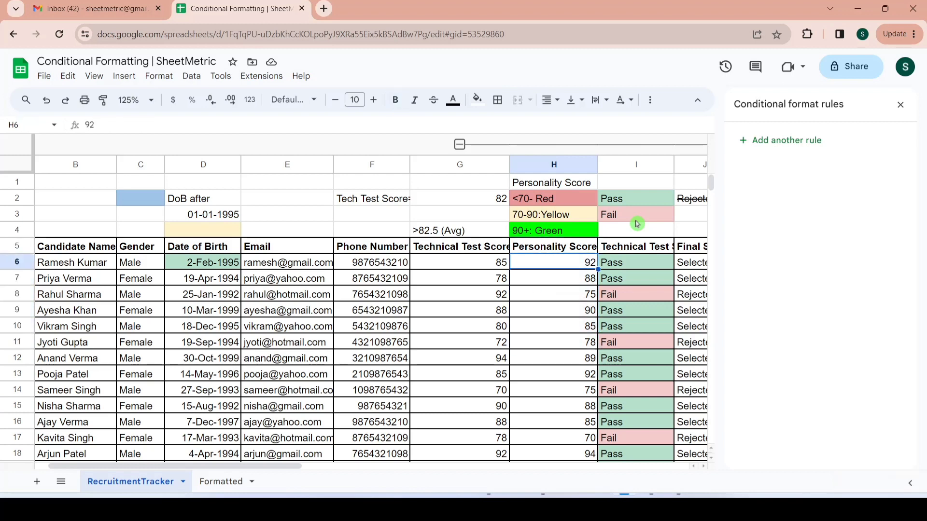
# Step: Examine the red, yellow and green score criteria in H2:H4 above the Personality Score column
pyautogui.press('Up')
pyautogui.press('Down')
pyautogui.press('Up')
pyautogui.press('Up')
pyautogui.press('Up')
pyautogui.press('Up')
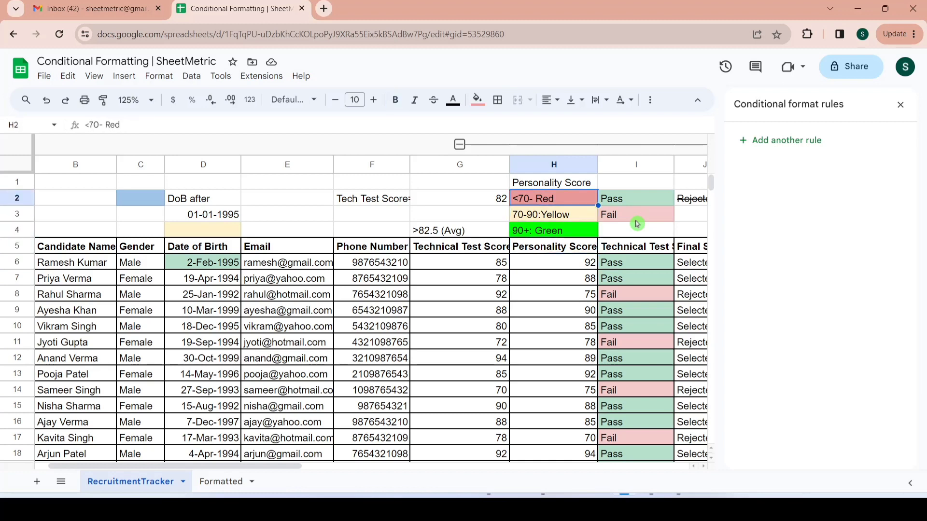
pyautogui.press('Down')
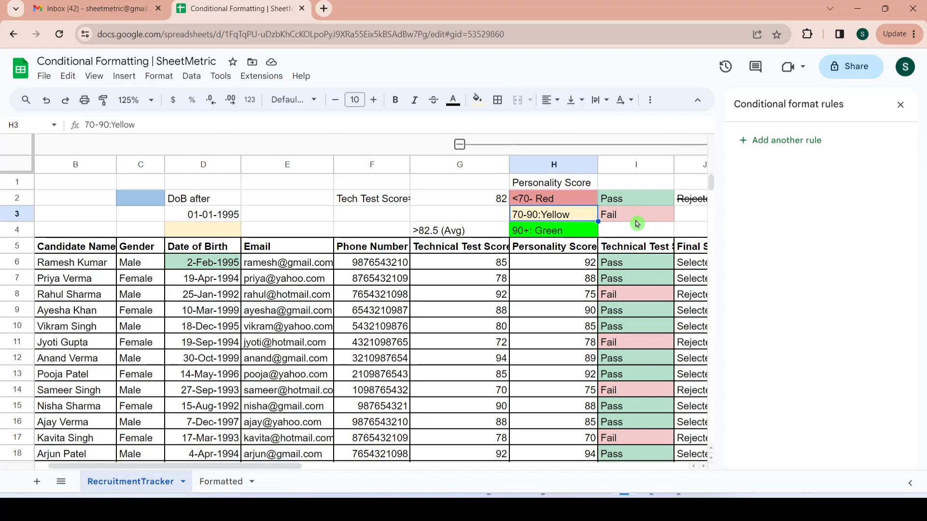
pyautogui.press('Down')
pyautogui.press('Up')
pyautogui.press('Up')
pyautogui.press('Down')
pyautogui.press('Down')
pyautogui.press('Down')
pyautogui.press('Up')
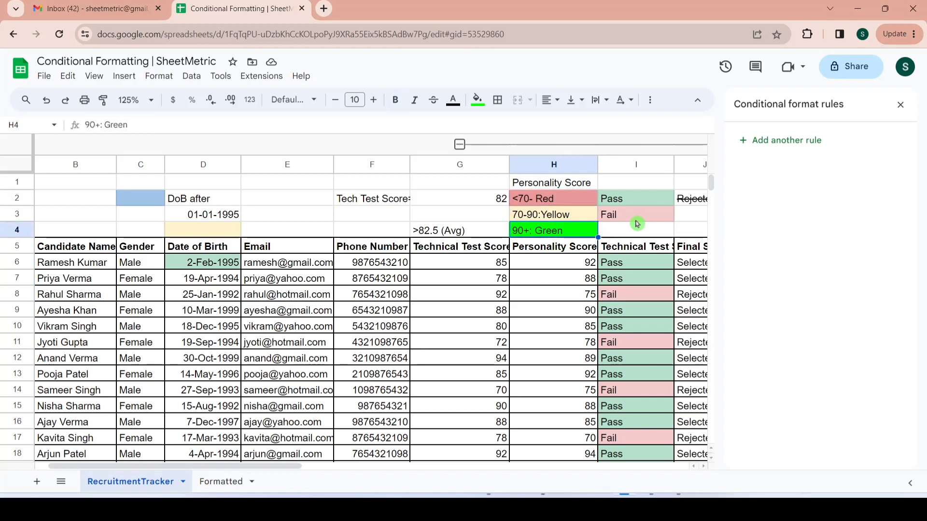
# Step: Add a conditional formatting rule to the Personality Scores in H6:H25 that fills values greater than 90 in bright green
pyautogui.press('Down')
pyautogui.press('Down')
pyautogui.hotkey('shift', 'Down')
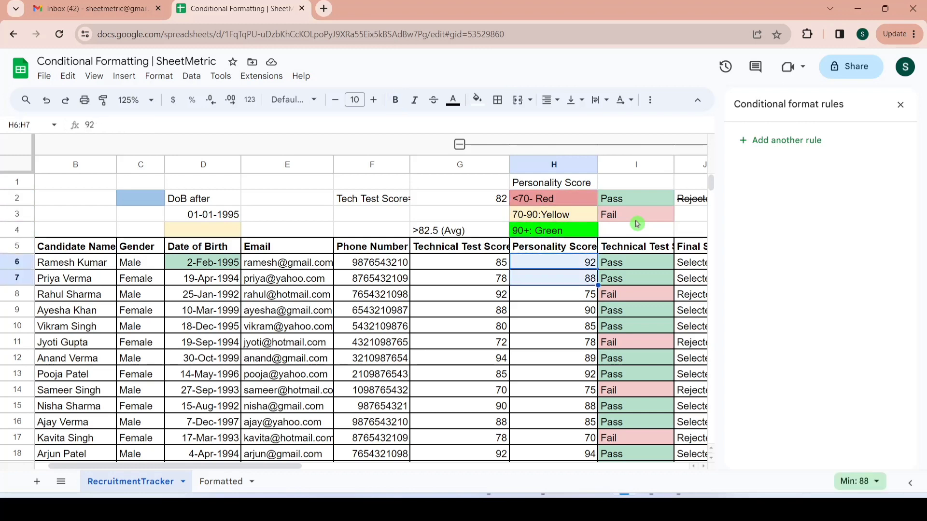
pyautogui.hotkey('ctrl', 'shift', 'Down')
pyautogui.hotkey('shift', 'Down')
pyautogui.hotkey('shift', 'Down')
pyautogui.hotkey('shift', 'Down')
pyautogui.hotkey('shift', 'Down')
pyautogui.hotkey('shift', 'Down')
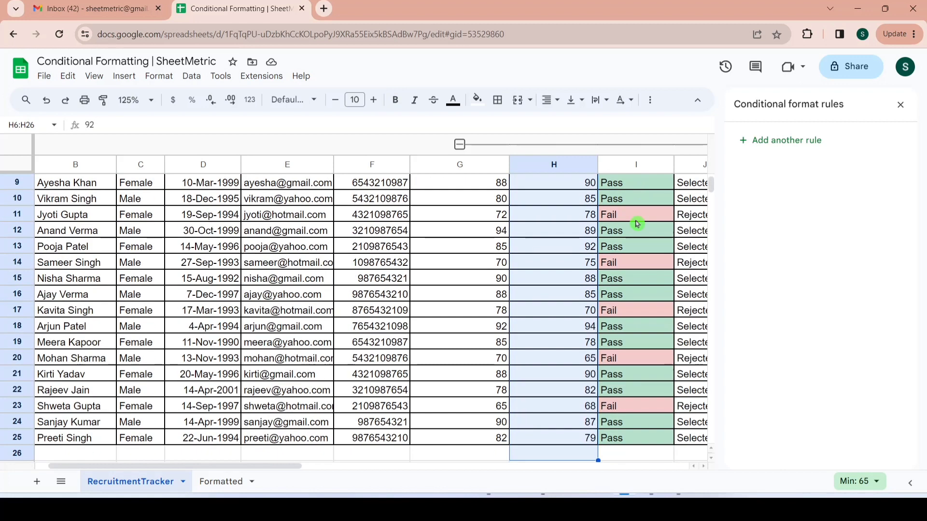
pyautogui.hotkey('shift', 'Up')
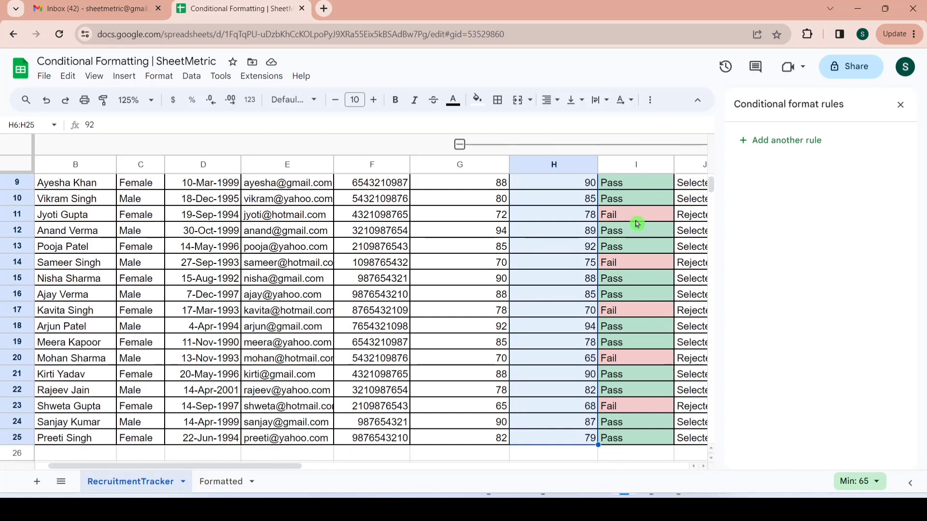
pyautogui.click(159, 76)
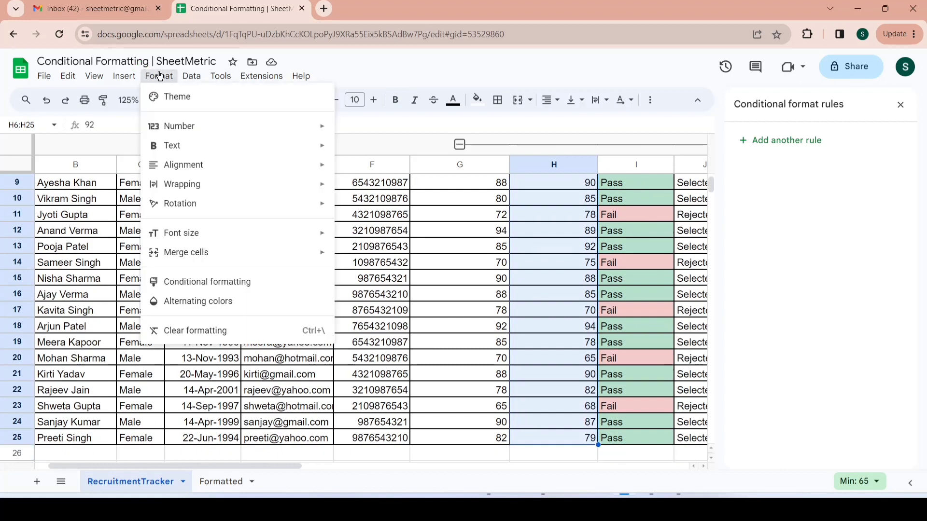
pyautogui.click(231, 286)
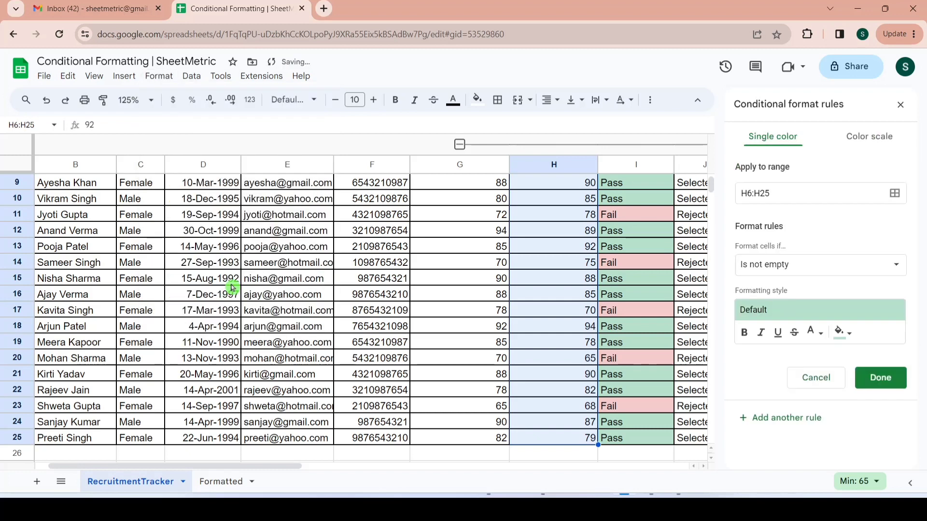
pyautogui.click(897, 267)
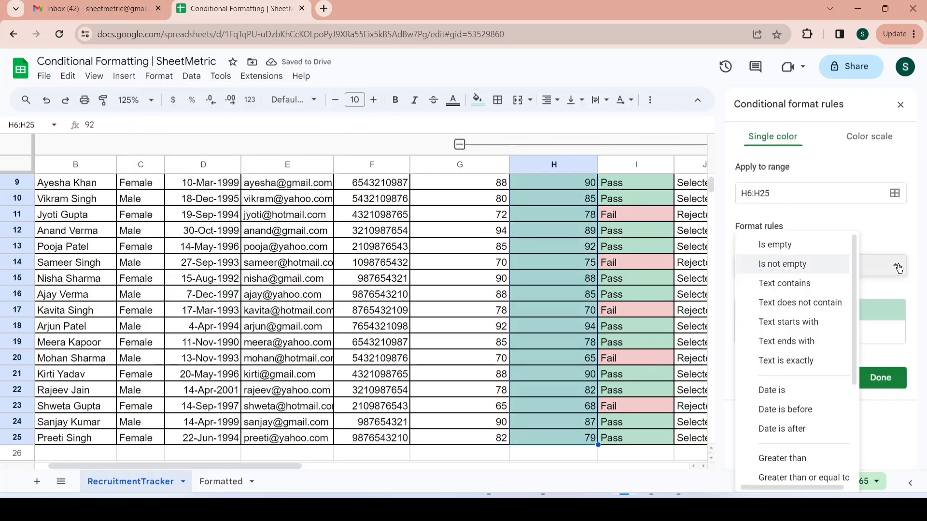
pyautogui.moveTo(858, 266); pyautogui.dragTo(859, 384)
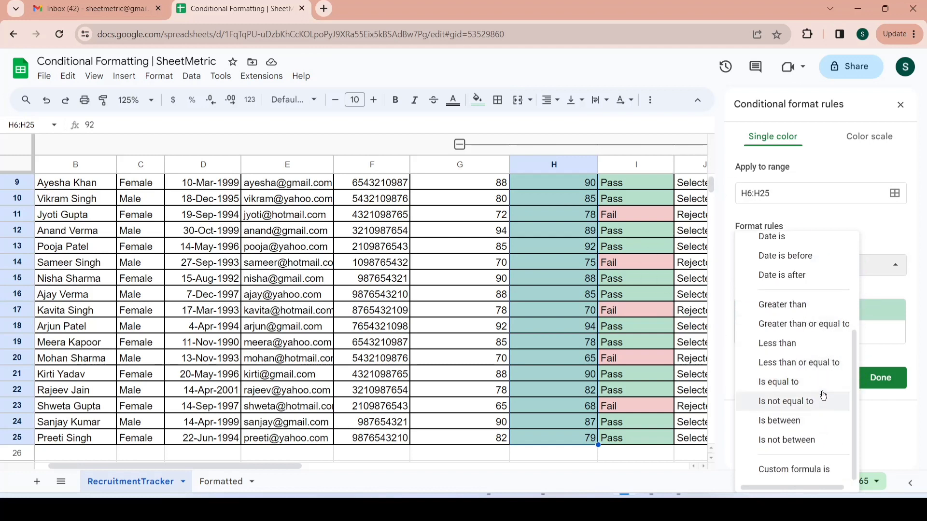
pyautogui.click(812, 305)
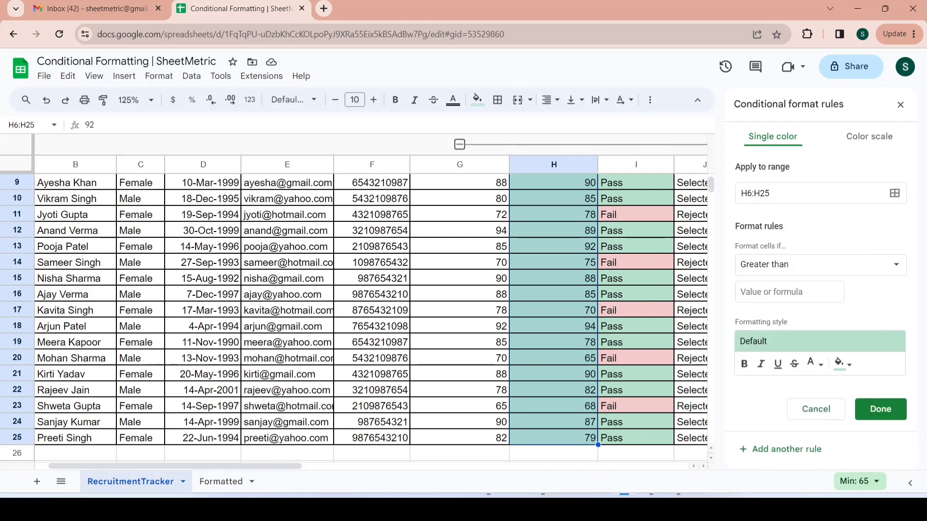
pyautogui.click(792, 292)
pyautogui.write('90')
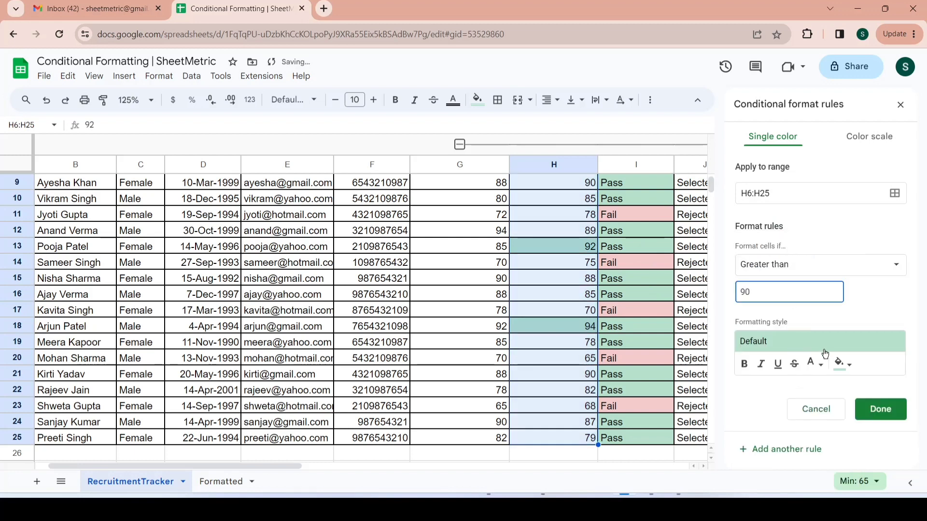
pyautogui.click(842, 365)
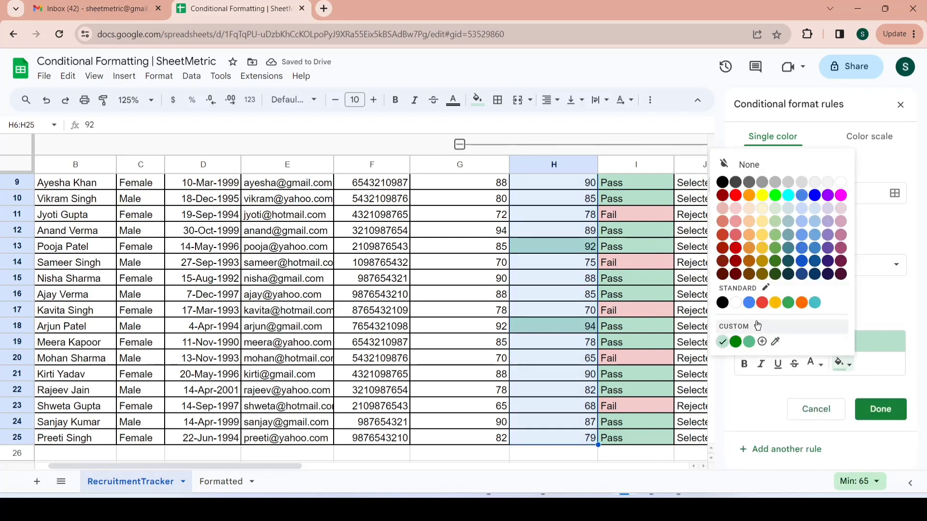
pyautogui.click(775, 196)
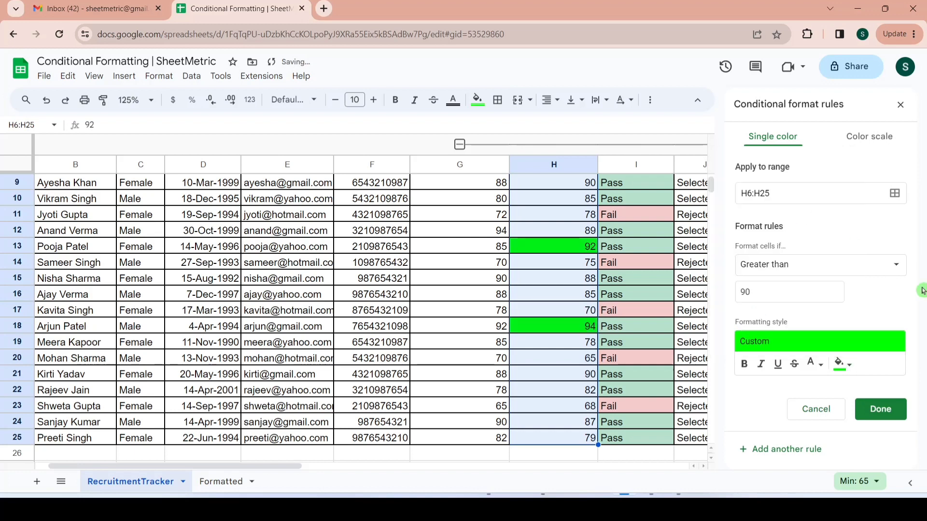
pyautogui.click(892, 413)
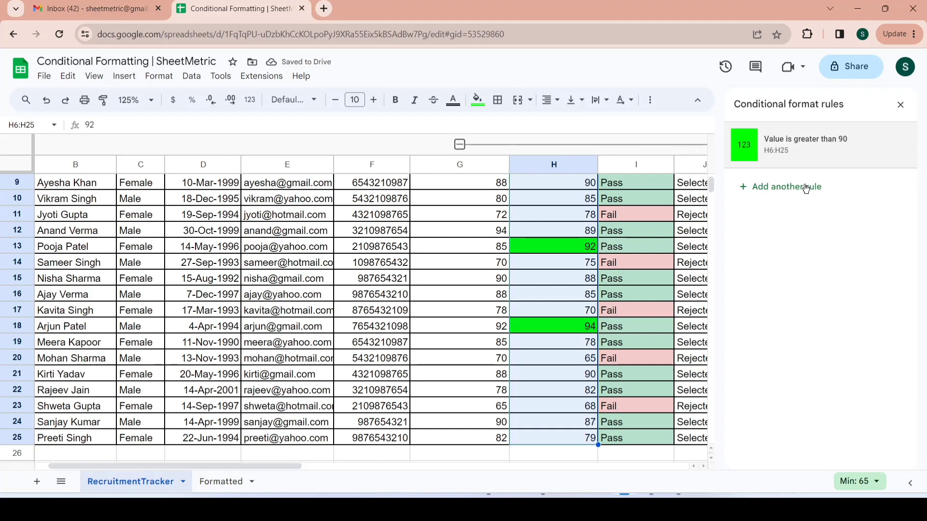
# Step: Add a second rule to H6:H25 that fills values between 70 and 90 in light yellow
pyautogui.click(799, 188)
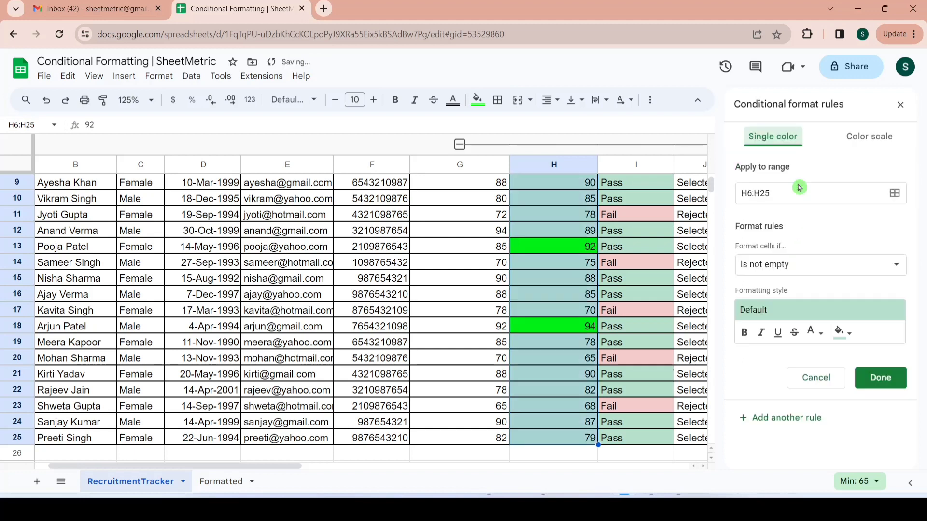
pyautogui.click(831, 265)
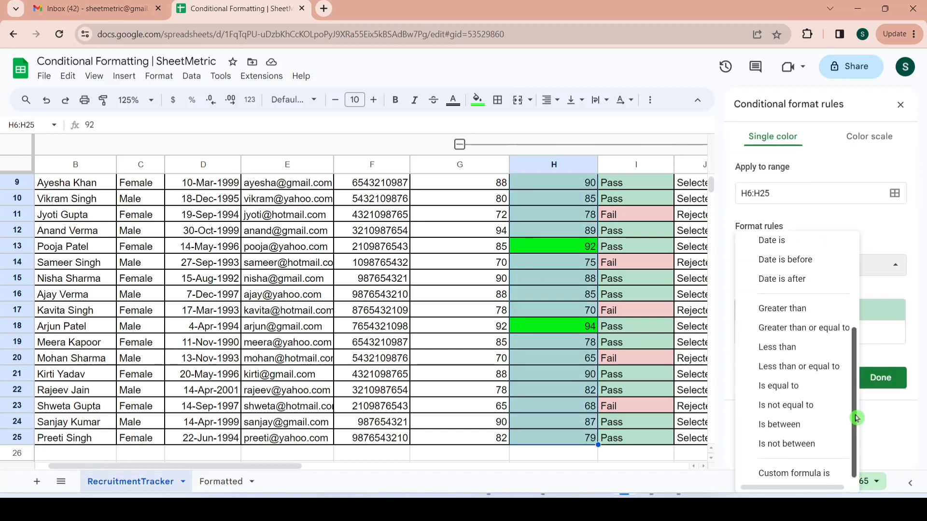
pyautogui.click(793, 425)
pyautogui.click(789, 292)
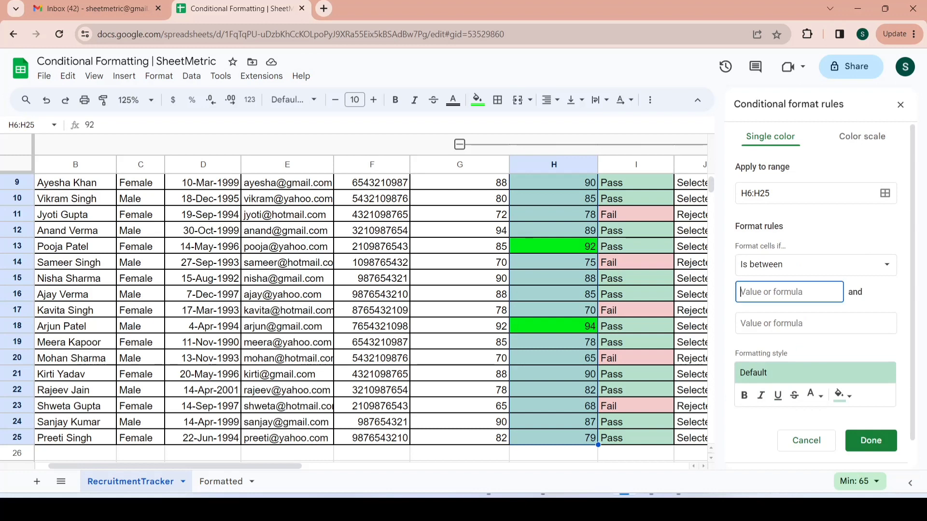
pyautogui.write('70')
pyautogui.click(869, 305)
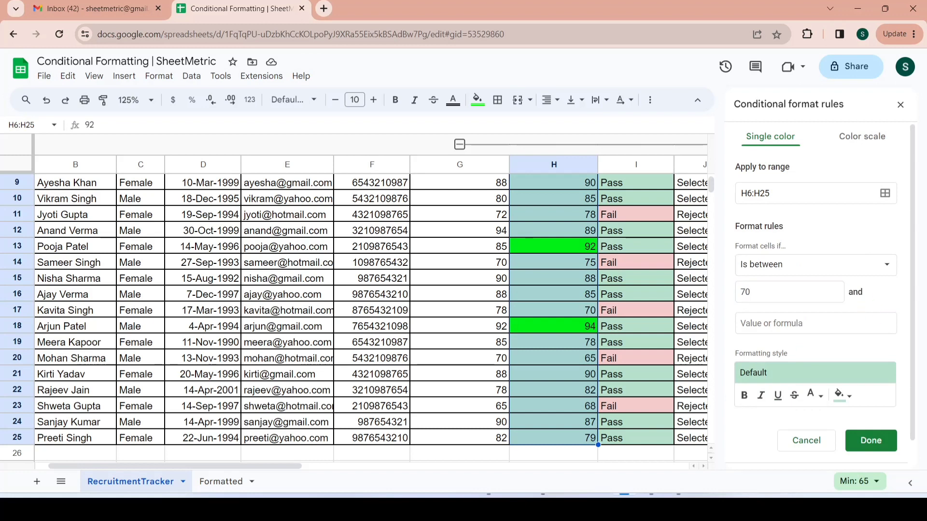
pyautogui.click(816, 323)
pyautogui.write('90')
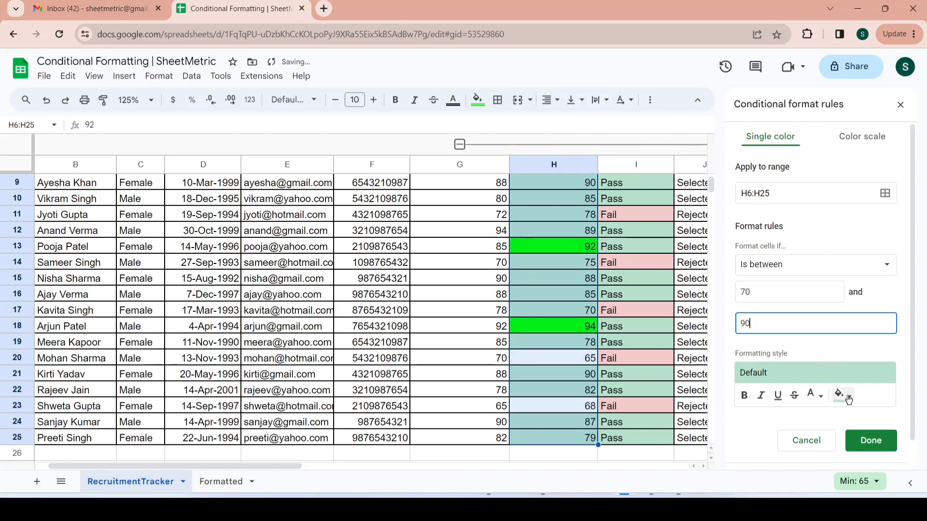
pyautogui.click(840, 395)
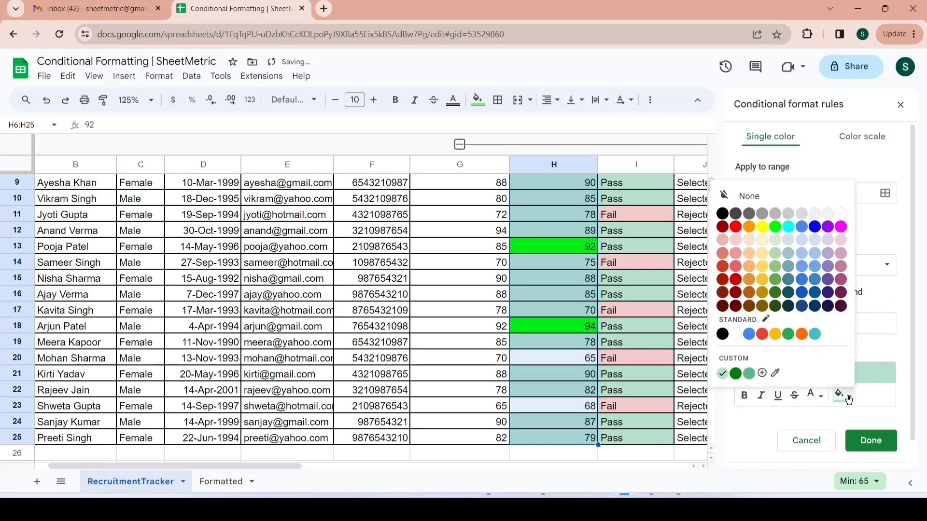
pyautogui.click(764, 254)
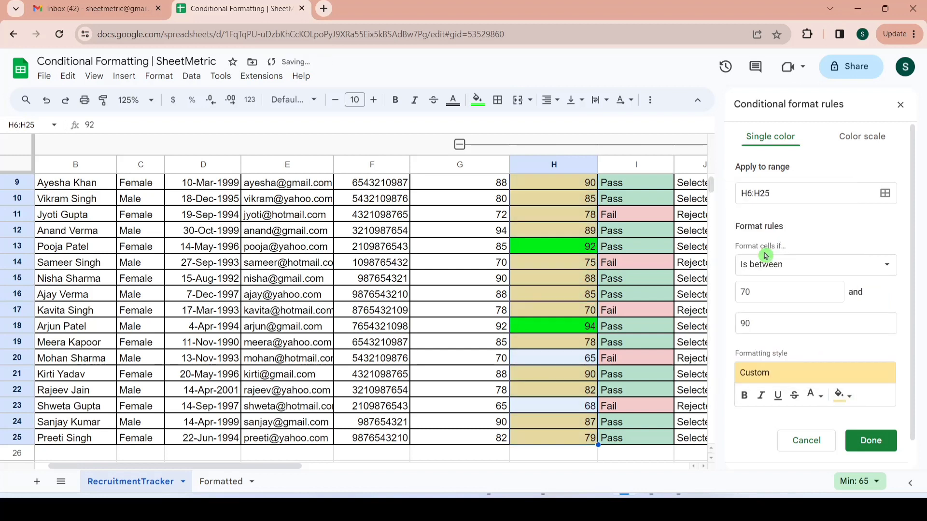
pyautogui.click(875, 441)
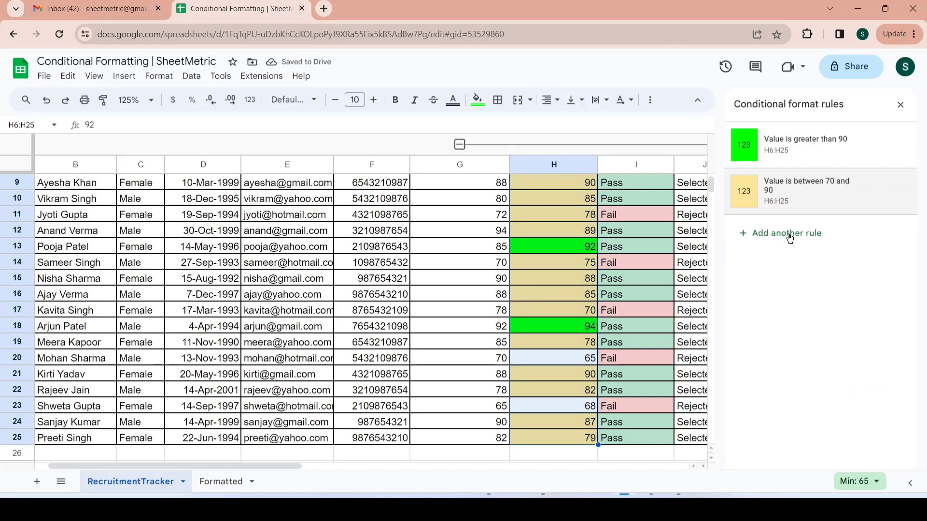
# Step: Add a third rule to H6:H25 that fills values less than 70 in light red
pyautogui.click(789, 234)
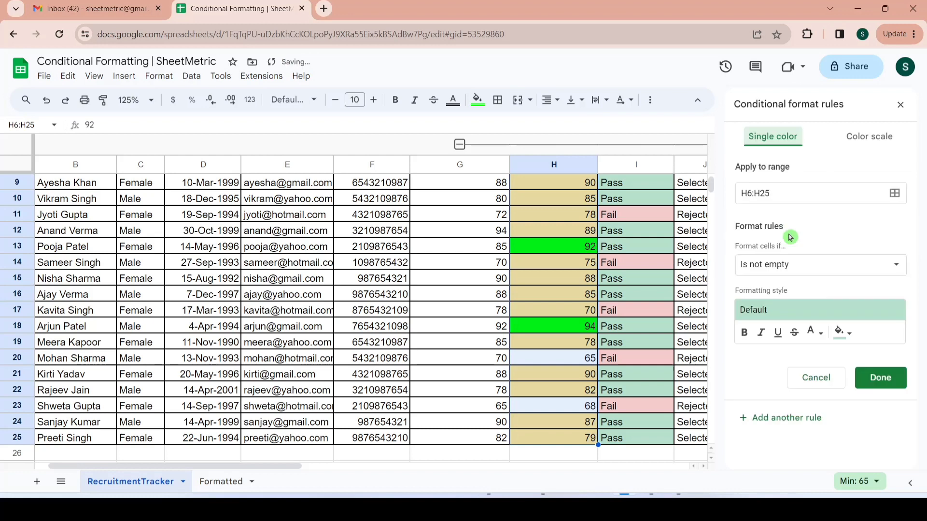
pyautogui.click(894, 268)
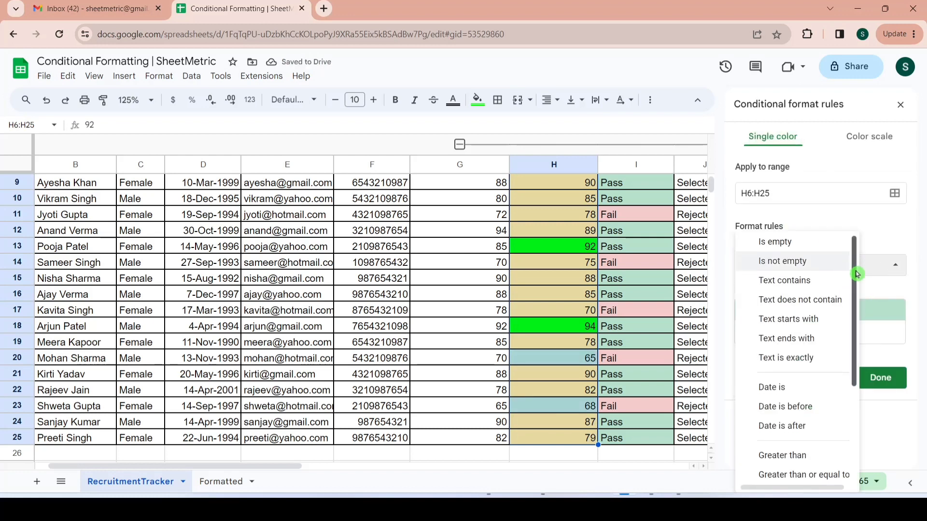
pyautogui.moveTo(856, 266); pyautogui.dragTo(851, 368)
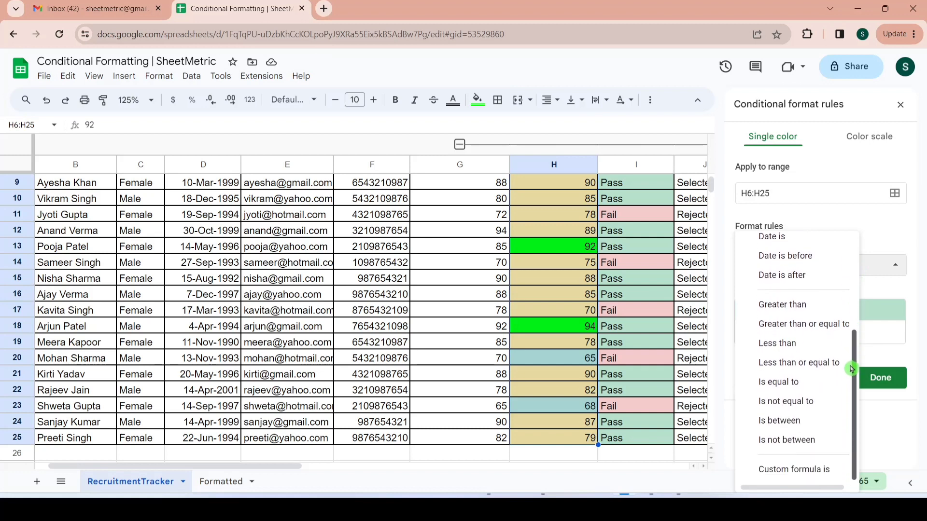
pyautogui.click(786, 343)
pyautogui.click(777, 292)
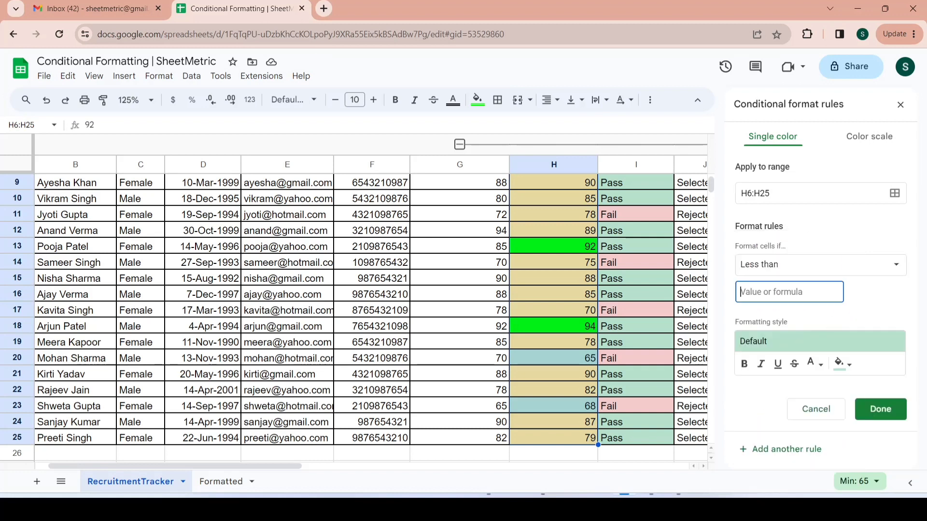
pyautogui.write('70')
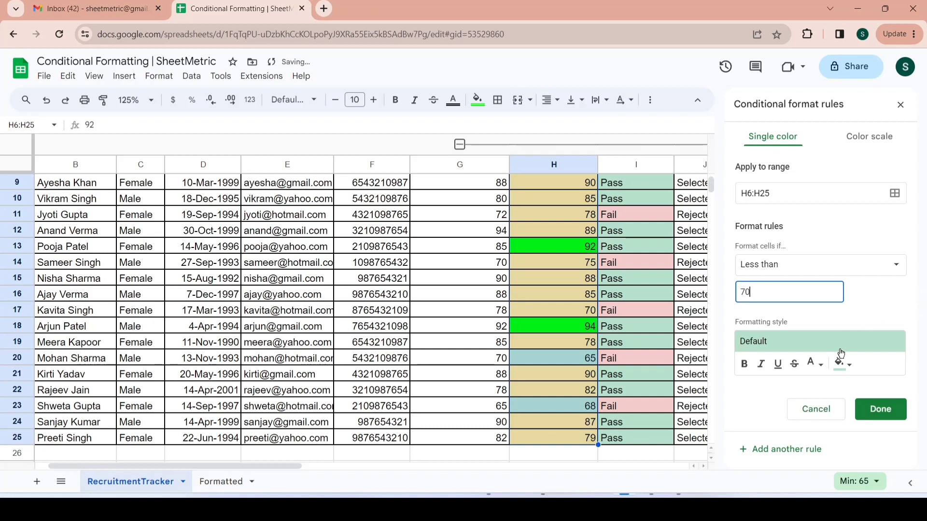
pyautogui.click(846, 365)
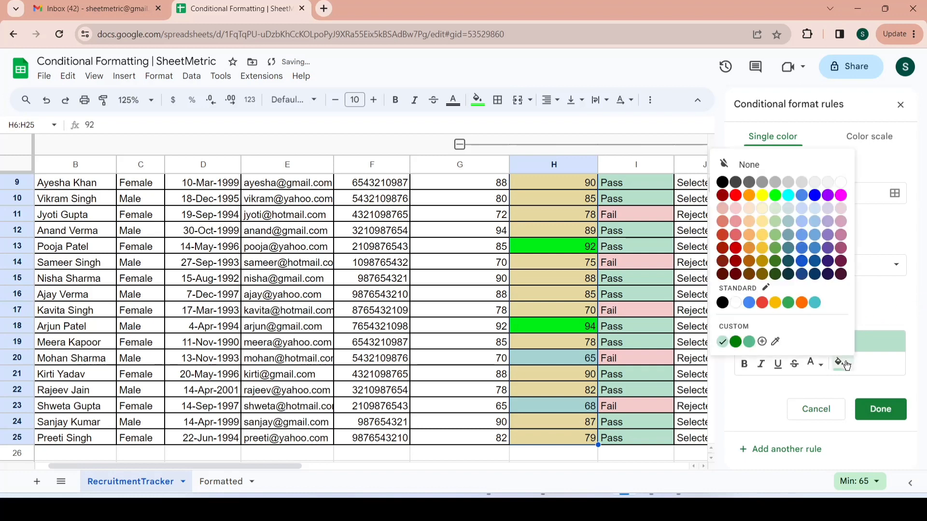
pyautogui.click(736, 209)
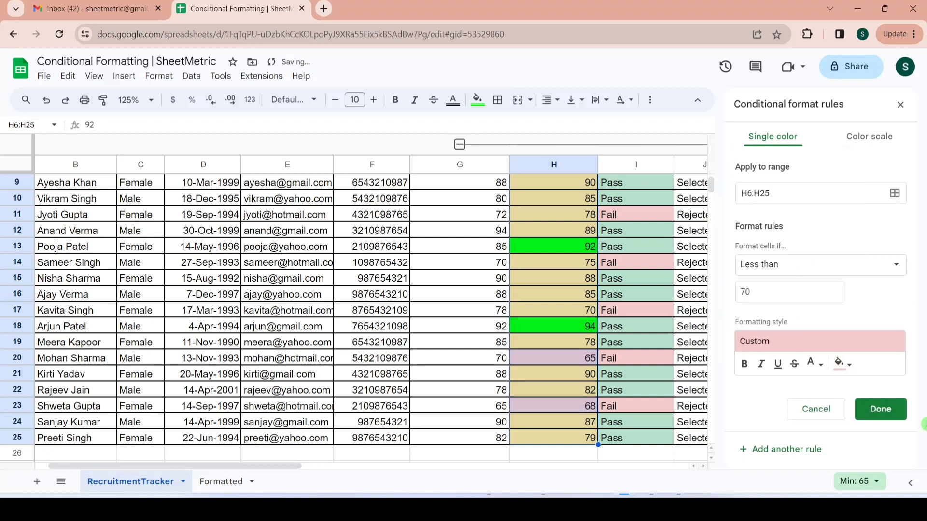
pyautogui.click(890, 411)
# Step: Review the colouring down the Personality Score column against the criteria in H2:H4, along with the rules applied to it
pyautogui.scroll(3, 560, 307)
pyautogui.click(568, 338)
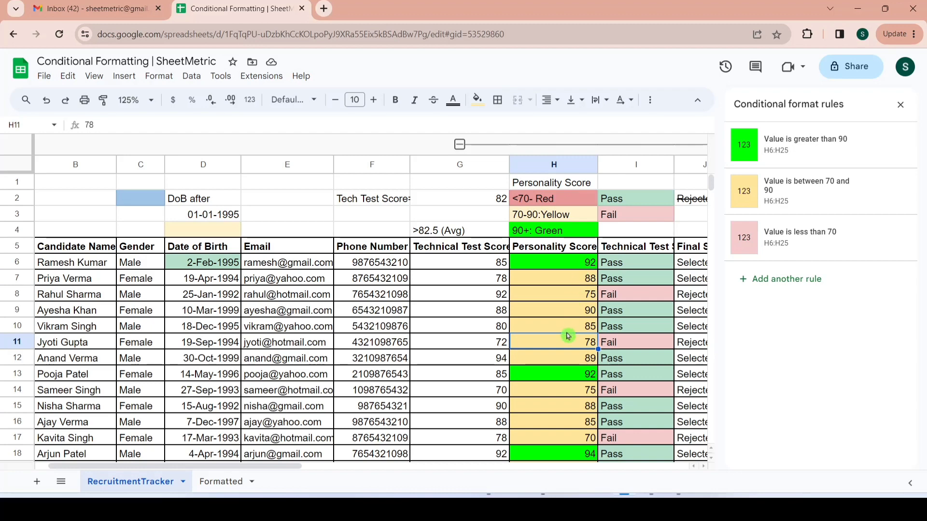
pyautogui.press('Down')
pyautogui.press('Down')
pyautogui.press('Down')
pyautogui.press('Down')
pyautogui.press('Down')
pyautogui.press('Down')
pyautogui.press('Down')
pyautogui.press('Down')
pyautogui.press('Down')
pyautogui.press('Down')
pyautogui.press('Down')
pyautogui.press('Down')
pyautogui.press('Down')
pyautogui.press('Down')
pyautogui.press('Down')
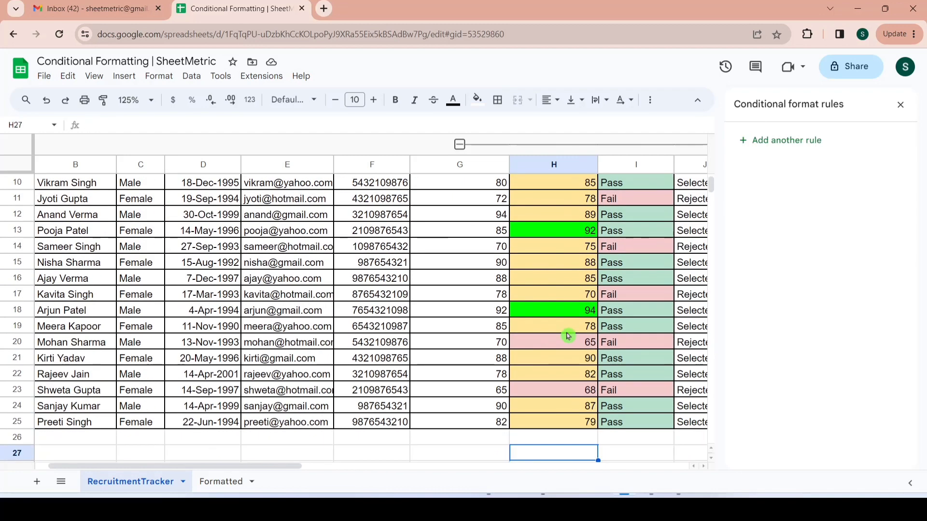
pyautogui.press('Up')
pyautogui.press('Up')
pyautogui.press('Up')
pyautogui.press('Up')
pyautogui.press('Up')
pyautogui.press('Up')
pyautogui.press('Up')
pyautogui.press('Up')
pyautogui.press('Up')
pyautogui.press('Up')
pyautogui.press('Up')
pyautogui.press('Up')
pyautogui.press('Up')
pyautogui.press('Up')
pyautogui.press('Up')
pyautogui.press('Up')
pyautogui.press('Up')
pyautogui.press('Up')
pyautogui.press('Up')
pyautogui.press('Up')
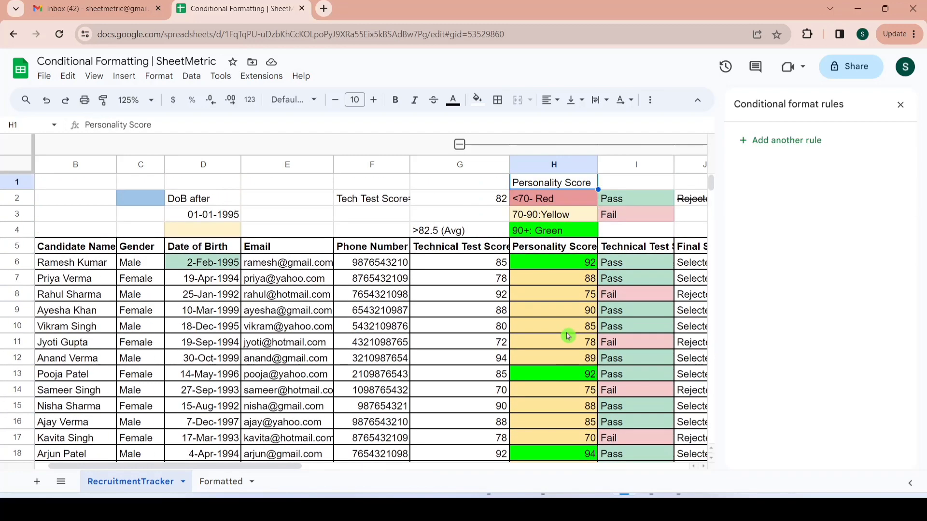
pyautogui.press('Down')
pyautogui.press('Down')
pyautogui.press('Down')
pyautogui.press('Right')
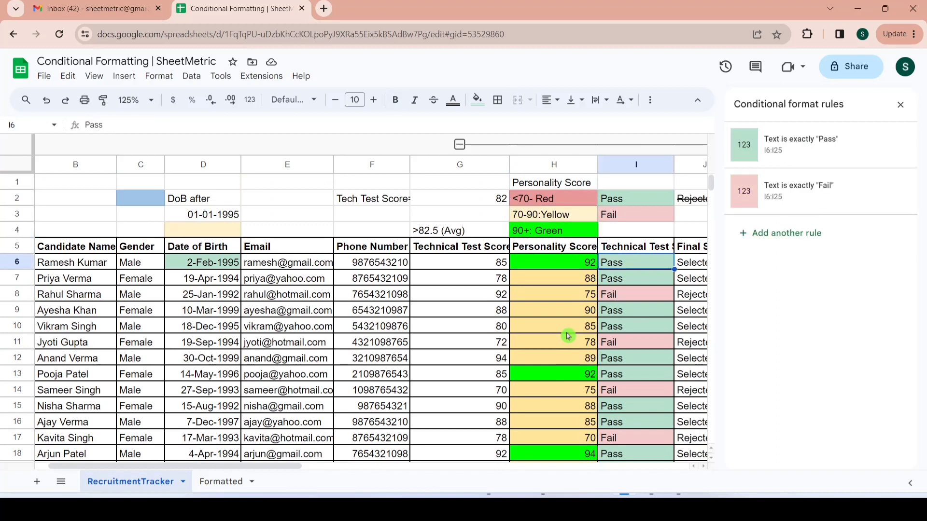
pyautogui.press('Left')
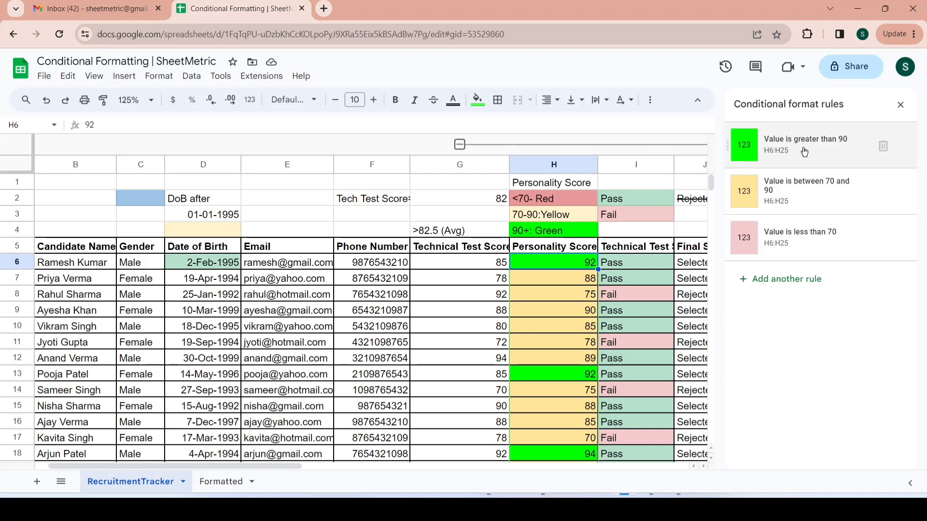
# Step: Add a conditional formatting rule to the Technical Test Scores in G6:G25 that gives values greater than 70 the default green style
pyautogui.click(464, 266)
pyautogui.hotkey('shift', 'Down')
pyautogui.hotkey('shift', 'Down')
pyautogui.hotkey('shift', 'Down')
pyautogui.hotkey('shift', 'Down')
pyautogui.hotkey('shift', 'Down')
pyautogui.hotkey('shift', 'Down')
pyautogui.hotkey('shift', 'Down')
pyautogui.hotkey('shift', 'Down')
pyautogui.hotkey('shift', 'Down')
pyautogui.hotkey('shift', 'Down')
pyautogui.hotkey('shift', 'Down')
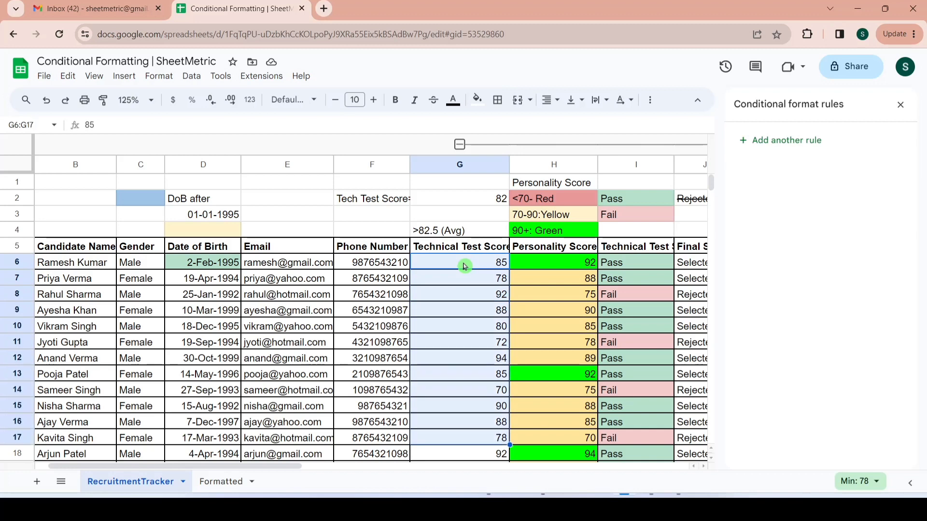
pyautogui.hotkey('shift', 'Down')
pyautogui.hotkey('shift', 'Down')
pyautogui.hotkey('shift', 'Down')
pyautogui.hotkey('shift', 'Down')
pyautogui.hotkey('shift', 'Down')
pyautogui.hotkey('shift', 'Down')
pyautogui.hotkey('shift', 'Down')
pyautogui.hotkey('shift', 'Down')
pyautogui.hotkey('shift', 'Down')
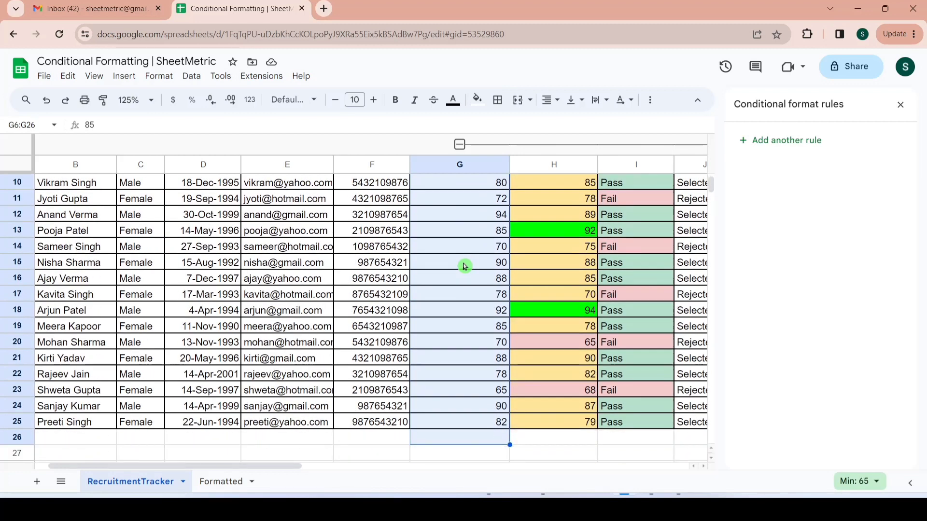
pyautogui.hotkey('shift', 'Up')
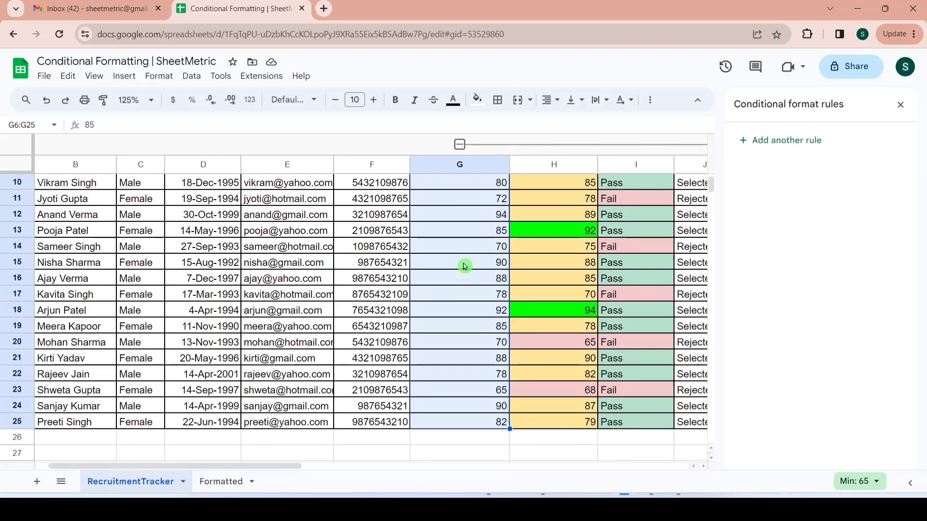
pyautogui.click(783, 140)
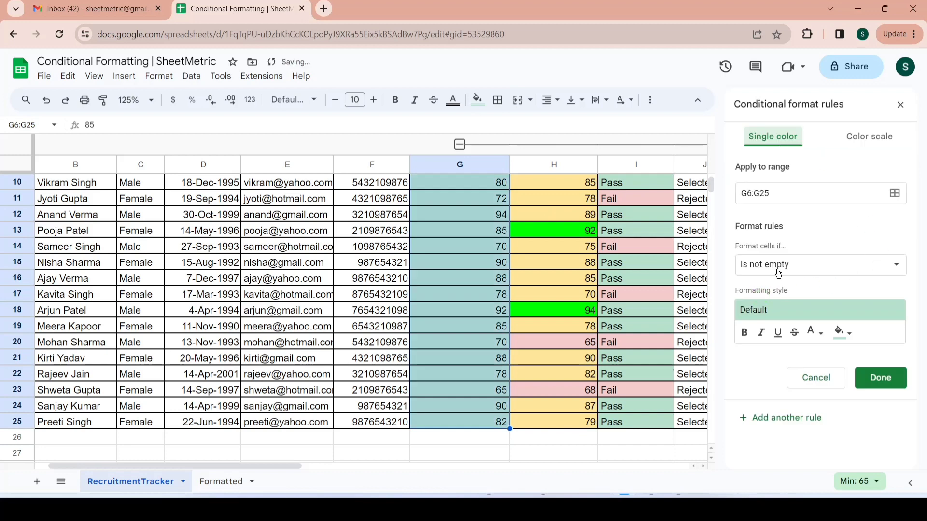
pyautogui.click(899, 267)
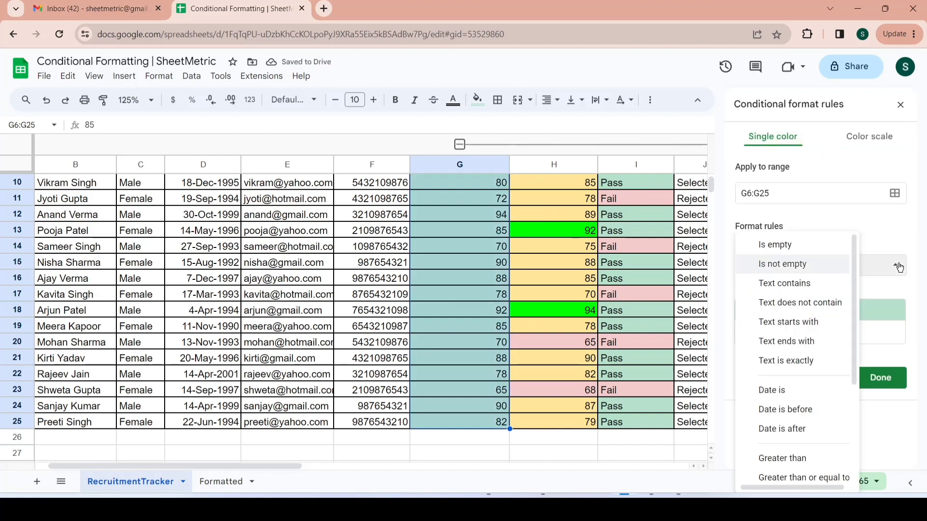
pyautogui.moveTo(856, 267); pyautogui.dragTo(859, 383)
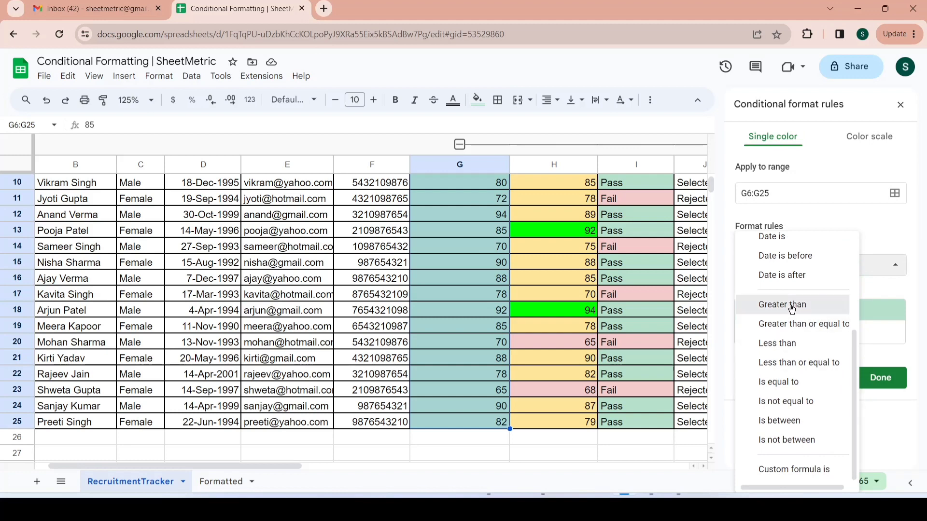
pyautogui.click(791, 305)
pyautogui.click(790, 292)
pyautogui.write('7')
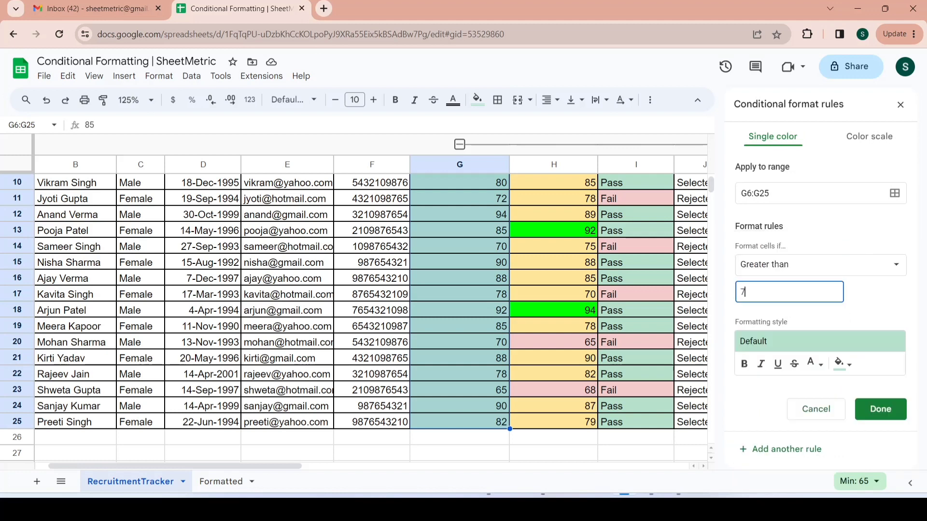
pyautogui.write('0')
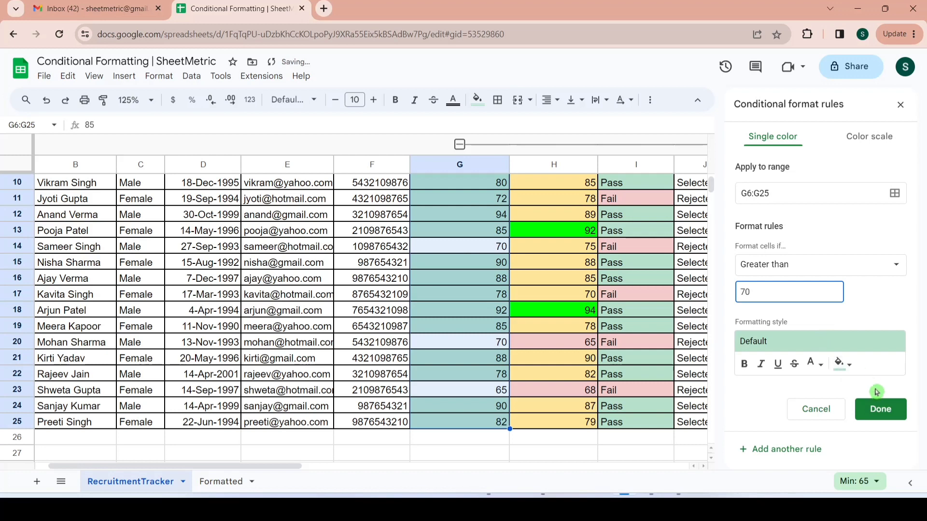
pyautogui.click(881, 409)
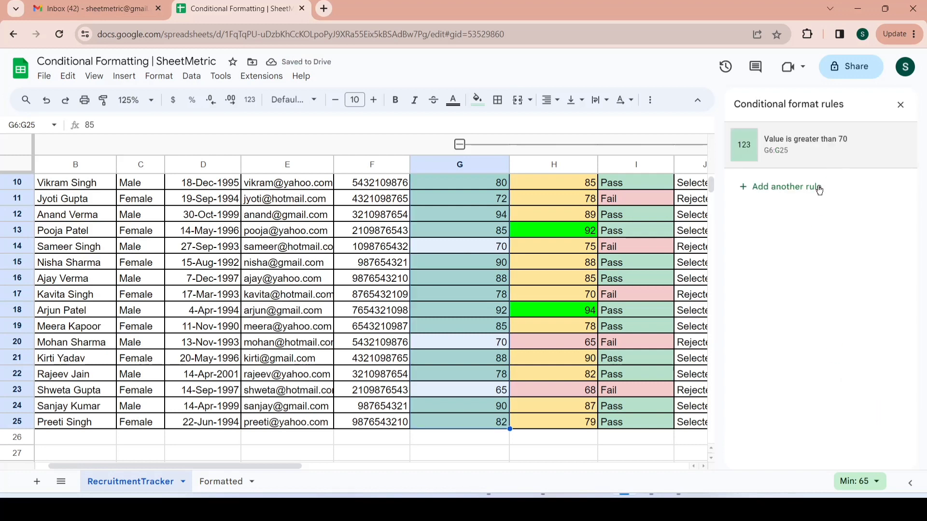
# Step: Add a second conditional formatting rule to G6:G25 that fills values greater than 80 in bright green
pyautogui.click(806, 188)
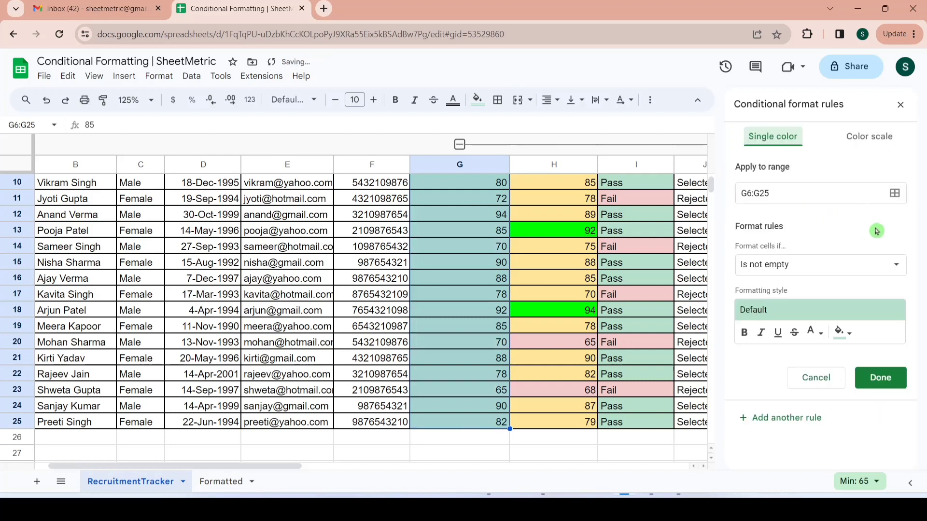
pyautogui.click(894, 267)
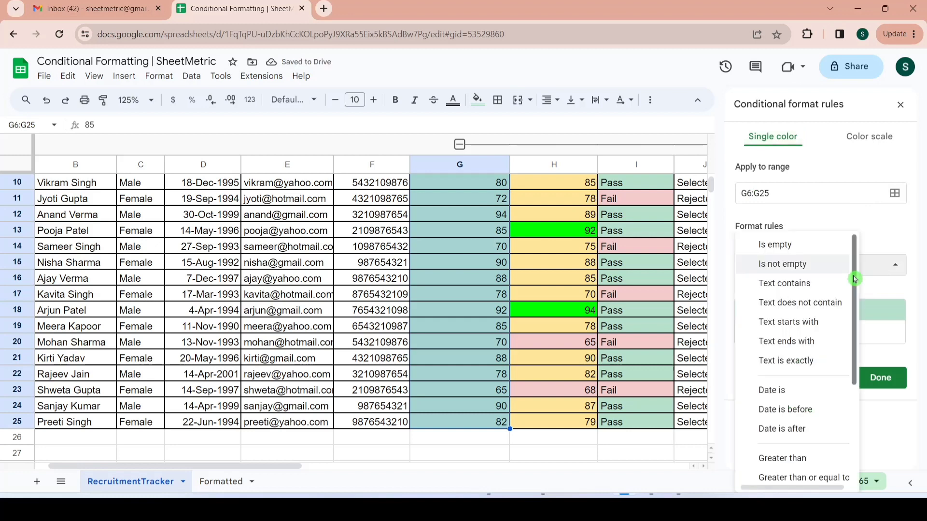
pyautogui.moveTo(856, 278); pyautogui.dragTo(861, 381)
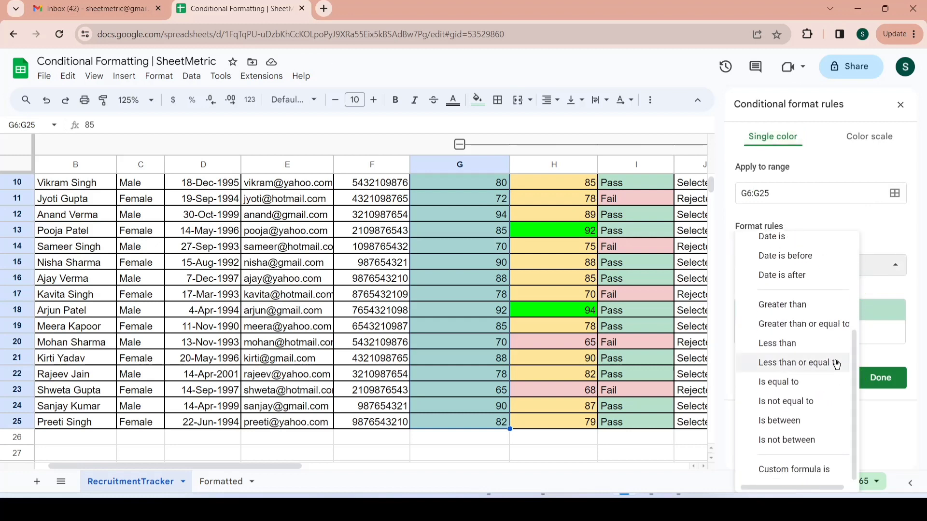
pyautogui.click(802, 305)
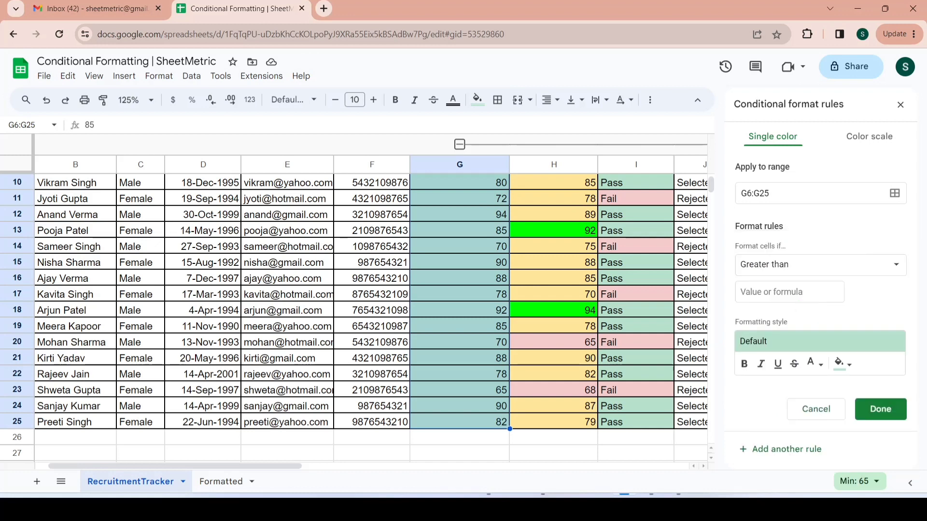
pyautogui.write('70')
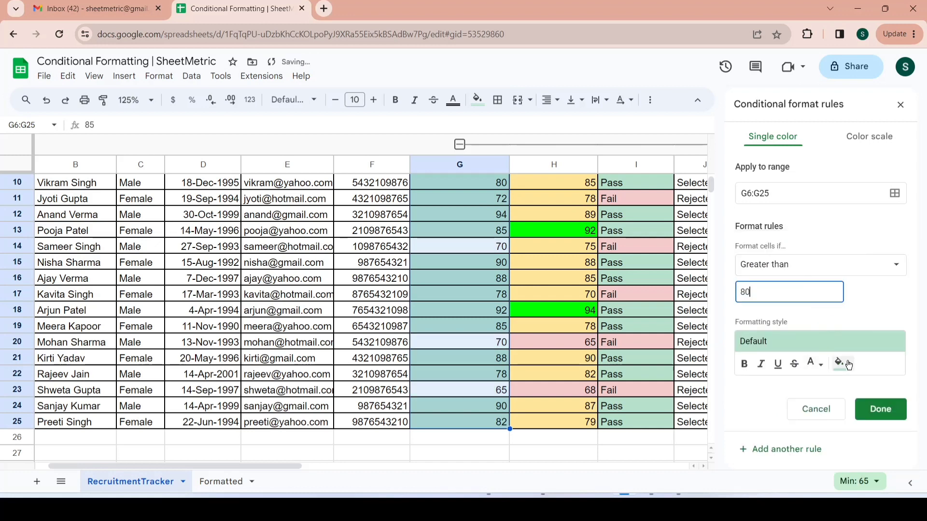
pyautogui.click(848, 365)
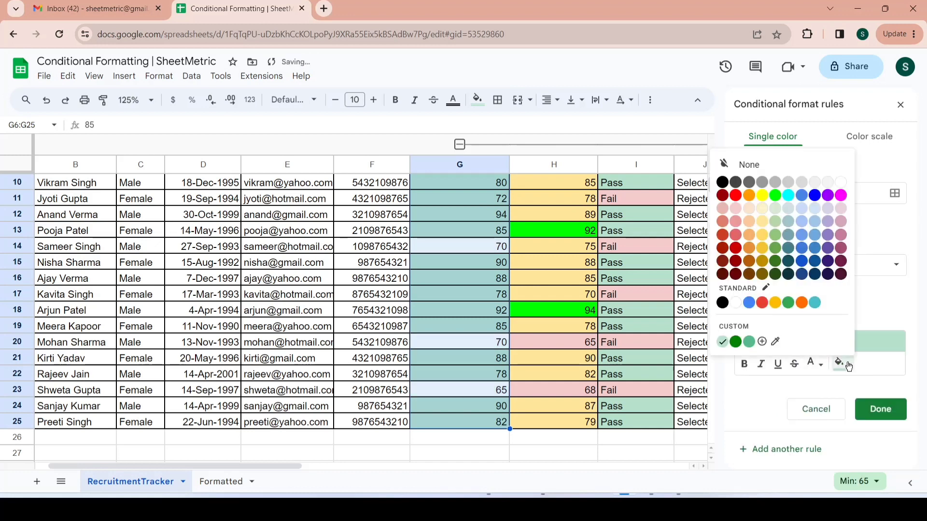
pyautogui.click(775, 196)
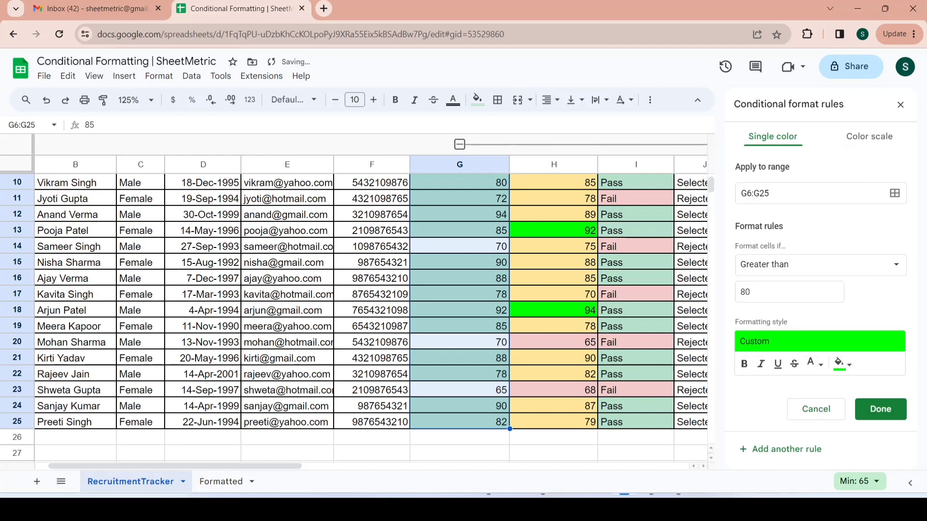
pyautogui.click(881, 409)
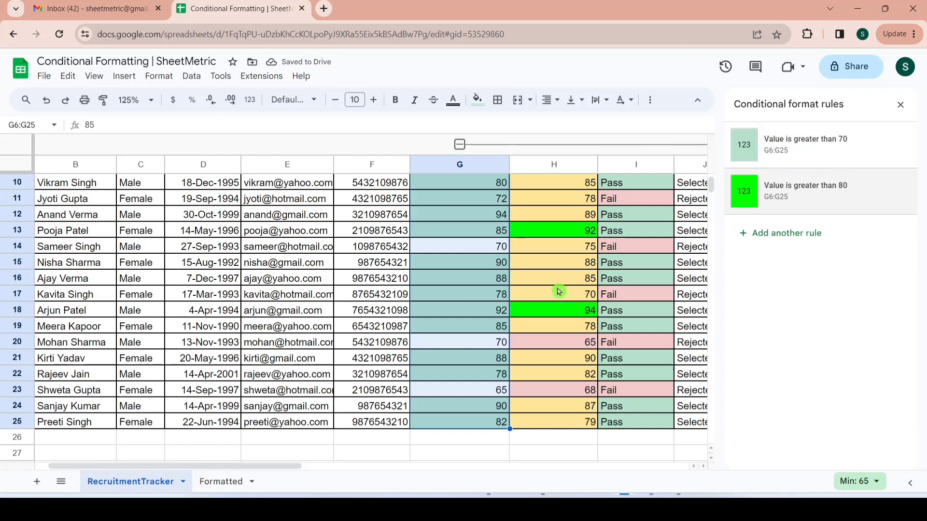
# Step: Move the greater than 80 rule above the greater than 70 rule so it takes priority in G6:G25
pyautogui.click(477, 263)
pyautogui.press('Up')
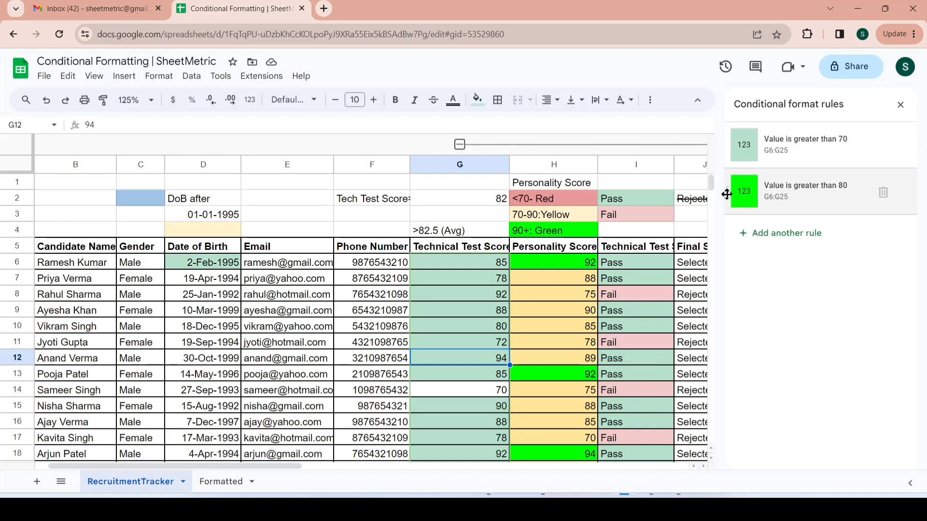
pyautogui.moveTo(726, 193); pyautogui.dragTo(727, 141)
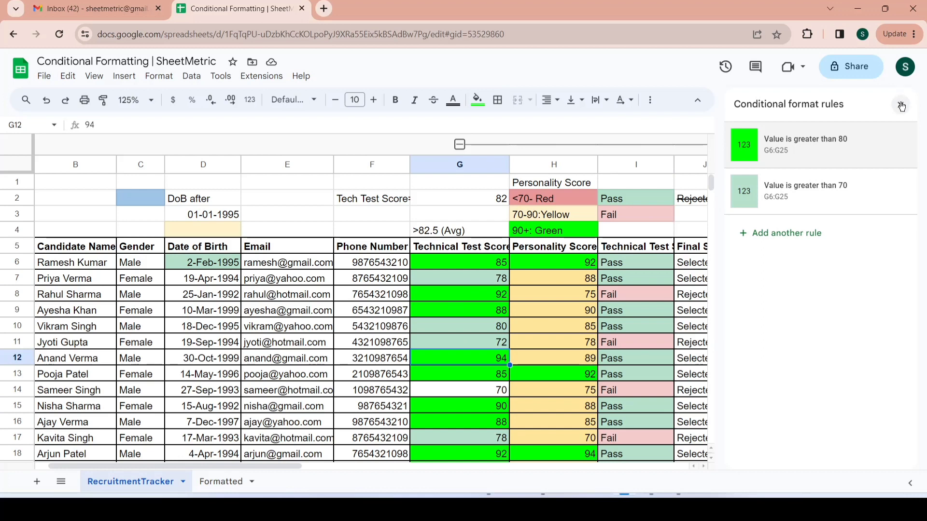
# Step: Delete both the greater than 80 and greater than 70 rules from G6:G25
pyautogui.click(884, 146)
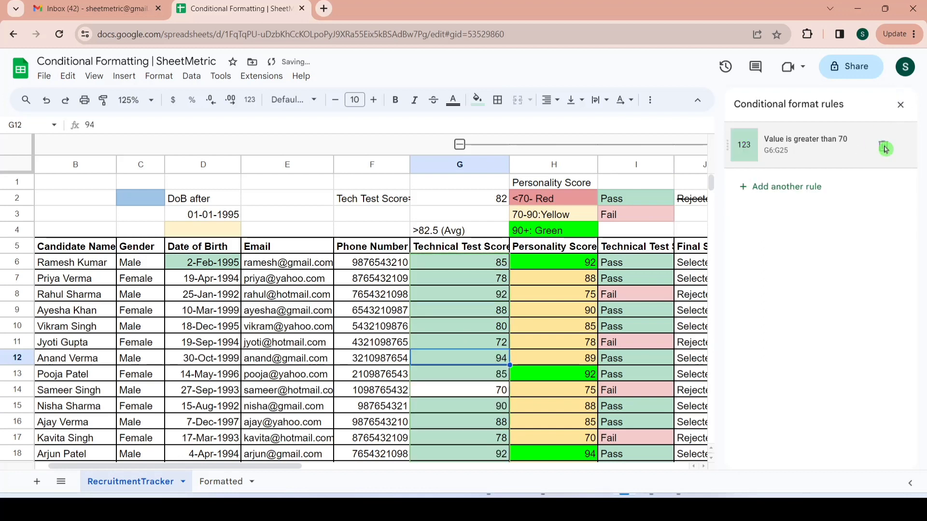
pyautogui.click(884, 147)
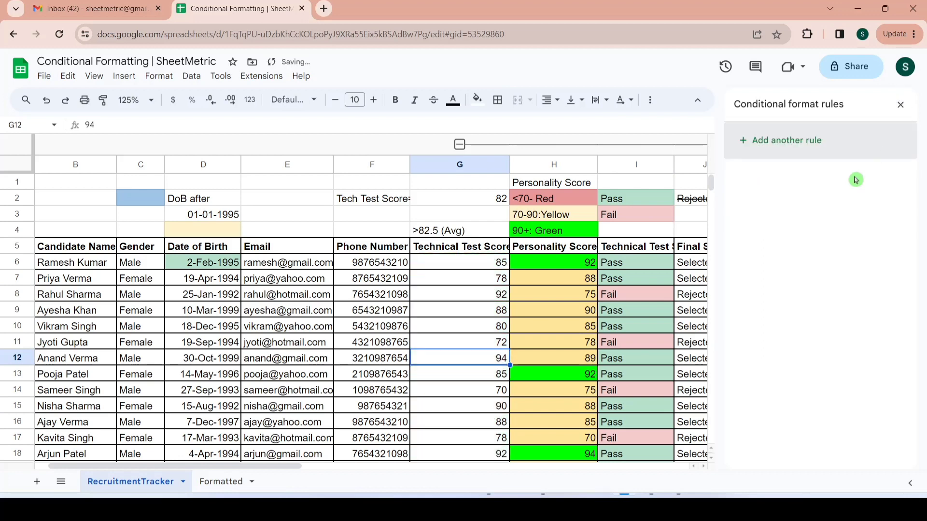
# Step: Add a conditional formatting rule to G6:G25 that gives values greater than 82.5 the default green style
pyautogui.click(458, 262)
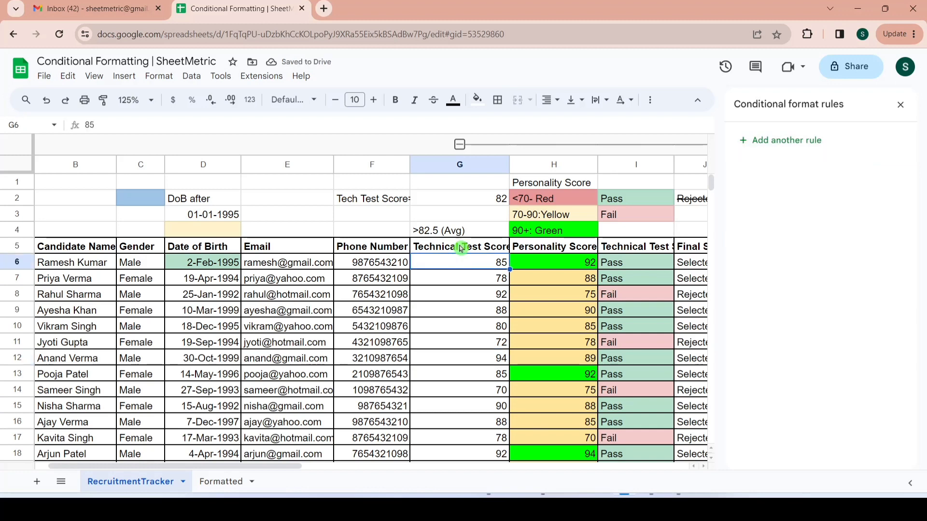
pyautogui.click(483, 202)
pyautogui.click(468, 263)
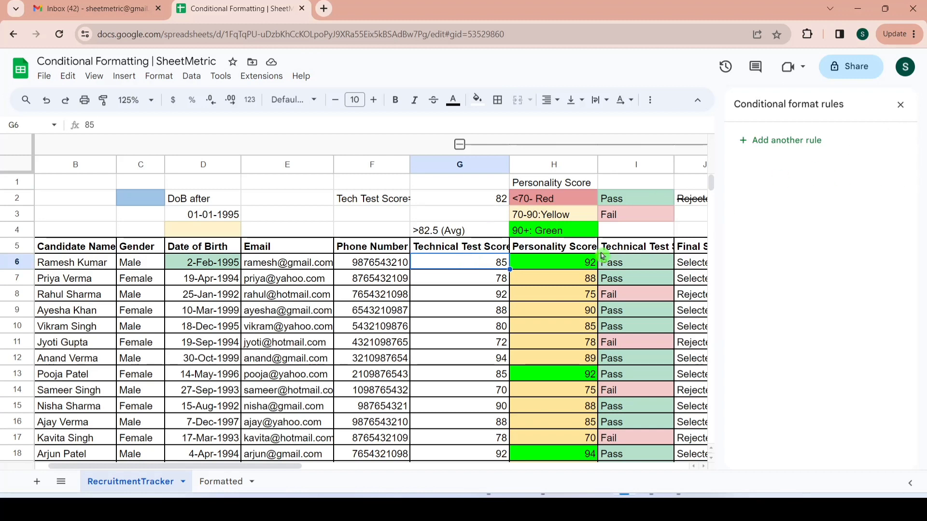
pyautogui.click(792, 141)
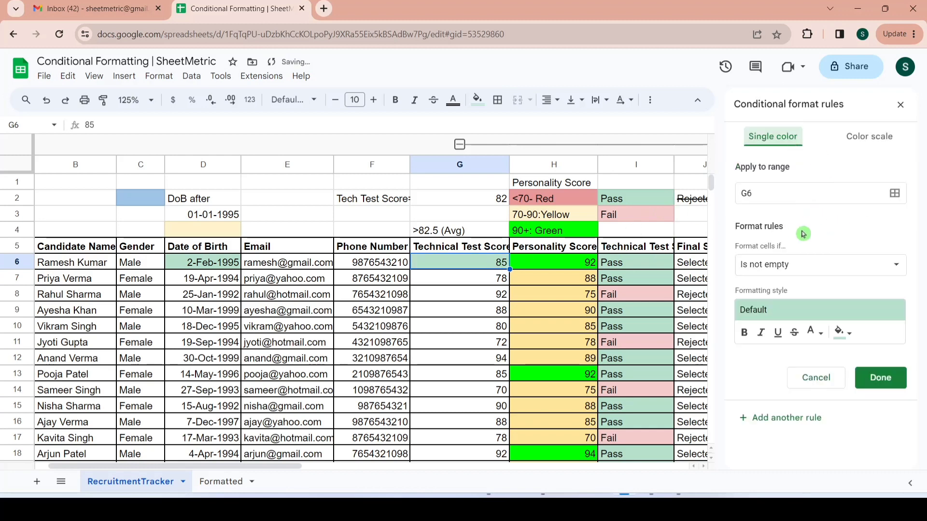
pyautogui.click(773, 193)
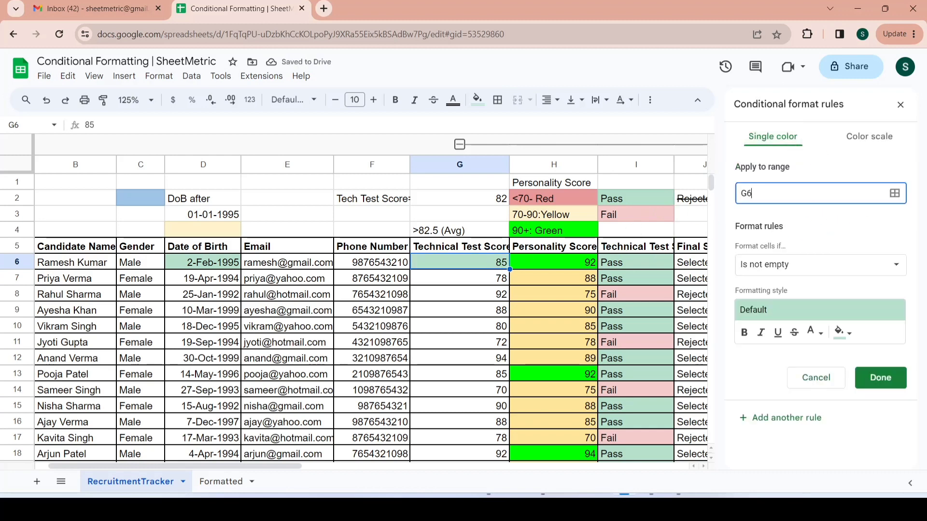
pyautogui.write(':G25')
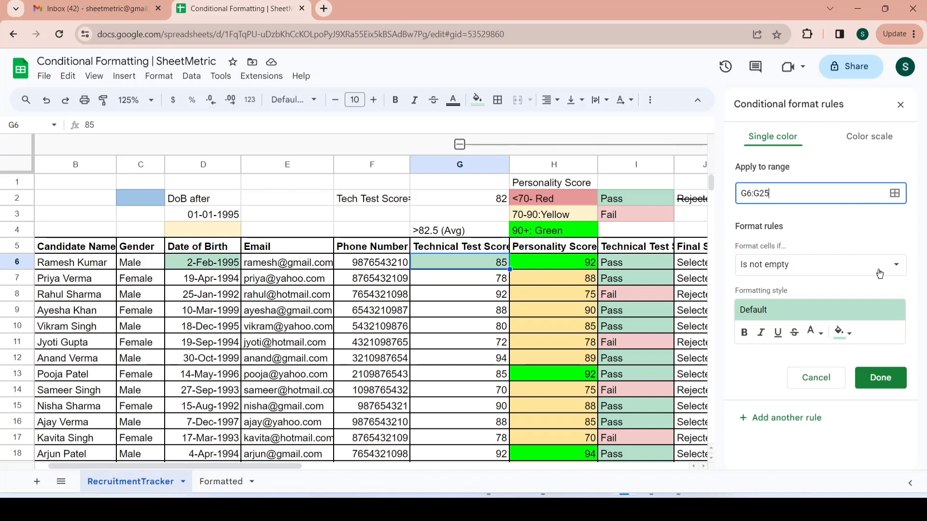
pyautogui.click(900, 272)
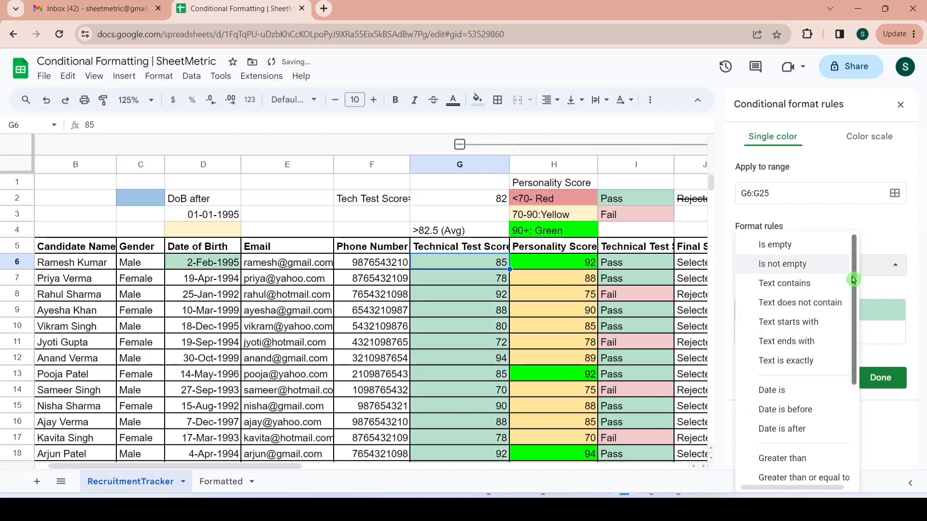
pyautogui.moveTo(857, 283); pyautogui.dragTo(848, 379)
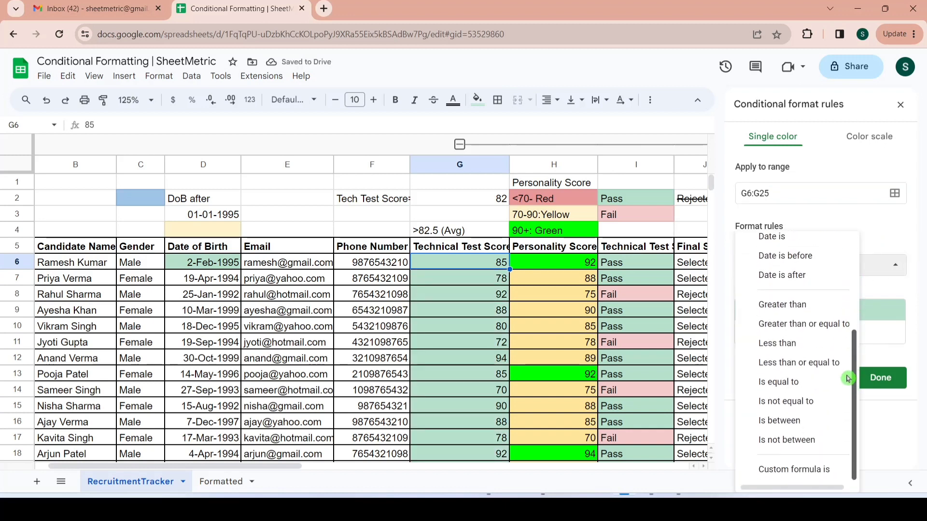
pyautogui.click(802, 305)
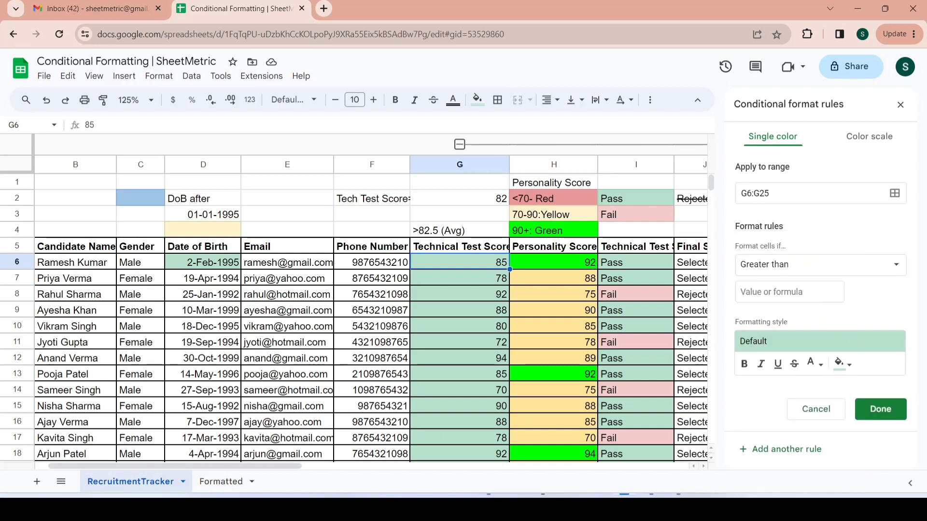
pyautogui.click(789, 292)
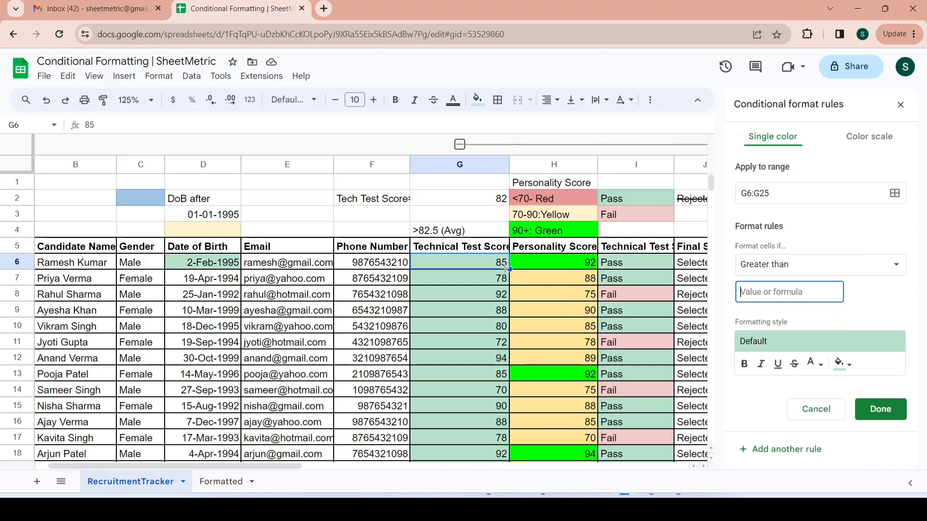
pyautogui.write('82.5')
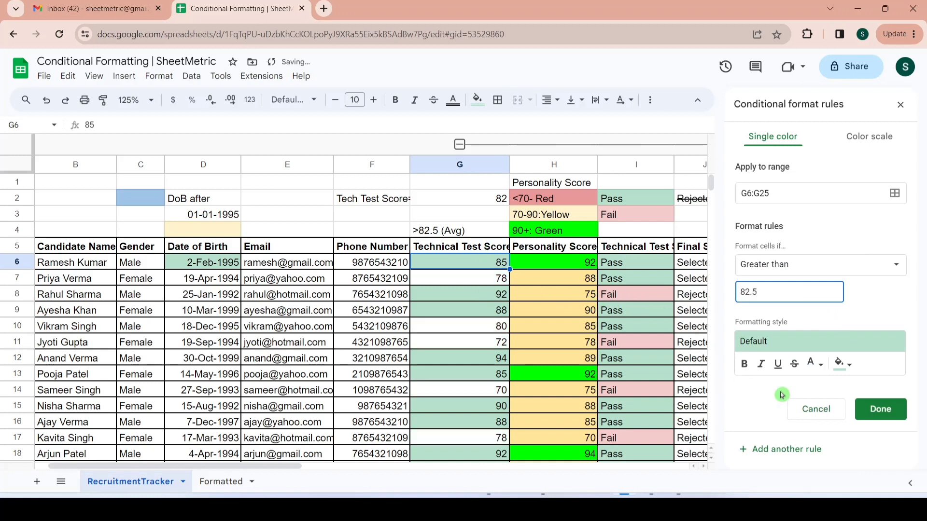
pyautogui.click(883, 416)
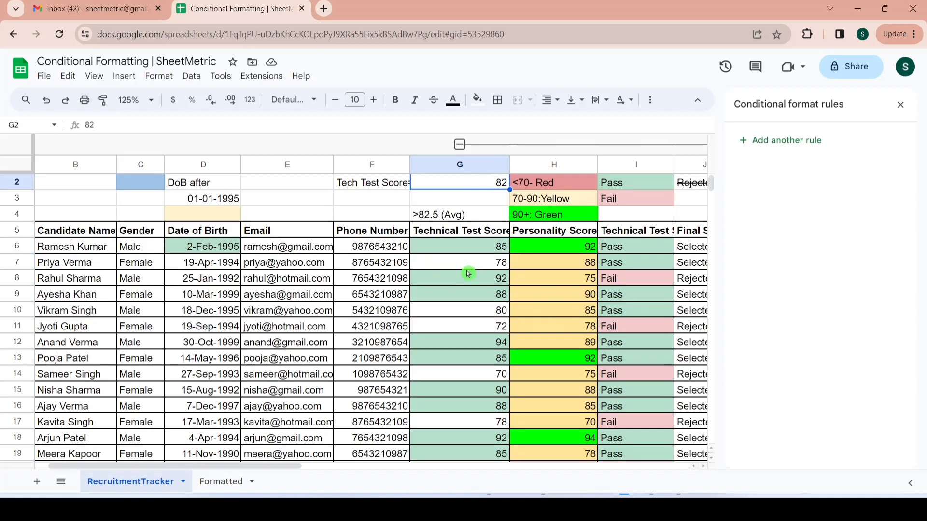
# Step: Calculate the average of the technical test scores in G3 with =AVERAGE(G6:G25)
pyautogui.press('Down')
pyautogui.write('=A')
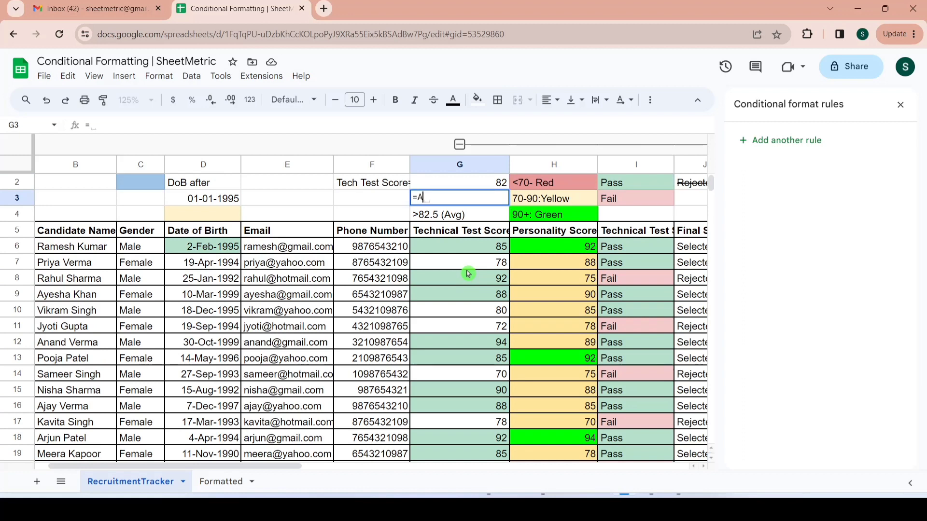
pyautogui.write('ver')
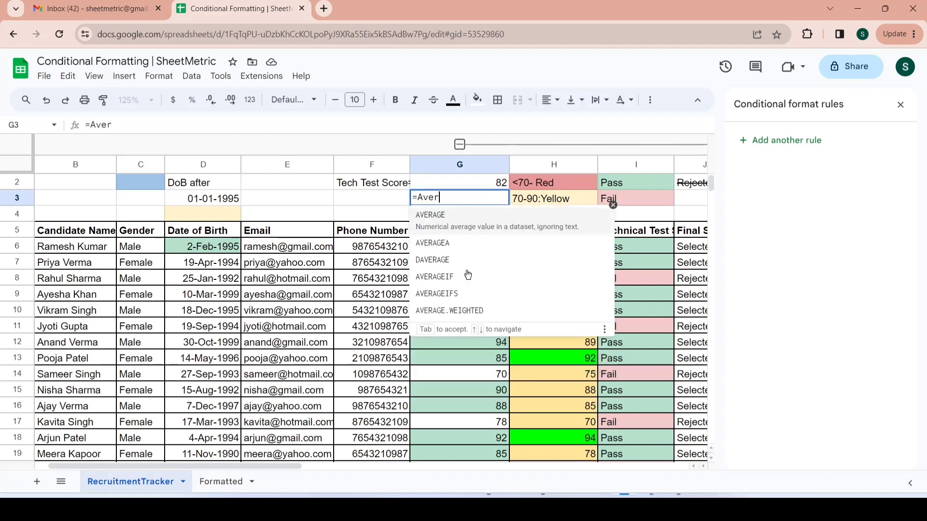
pyautogui.click(460, 225)
pyautogui.click(446, 252)
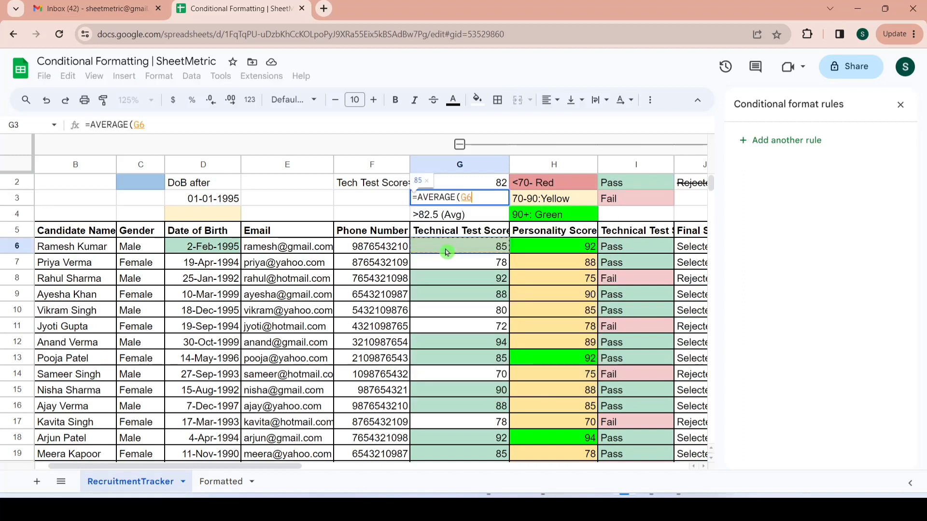
pyautogui.hotkey('ctrl', 'shift', 'Down')
pyautogui.write(')')
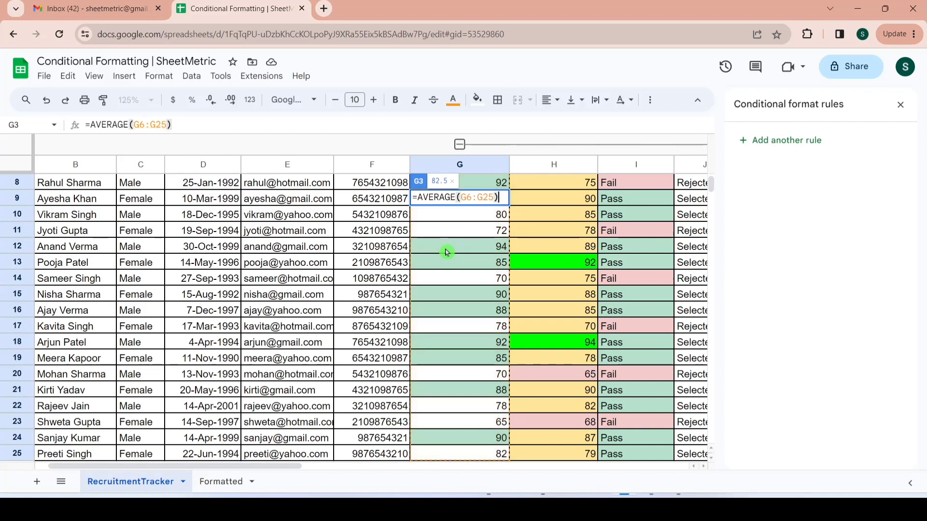
pyautogui.press('Return')
pyautogui.scroll(1, 447, 251)
pyautogui.press('Up')
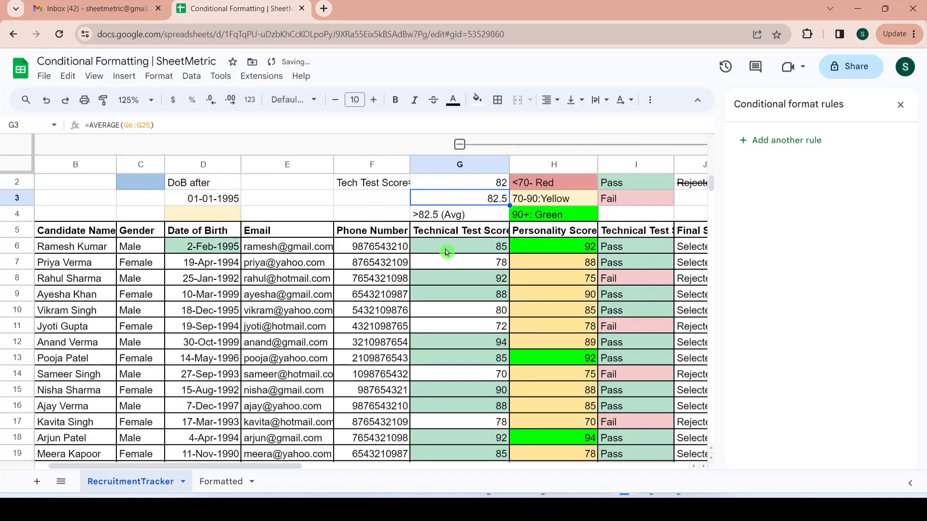
# Step: Replace the contents of G2, beside the Tech Test Score label, with a ">" sign
pyautogui.click(477, 183)
pyautogui.write('>')
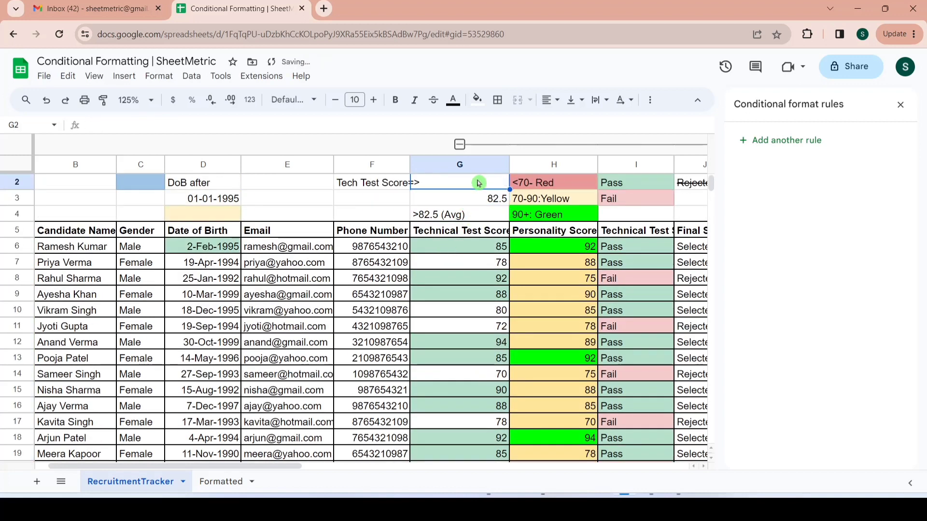
pyautogui.click(496, 198)
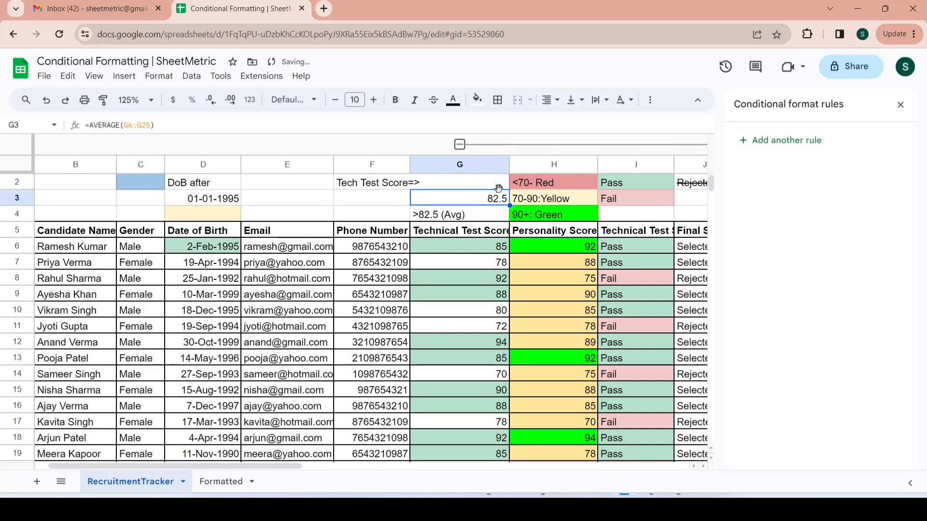
# Step: Change the G6:G25 greater than rule to compare against =G3 instead of a fixed number, and save it
pyautogui.click(497, 248)
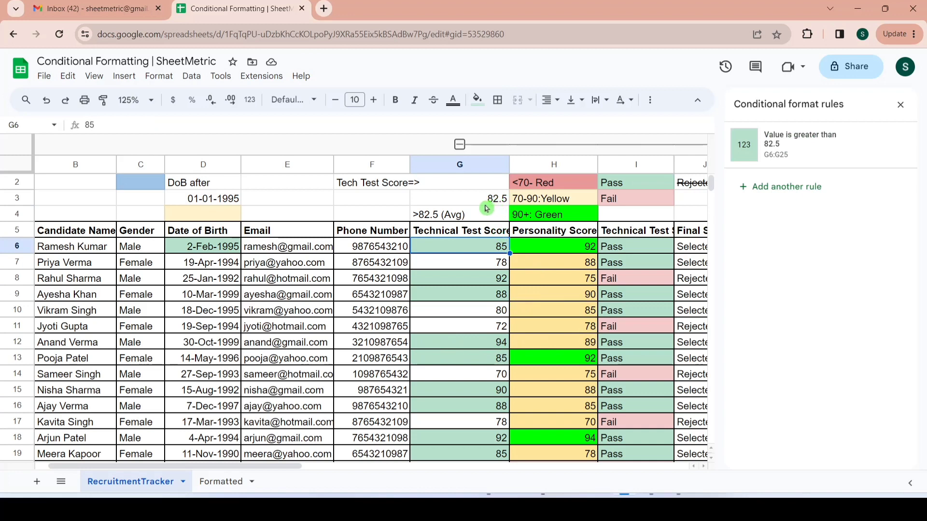
pyautogui.click(485, 281)
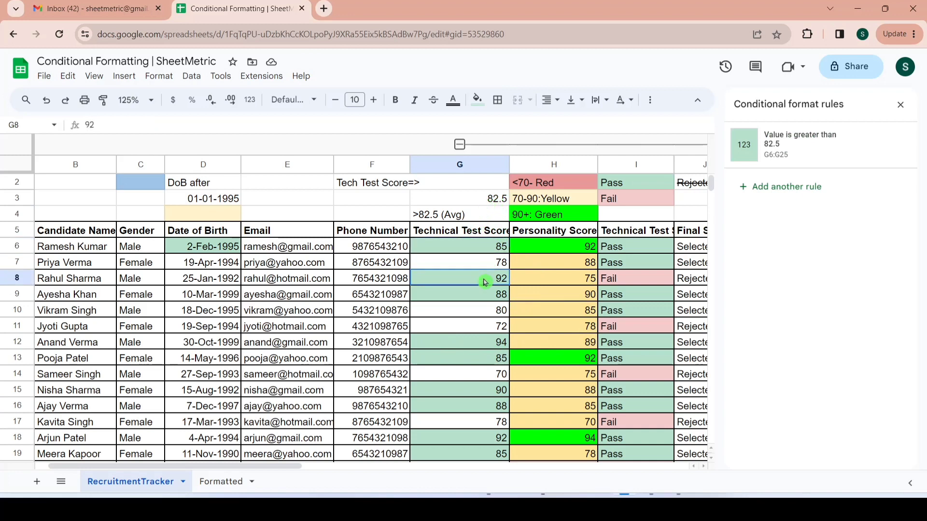
pyautogui.click(492, 201)
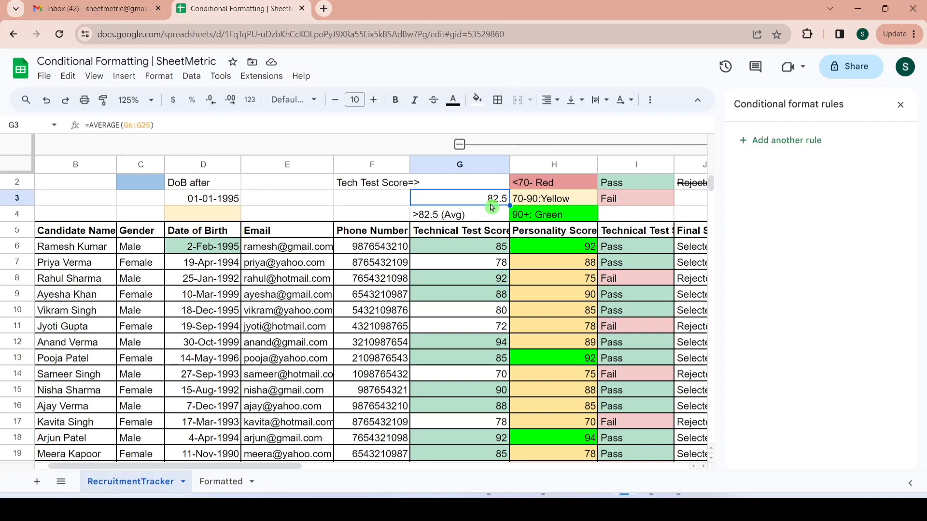
pyautogui.click(477, 299)
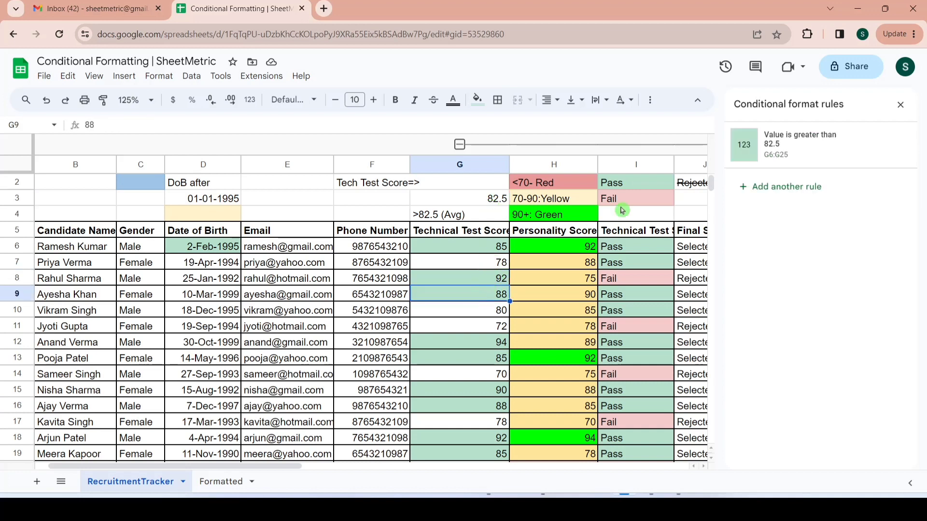
pyautogui.click(788, 156)
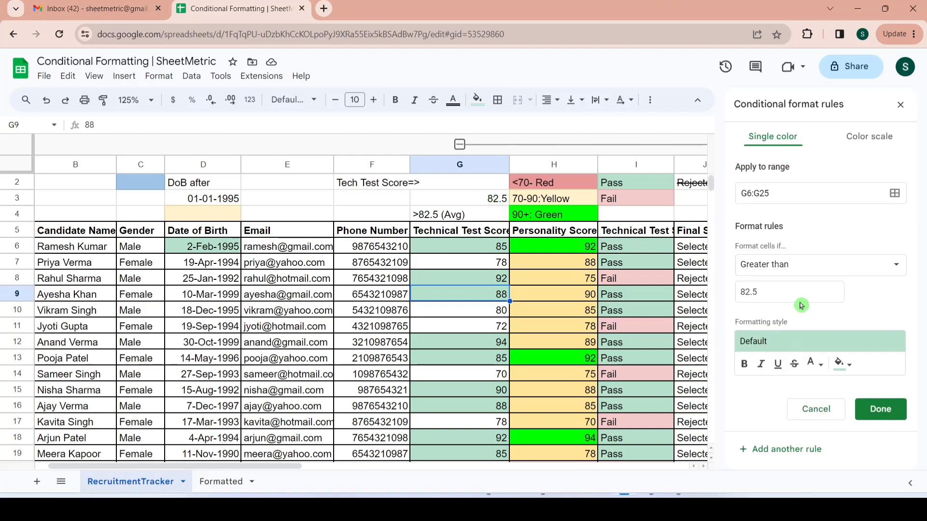
pyautogui.click(757, 292)
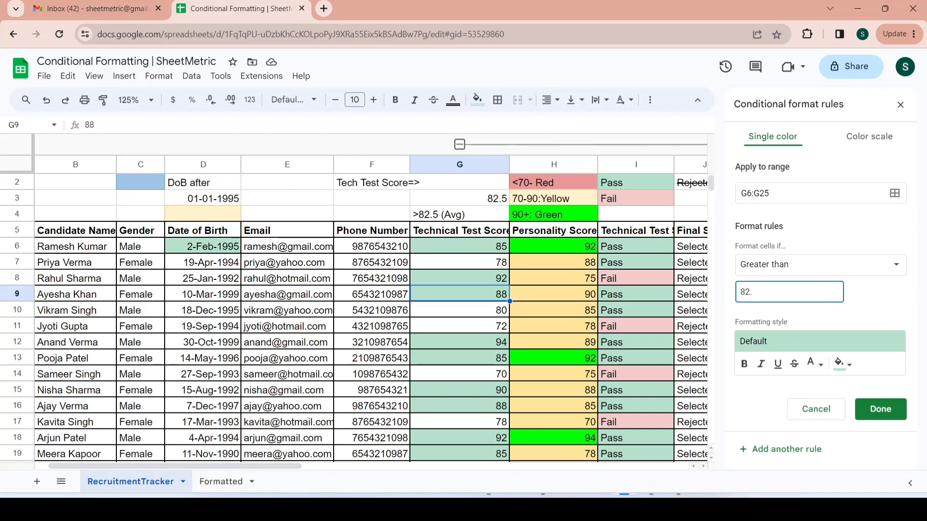
pyautogui.press('BackSpace')
pyautogui.write('G')
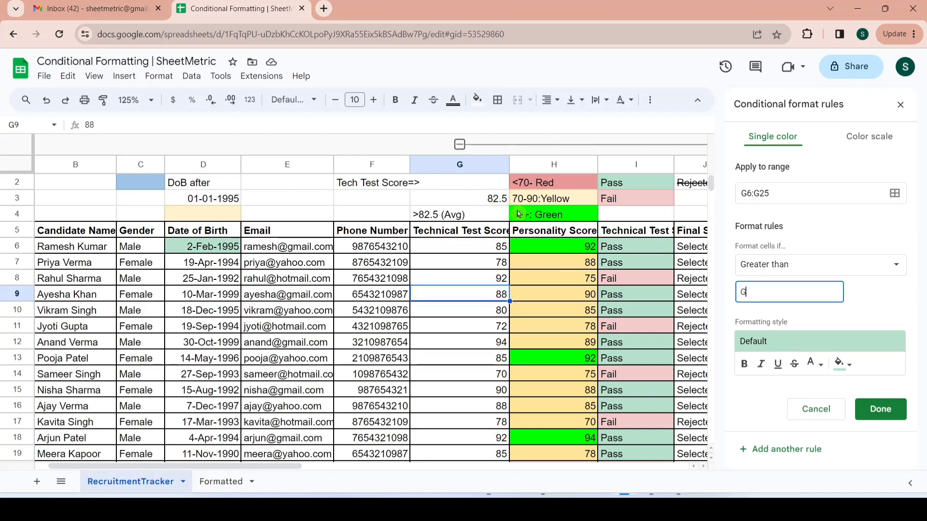
pyautogui.write('3')
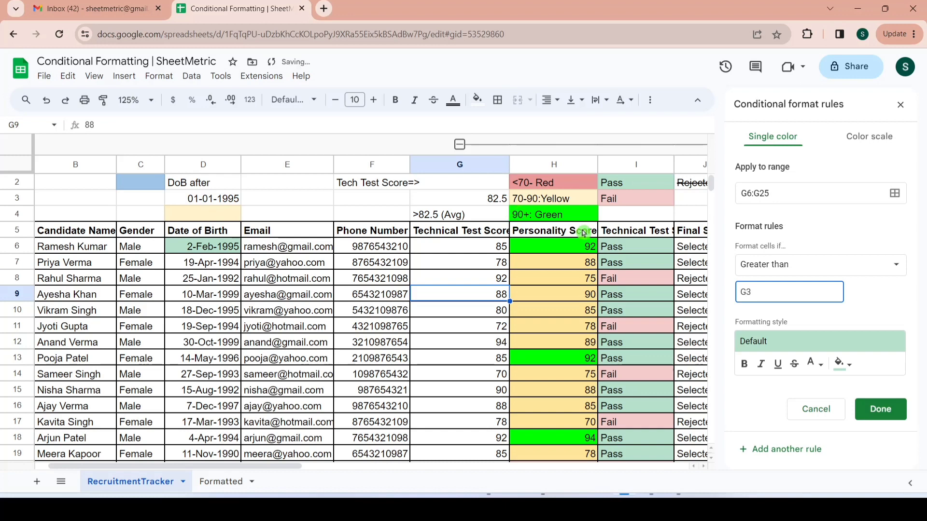
pyautogui.click(695, 264)
pyautogui.click(741, 292)
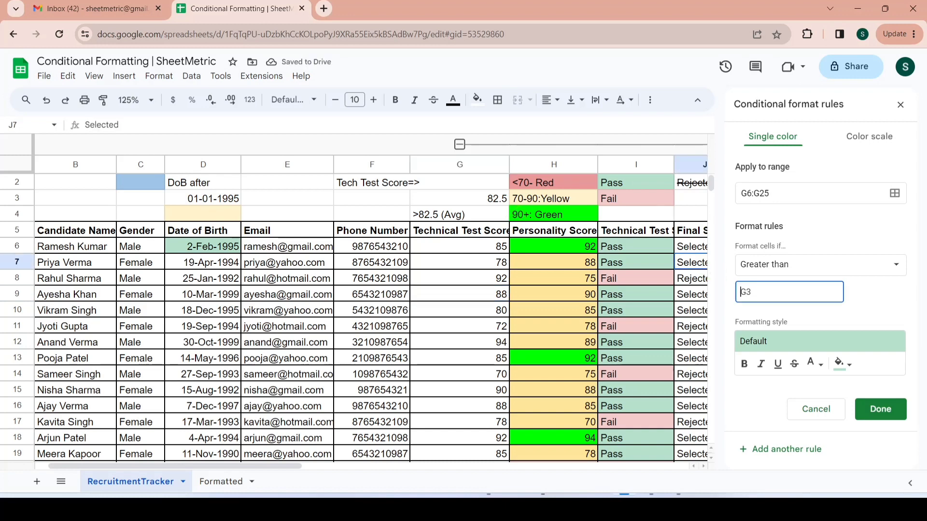
pyautogui.write('=')
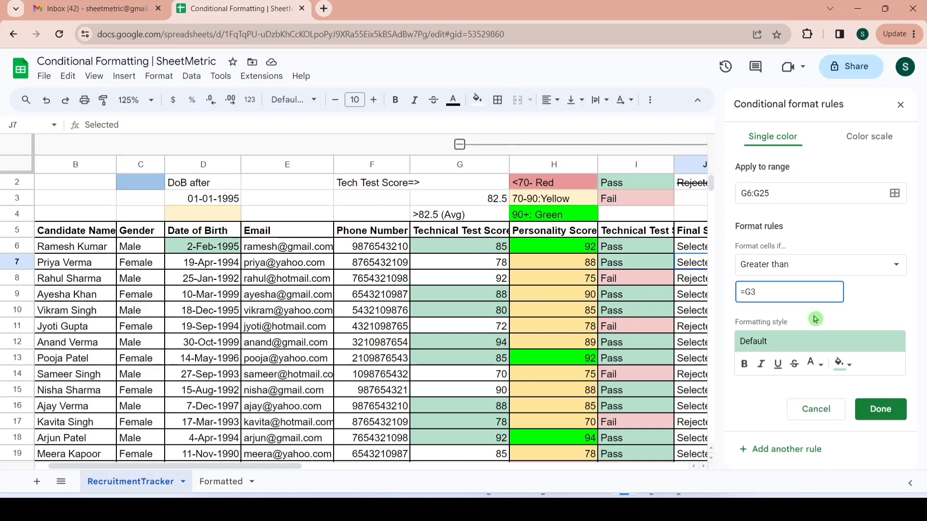
pyautogui.click(881, 412)
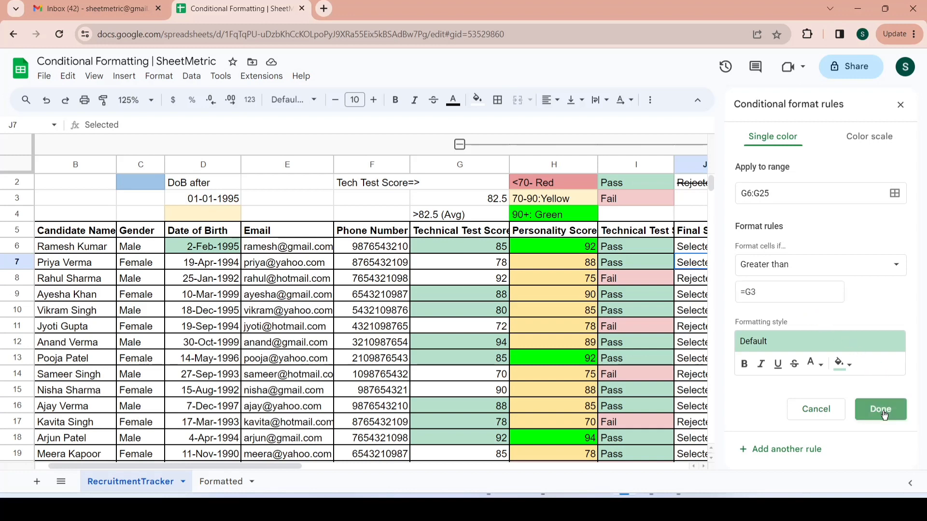
pyautogui.click(901, 104)
# Step: Enter the test formula =G6>G3 in L6 to compare the first technical score with the average
pyautogui.click(841, 246)
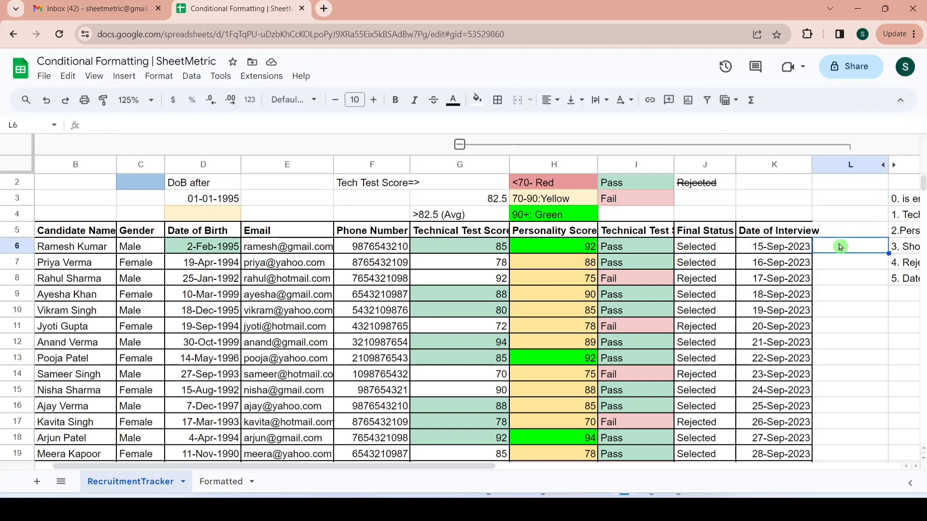
pyautogui.write('>')
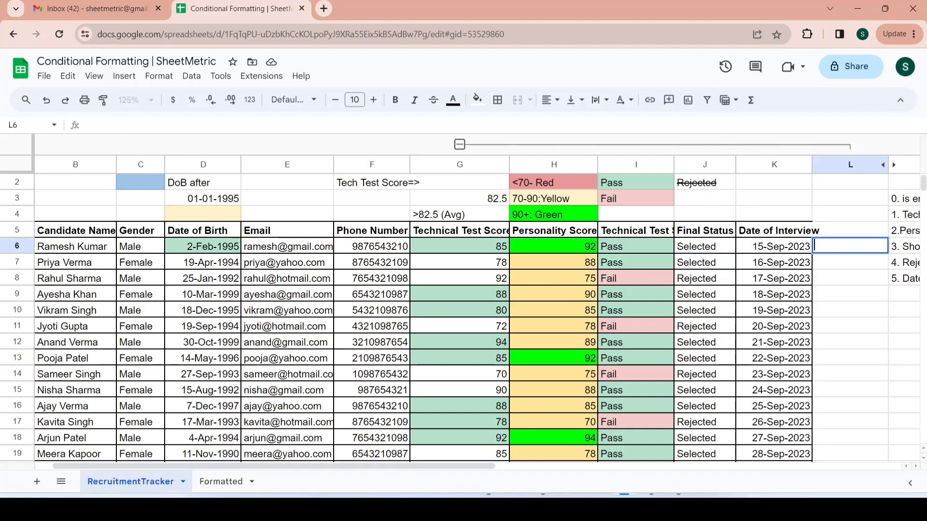
pyautogui.write('=')
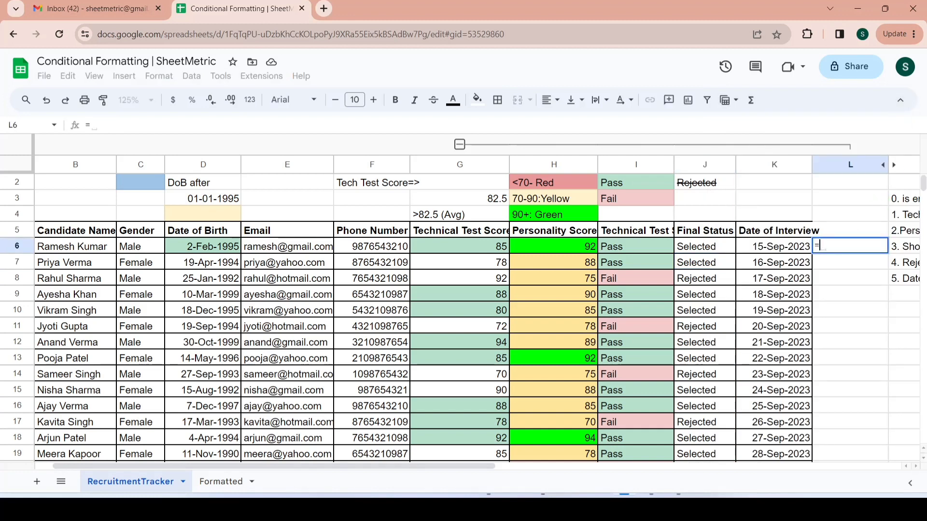
pyautogui.click(480, 246)
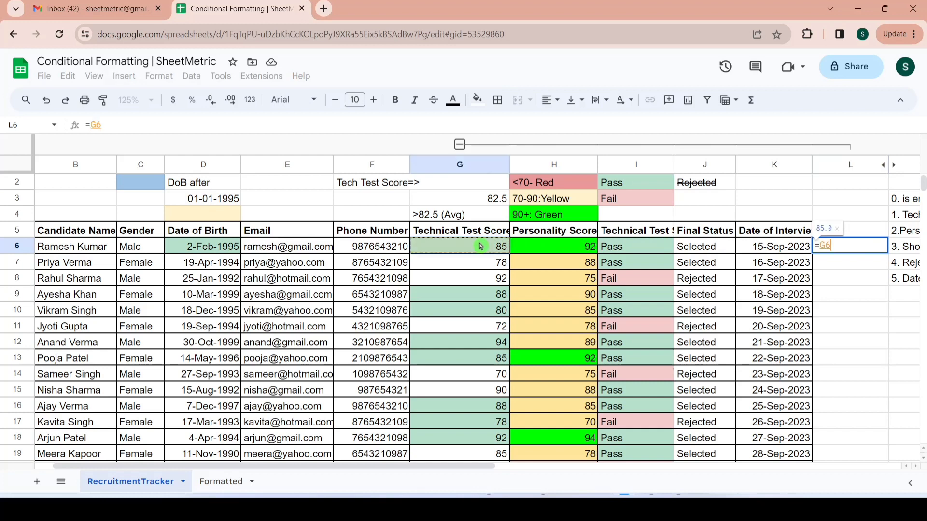
pyautogui.write('>')
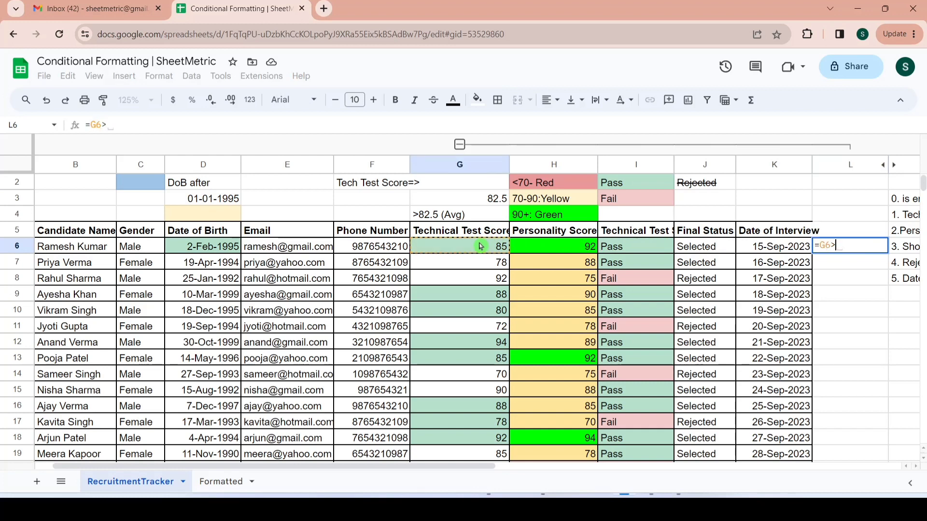
pyautogui.click(480, 203)
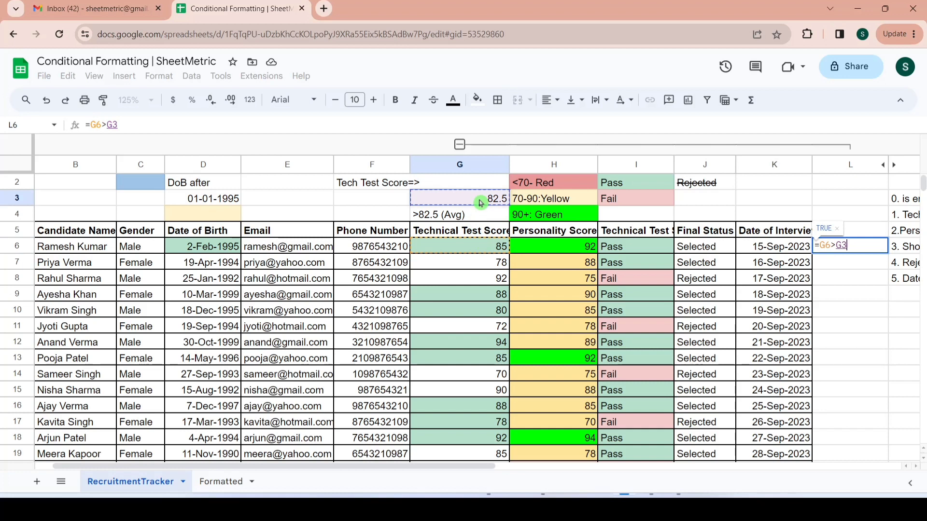
pyautogui.press('Return')
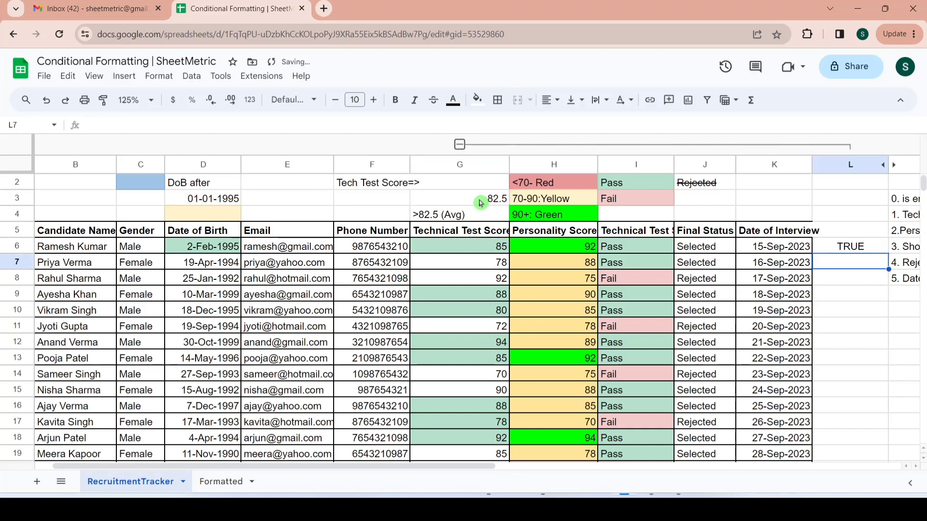
# Step: Fill the comparison formula from L6 down to L8
pyautogui.press('Up')
pyautogui.hotkey('shift', 'Down')
pyautogui.hotkey('shift', 'Down')
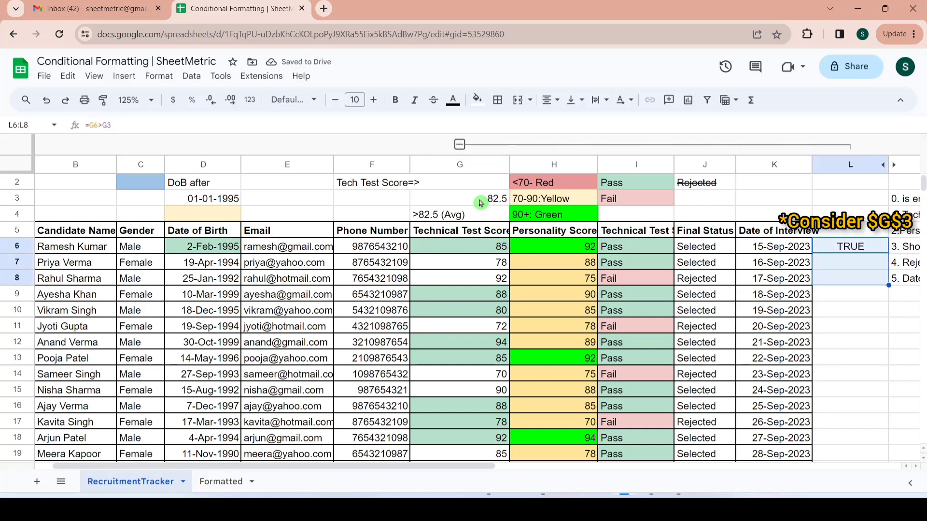
pyautogui.hotkey('ctrl', 'd')
pyautogui.press('Down')
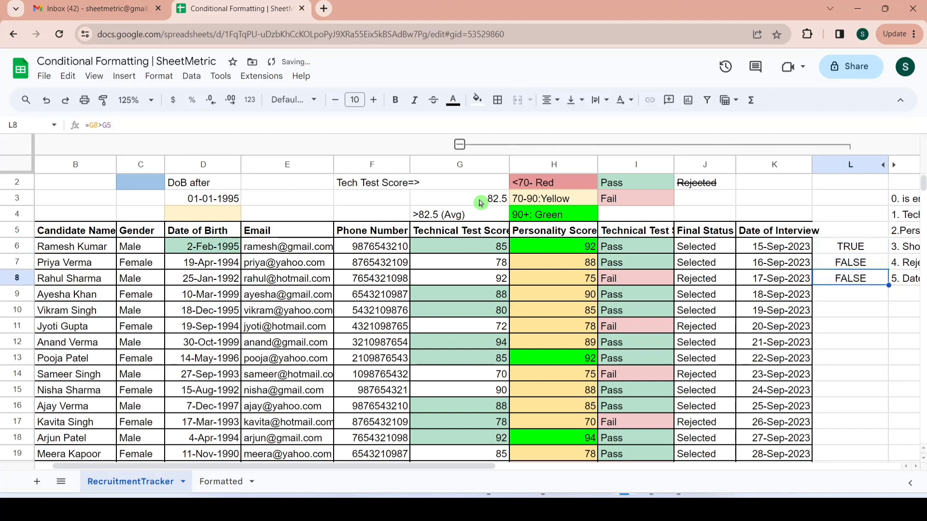
# Step: Compare the formula results in L6:L8 with the highlighting of the technical scores in G6:G8
pyautogui.press('Up')
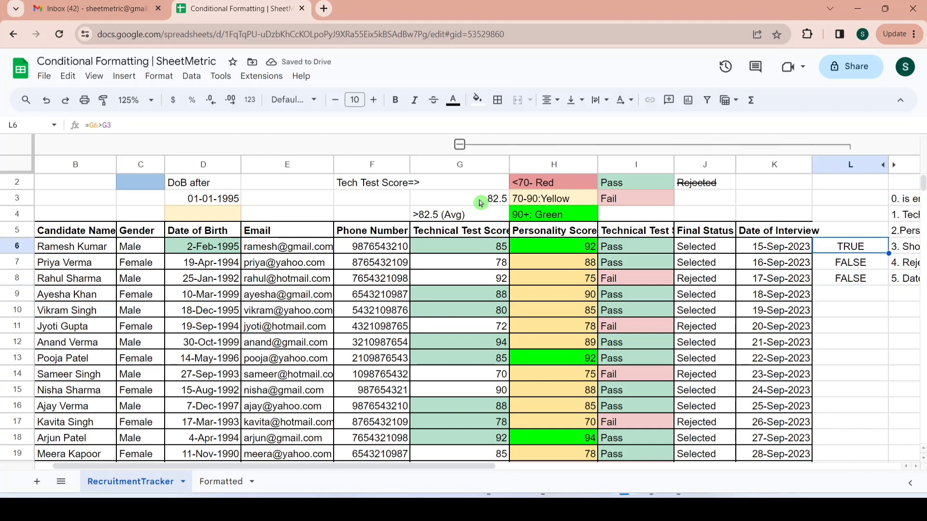
pyautogui.press('Left')
pyautogui.press('Left')
pyautogui.press('Left')
pyautogui.press('Left')
pyautogui.press('Left')
pyautogui.press('Down')
pyautogui.press('Down')
pyautogui.press('Down')
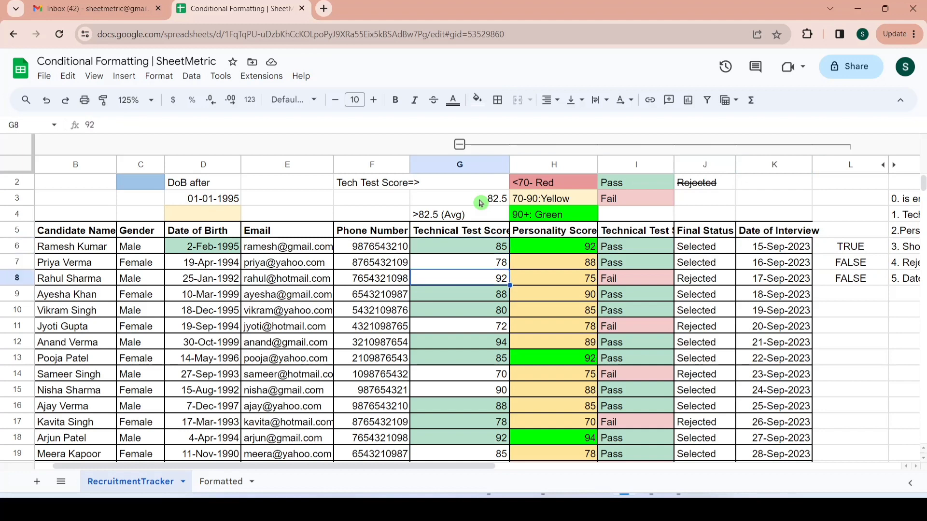
pyautogui.press('Up')
pyautogui.press('Up')
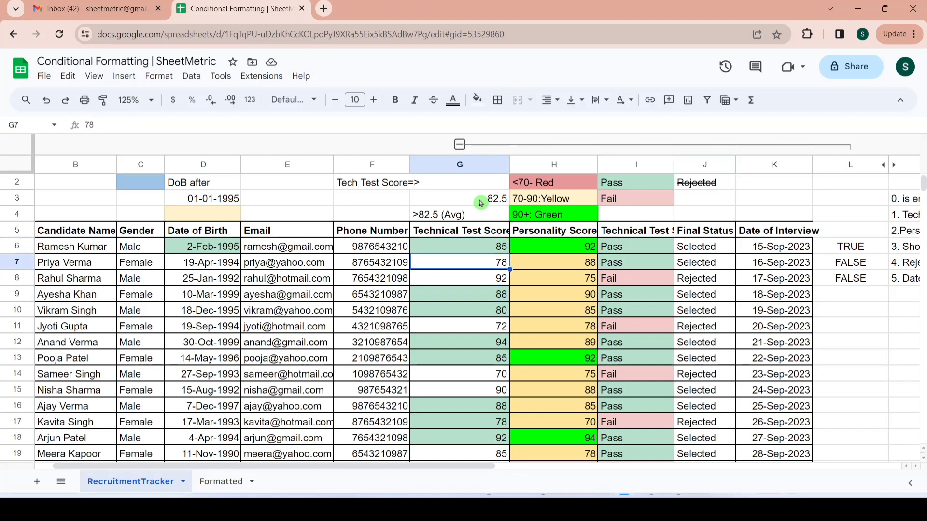
pyautogui.press('Up')
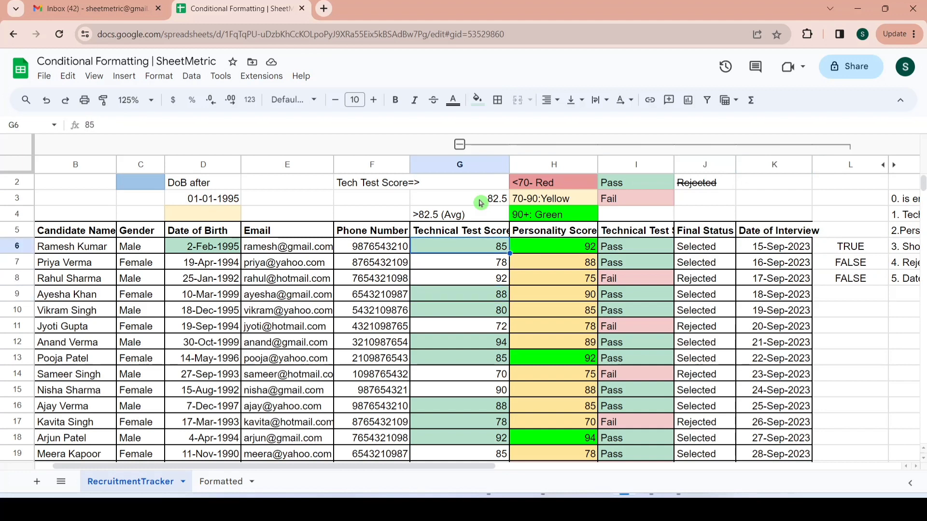
pyautogui.click(868, 251)
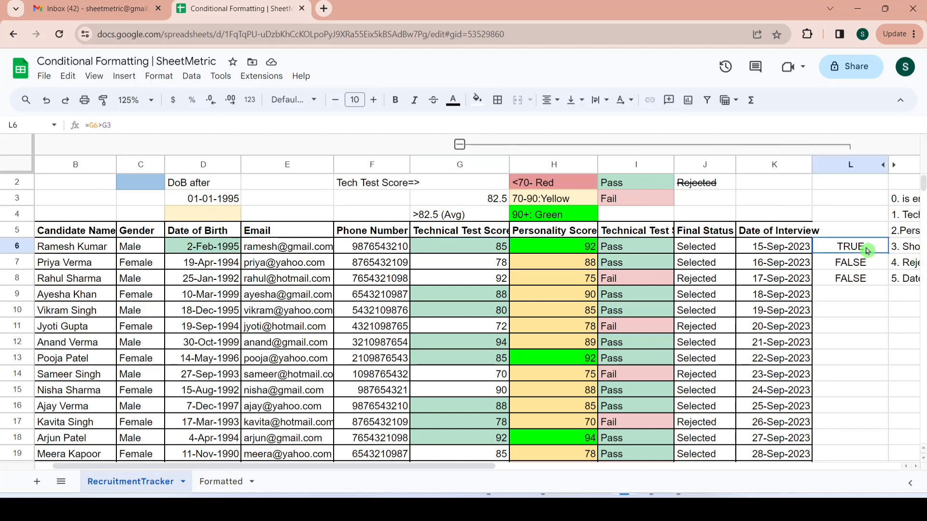
# Step: Start a new conditional formatting rule for the dates of birth in D6:D25
pyautogui.scroll(1, 216, 269)
pyautogui.click(216, 268)
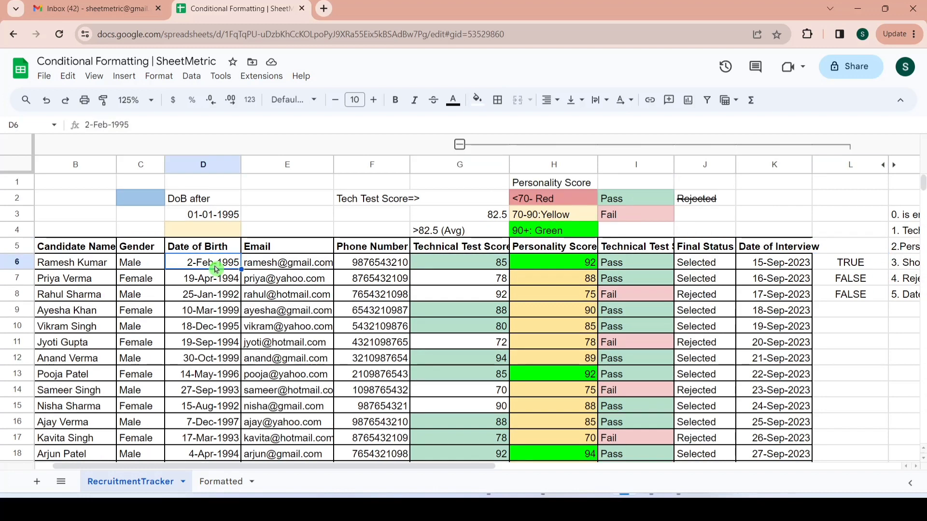
pyautogui.hotkey('shift', 'Down')
pyautogui.hotkey('shift', 'Down')
pyautogui.hotkey('shift', 'Down')
pyautogui.hotkey('shift', 'Down')
pyautogui.hotkey('shift', 'Down')
pyautogui.hotkey('shift', 'Down')
pyautogui.hotkey('shift', 'Down')
pyautogui.hotkey('shift', 'Down')
pyautogui.hotkey('shift', 'Down')
pyautogui.hotkey('shift', 'Down')
pyautogui.hotkey('shift', 'Down')
pyautogui.hotkey('shift', 'Down')
pyautogui.hotkey('shift', 'Down')
pyautogui.hotkey('shift', 'Down')
pyautogui.hotkey('shift', 'Down')
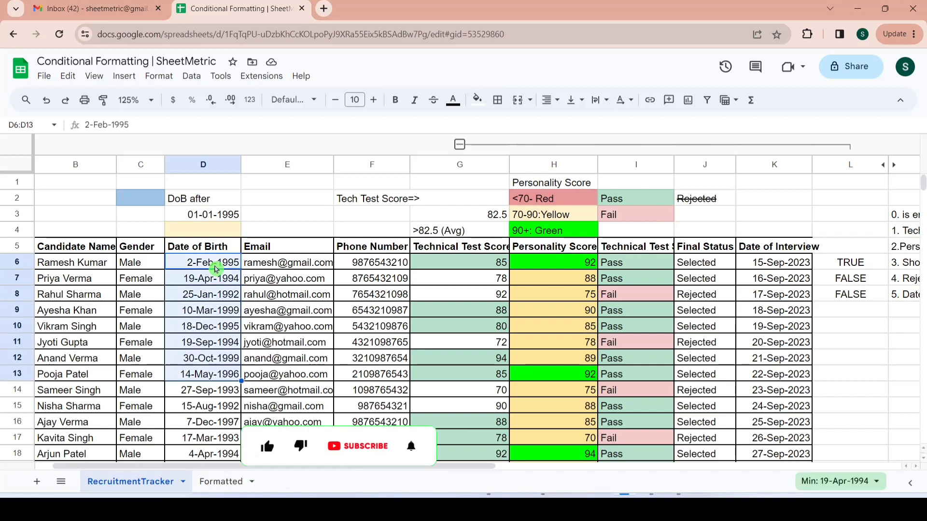
pyautogui.hotkey('shift', 'Down')
pyautogui.hotkey('shift', 'Down')
pyautogui.hotkey('shift', 'Down')
pyautogui.hotkey('shift', 'Down')
pyautogui.hotkey('shift', 'Down')
pyautogui.hotkey('shift', 'Down')
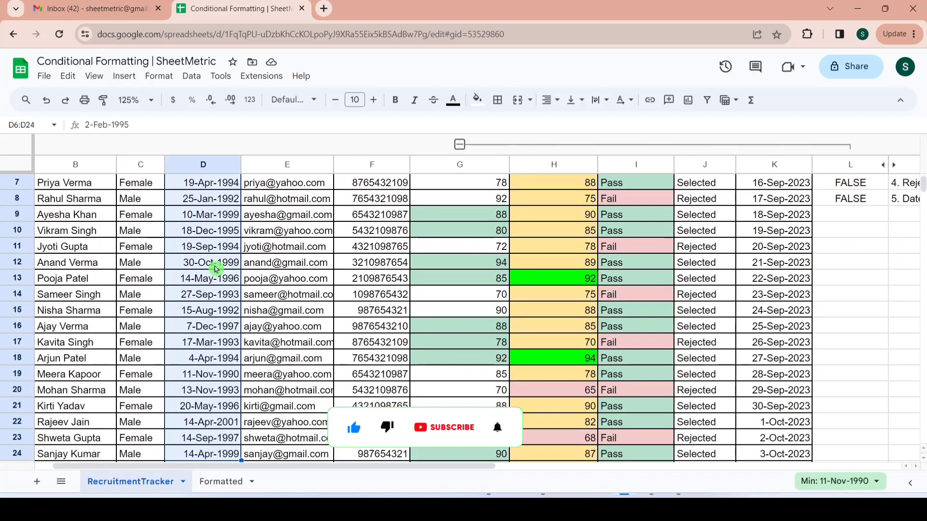
pyautogui.hotkey('shift', 'Up')
pyautogui.hotkey('shift', 'Up')
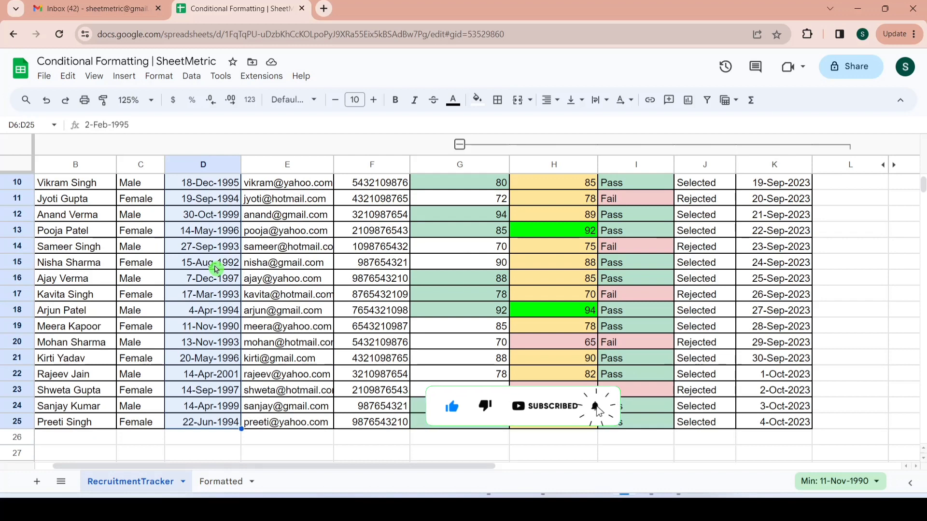
pyautogui.click(159, 76)
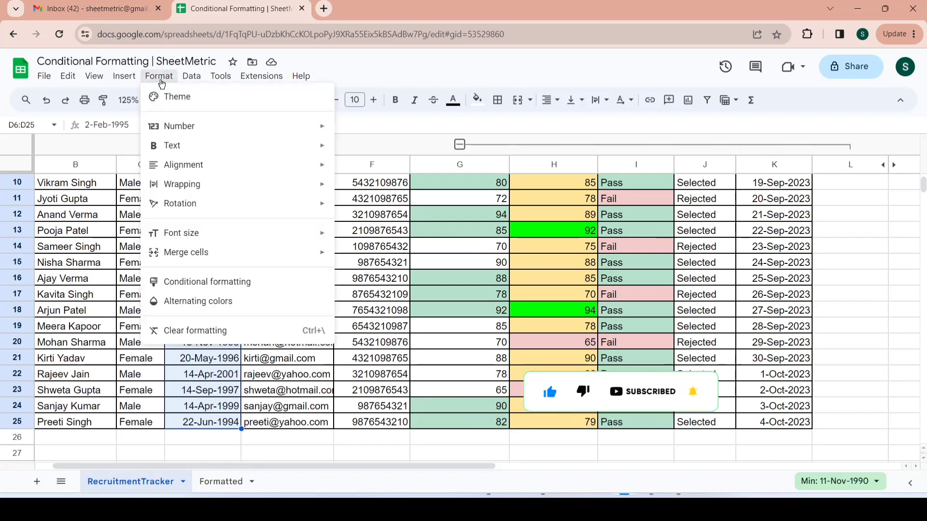
pyautogui.click(231, 282)
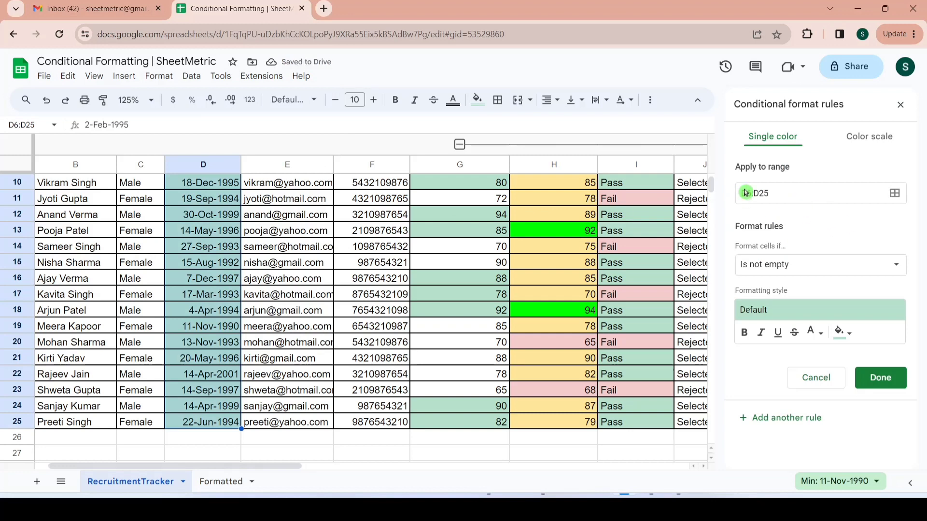
pyautogui.click(895, 195)
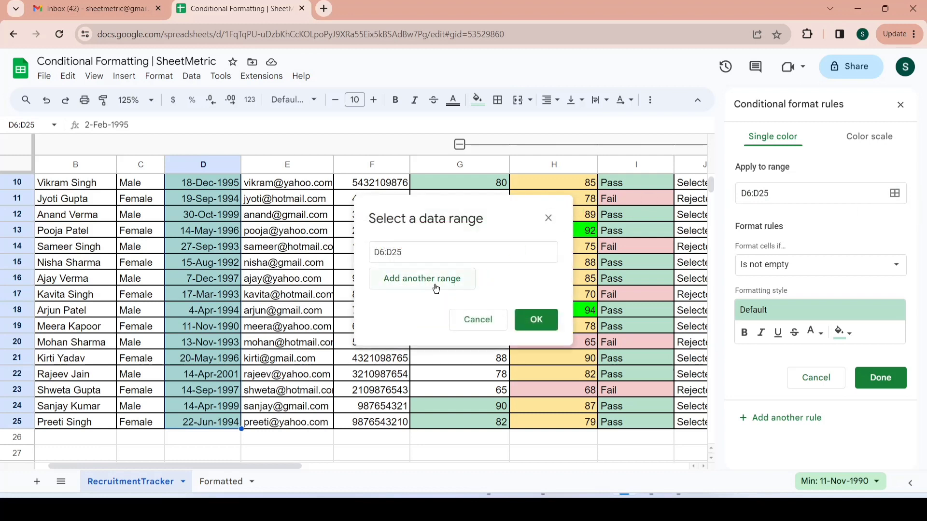
pyautogui.click(548, 218)
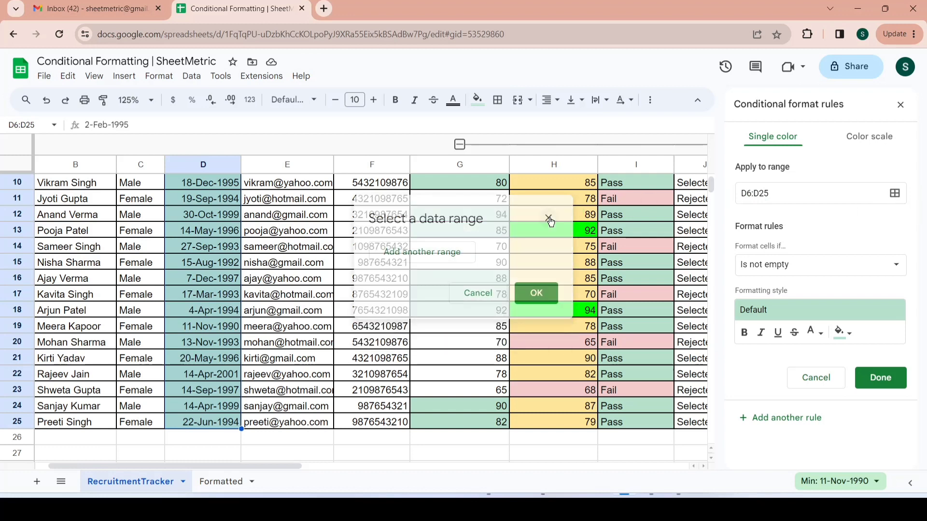
pyautogui.click(893, 266)
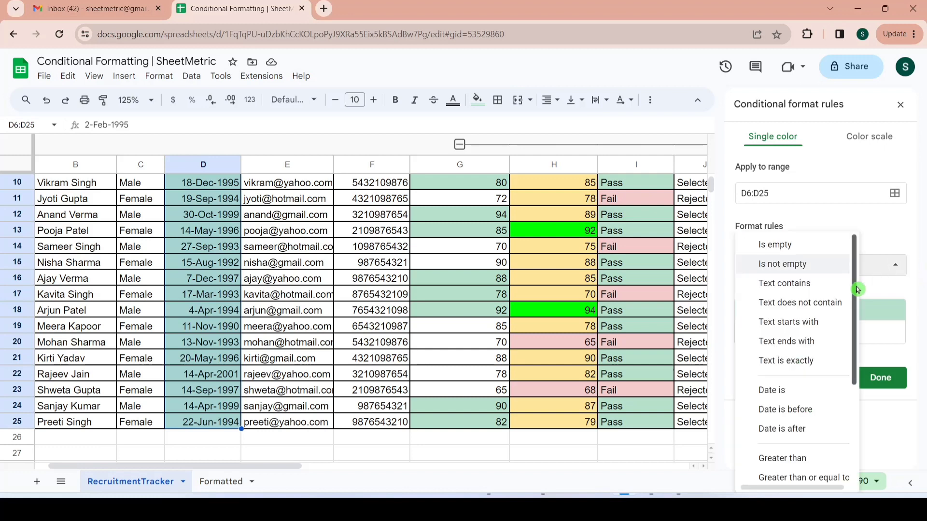
pyautogui.scroll(-2, 858, 325)
pyautogui.scroll(-3, 858, 326)
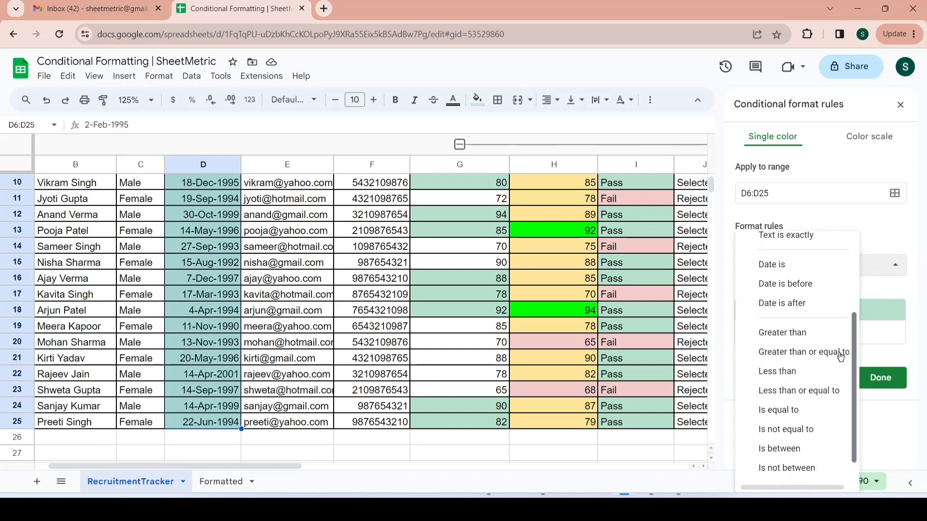
pyautogui.click(786, 333)
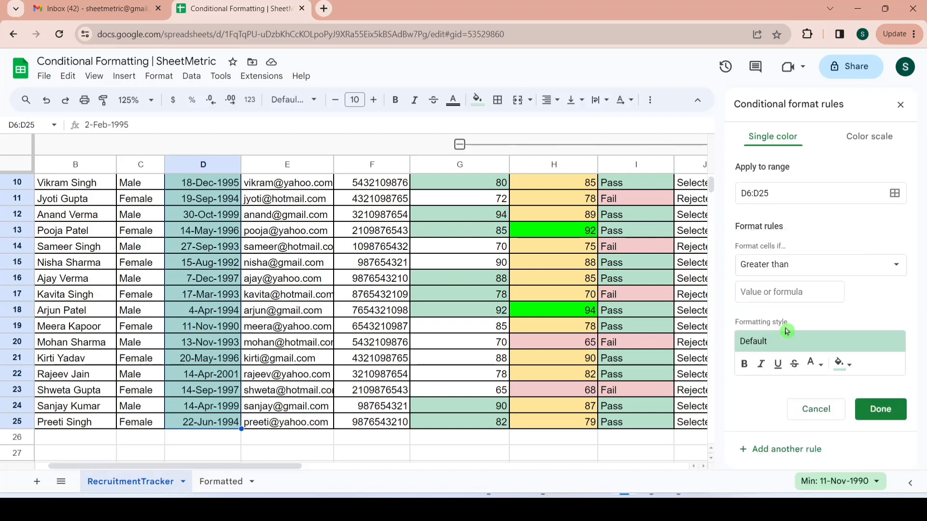
# Step: Set the D6:D25 rule to highlight dates after the exact date 01-01-1995 in the default style and save it
pyautogui.click(893, 266)
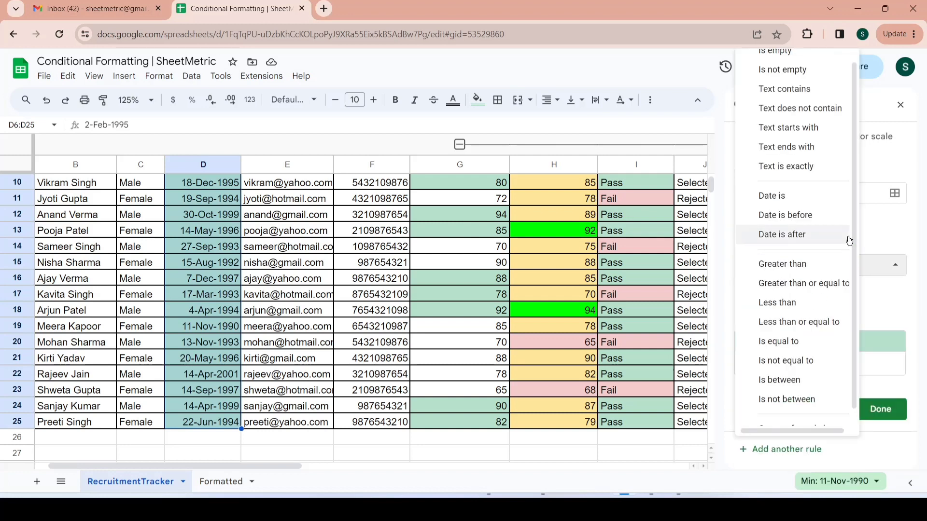
pyautogui.click(800, 240)
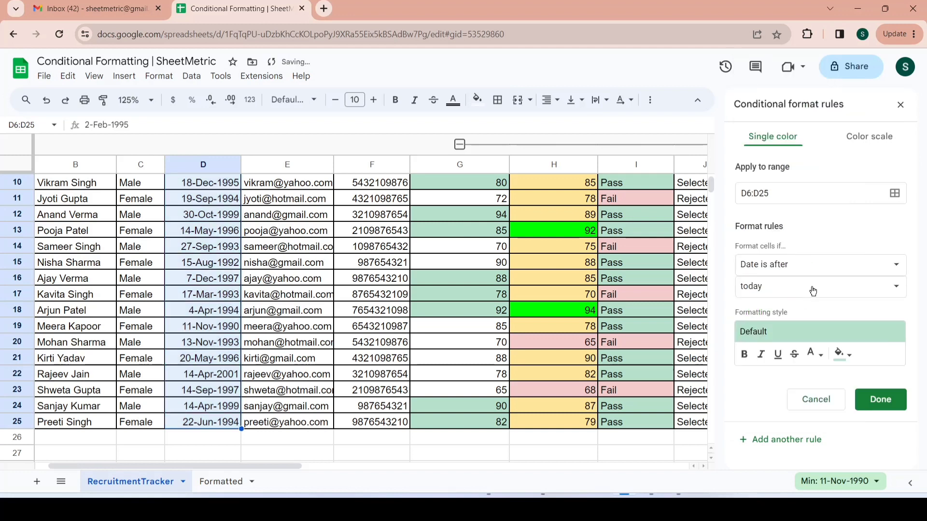
pyautogui.click(842, 288)
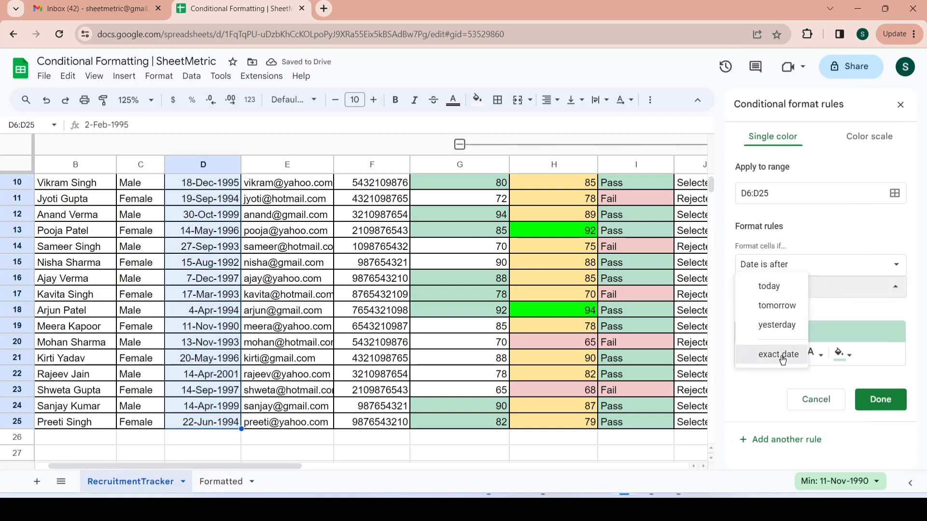
pyautogui.click(766, 355)
pyautogui.click(778, 314)
pyautogui.write('01-01-1995')
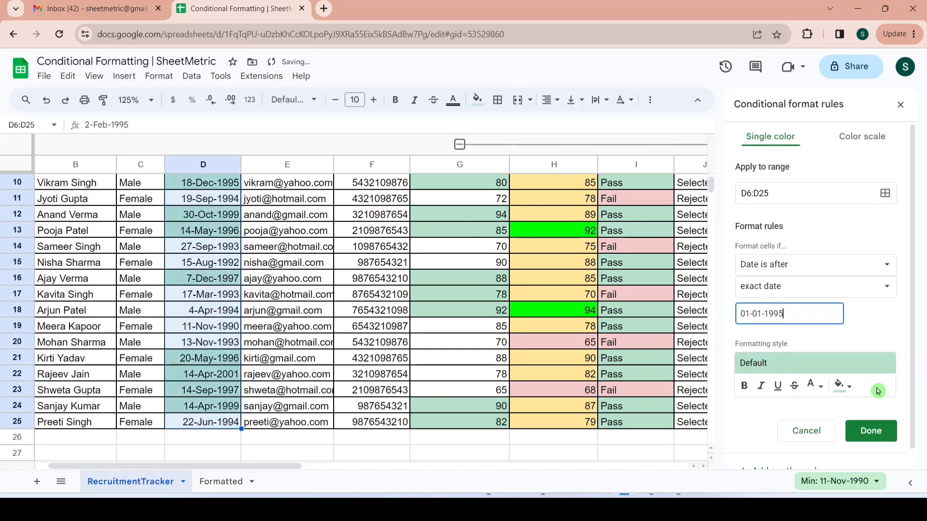
pyautogui.click(876, 433)
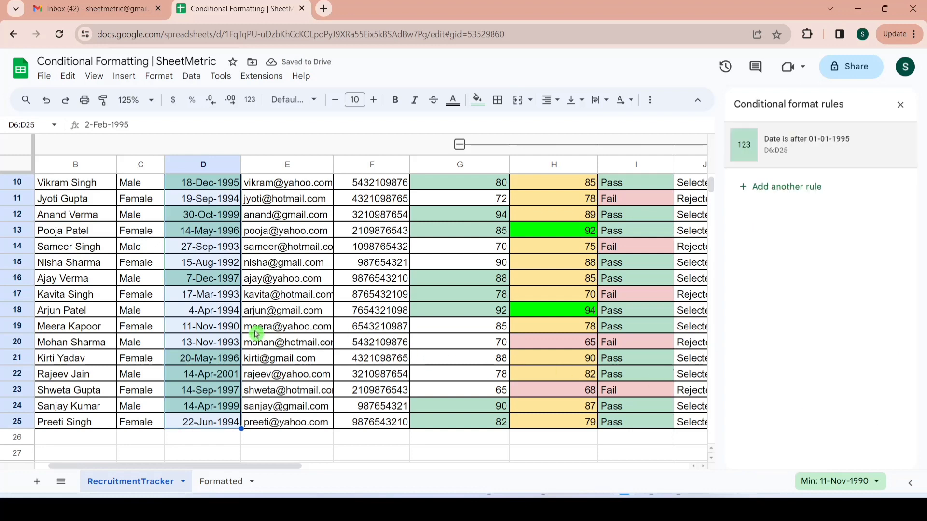
# Step: Check which dates of birth in column D are highlighted against the 01-01-1995 cutoff
pyautogui.click(225, 361)
pyautogui.press('Up')
pyautogui.press('Up')
pyautogui.press('Up')
pyautogui.press('Up')
pyautogui.press('Up')
pyautogui.press('Up')
pyautogui.press('Up')
pyautogui.press('Up')
pyautogui.press('Up')
pyautogui.press('Up')
pyautogui.press('Up')
pyautogui.press('Up')
pyautogui.press('Up')
pyautogui.press('Up')
pyautogui.press('Up')
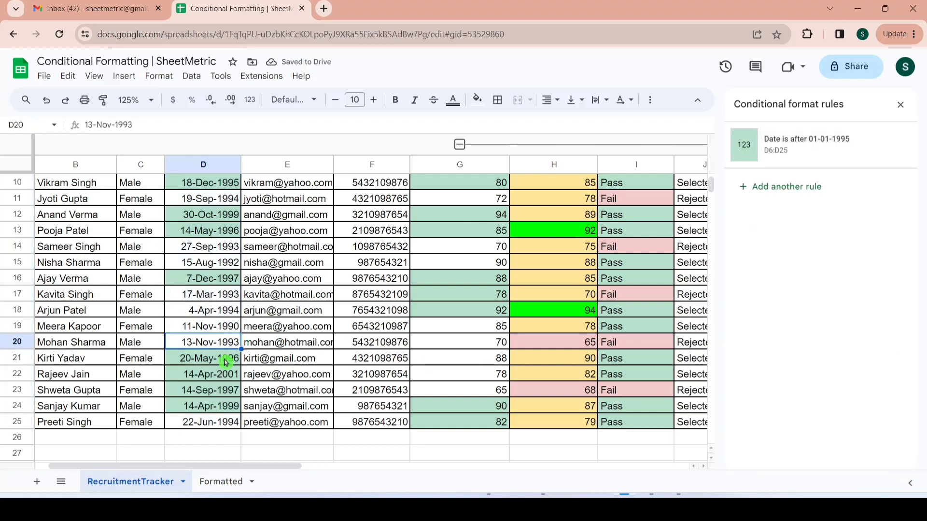
pyautogui.press('Down')
pyautogui.press('Up')
pyautogui.press('Up')
pyautogui.press('Up')
pyautogui.press('Up')
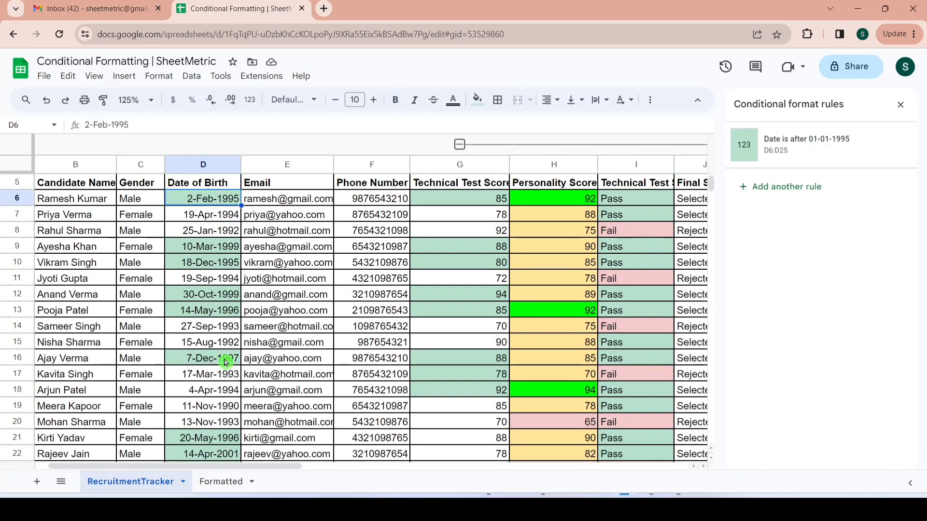
pyautogui.press('Down')
pyautogui.press('Down')
pyautogui.press('Down')
pyautogui.press('Down')
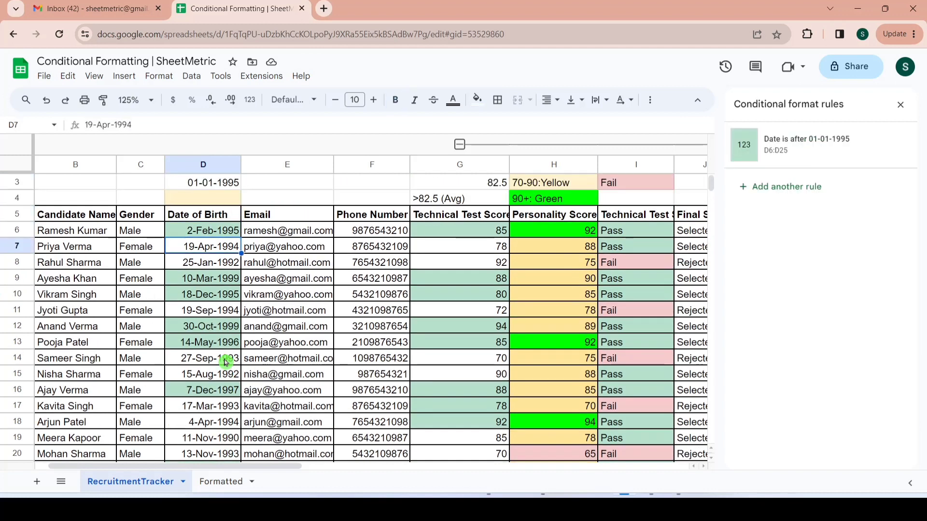
pyautogui.press('Down')
pyautogui.press('Down')
pyautogui.press('Down')
pyautogui.press('Down')
pyautogui.press('Down')
pyautogui.press('Down')
pyautogui.press('Down')
pyautogui.press('Down')
pyautogui.press('Down')
pyautogui.press('Down')
pyautogui.press('Down')
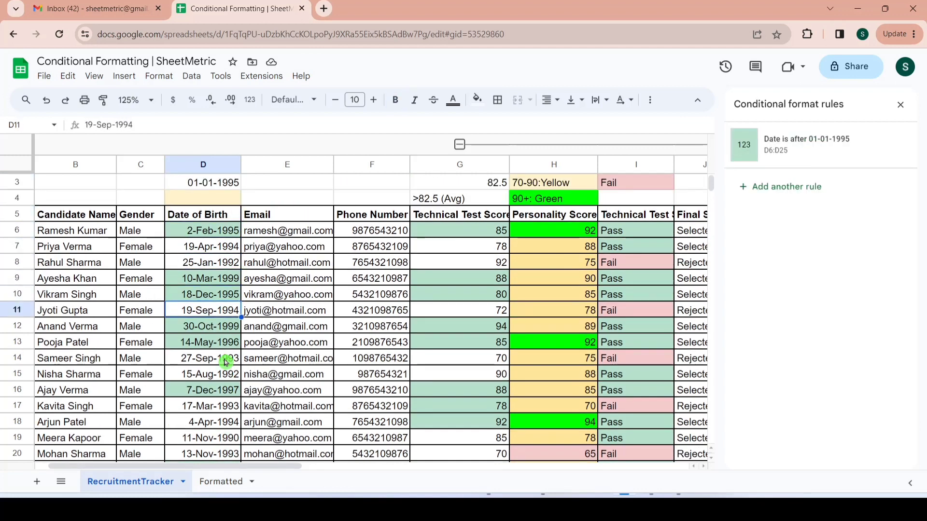
pyautogui.press('Down')
pyautogui.press('Down')
pyautogui.press('Down')
pyautogui.press('Down')
pyautogui.press('Down')
pyautogui.press('Down')
pyautogui.press('Down')
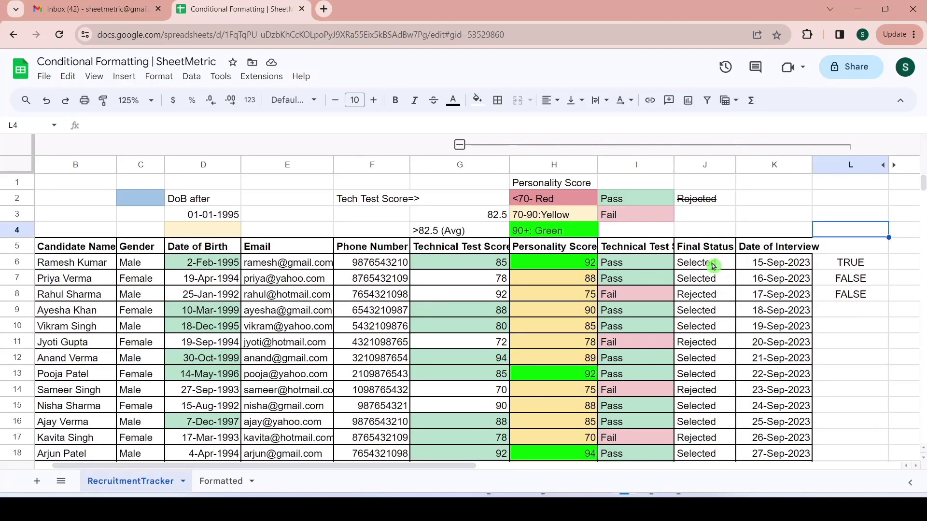
# Step: Examine the Final Status values in column J against the Rejected formatting sample above them
pyautogui.click(713, 266)
pyautogui.press('Up')
pyautogui.press('Up')
pyautogui.press('Up')
pyautogui.press('Down')
pyautogui.press('Down')
pyautogui.press('Down')
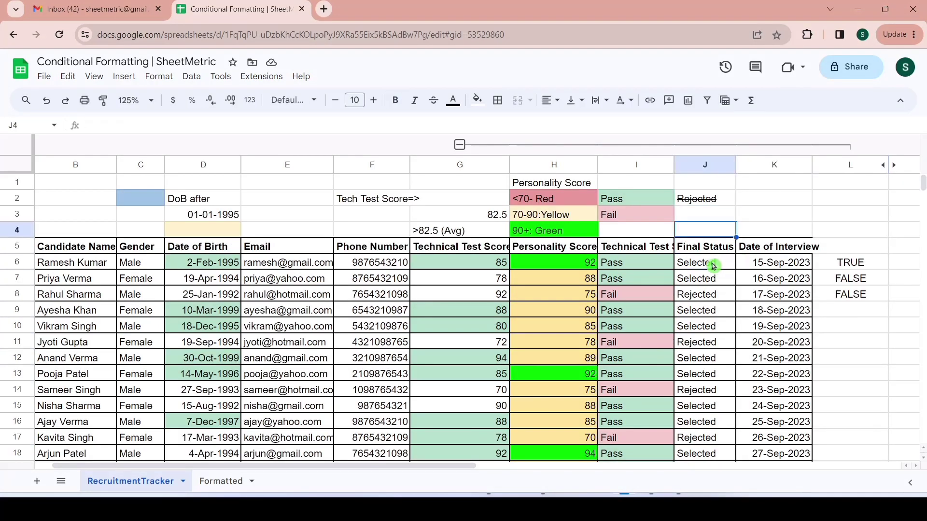
pyautogui.press('Down')
pyautogui.press('Down')
pyautogui.press('Down')
pyautogui.press('Up')
pyautogui.press('Up')
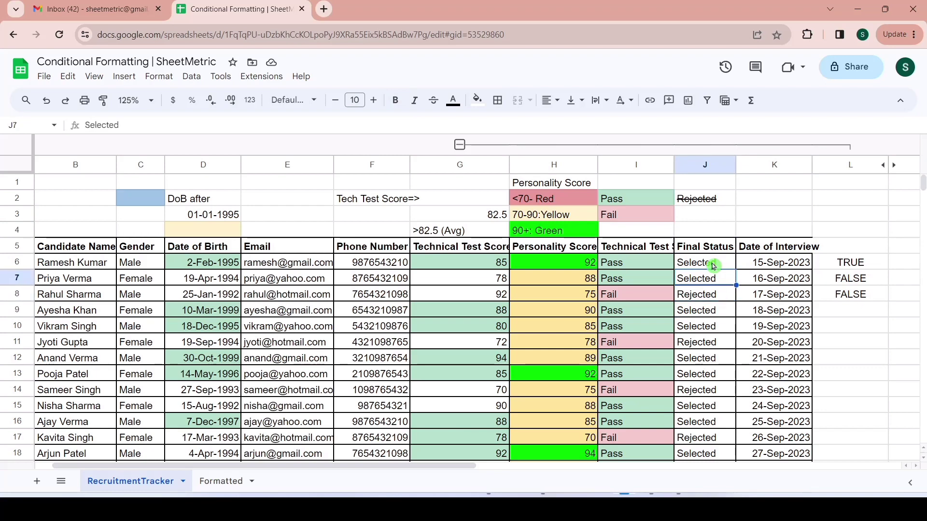
pyautogui.press('Down')
pyautogui.press('Up')
pyautogui.press('Up')
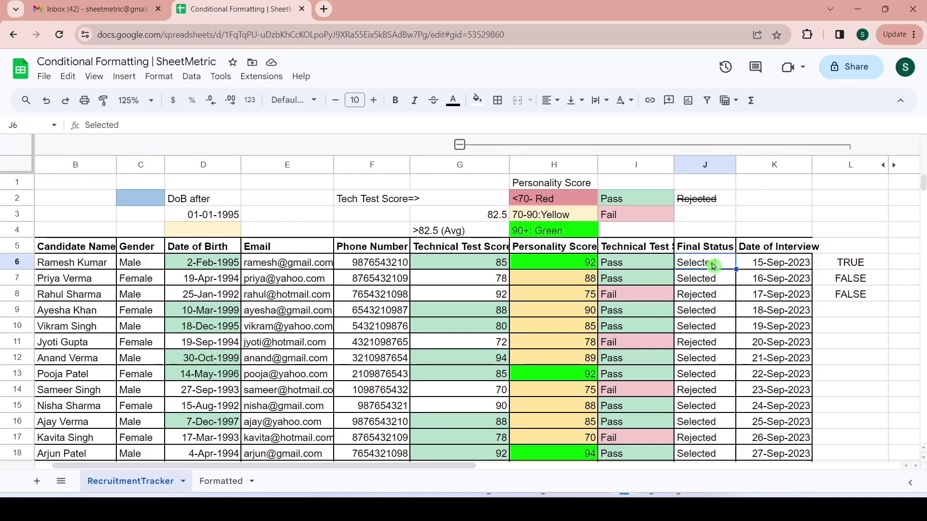
pyautogui.press('Up')
pyautogui.press('Down')
# Step: Start a new conditional formatting rule for the final statuses in J6:J25
pyautogui.hotkey('shift', 'Down')
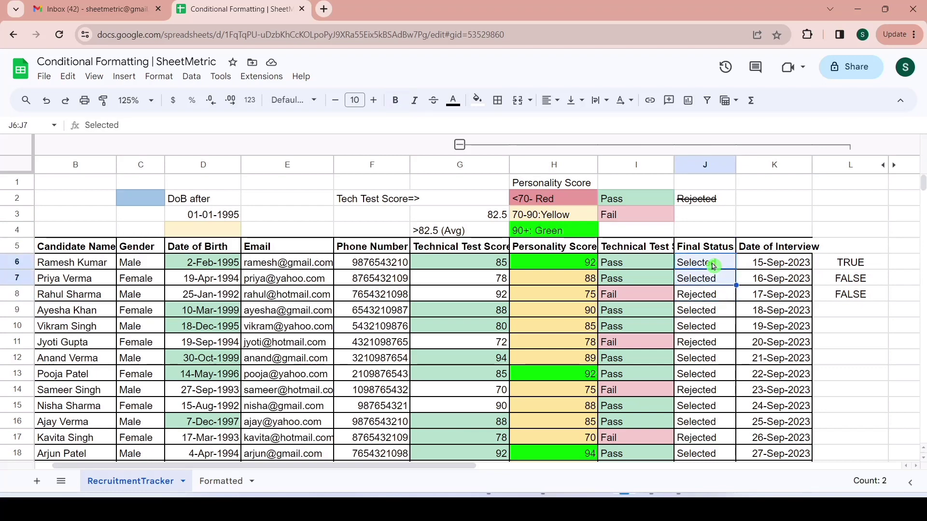
pyautogui.hotkey('shift', 'Down')
pyautogui.hotkey('shift', 'Down')
pyautogui.hotkey('shift', 'Down')
pyautogui.hotkey('shift', 'Down')
pyautogui.hotkey('shift', 'Down')
pyautogui.hotkey('shift', 'Down')
pyautogui.hotkey('shift', 'Down')
pyautogui.hotkey('shift', 'Down')
pyautogui.hotkey('shift', 'Down')
pyautogui.hotkey('shift', 'Down')
pyautogui.hotkey('shift', 'Down')
pyautogui.hotkey('shift', 'Down')
pyautogui.hotkey('shift', 'Down')
pyautogui.hotkey('shift', 'Down')
pyautogui.hotkey('shift', 'Down')
pyautogui.hotkey('shift', 'Down')
pyautogui.hotkey('shift', 'Down')
pyautogui.hotkey('shift', 'Down')
pyautogui.hotkey('shift', 'Down')
pyautogui.hotkey('shift', 'Down')
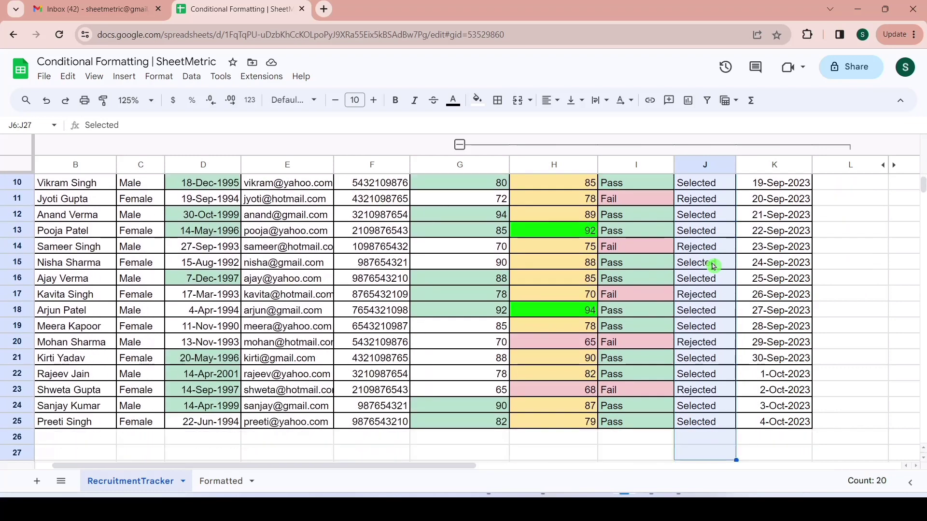
pyautogui.hotkey('shift', 'Up')
pyautogui.hotkey('shift', 'Up')
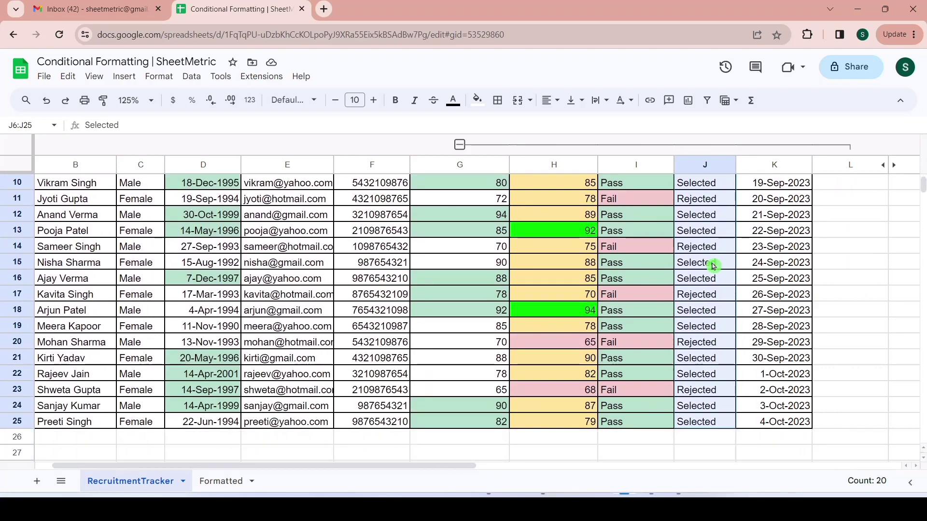
pyautogui.rightClick(713, 266)
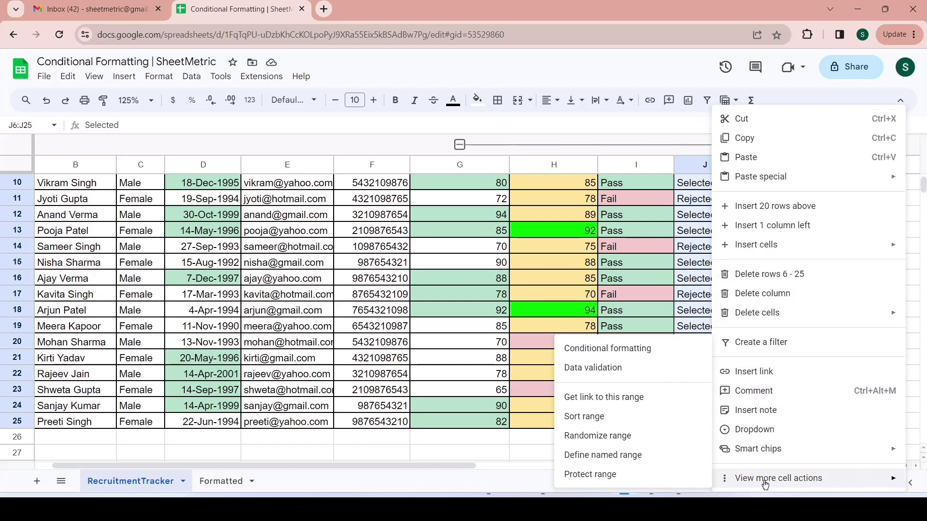
pyautogui.click(618, 348)
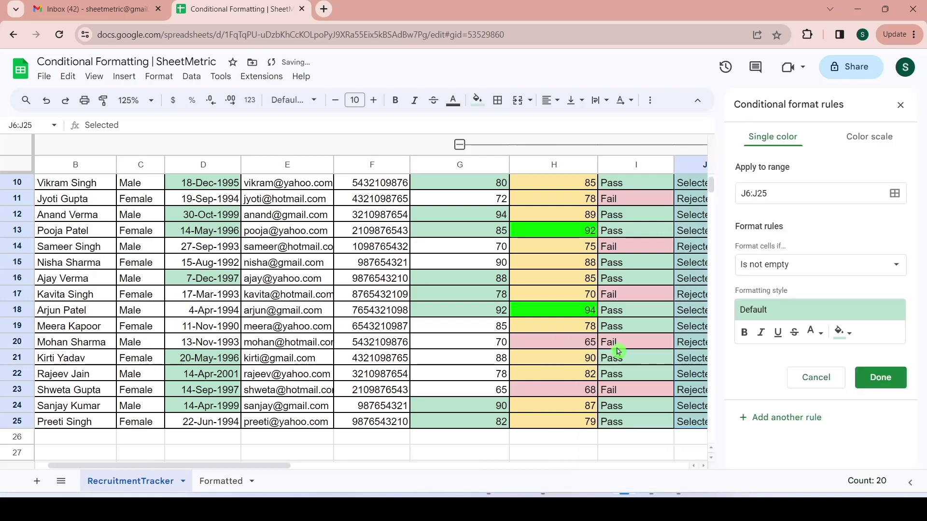
# Step: Format final statuses whose text is exactly "Rejected" with strikethrough and save the rule
pyautogui.click(894, 271)
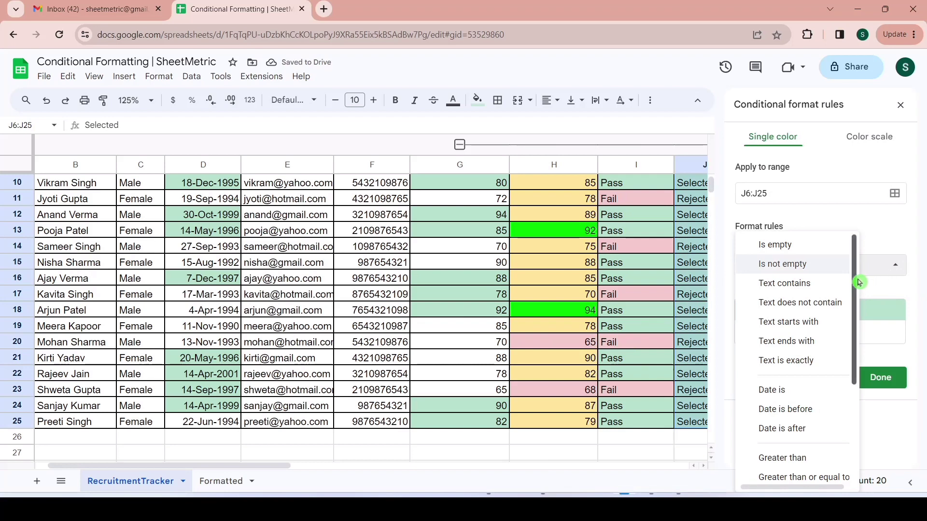
pyautogui.click(853, 420)
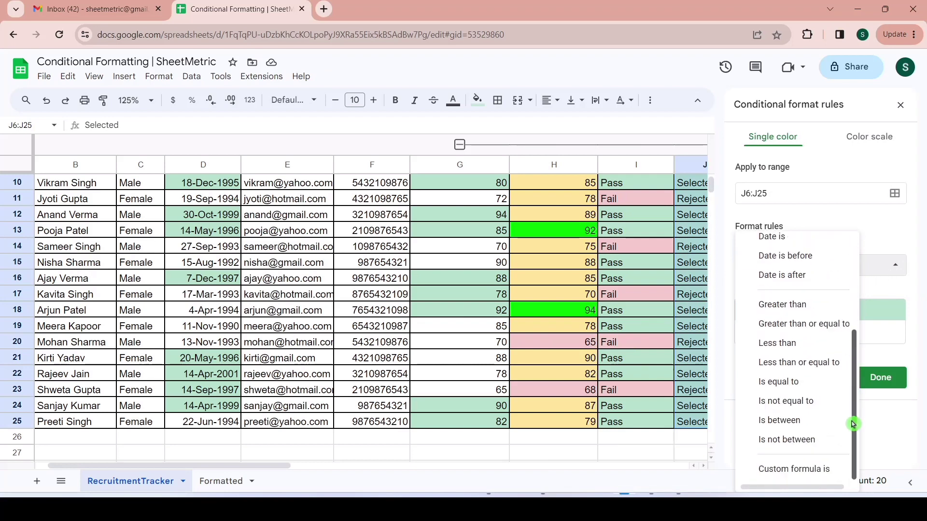
pyautogui.scroll(3, 858, 302)
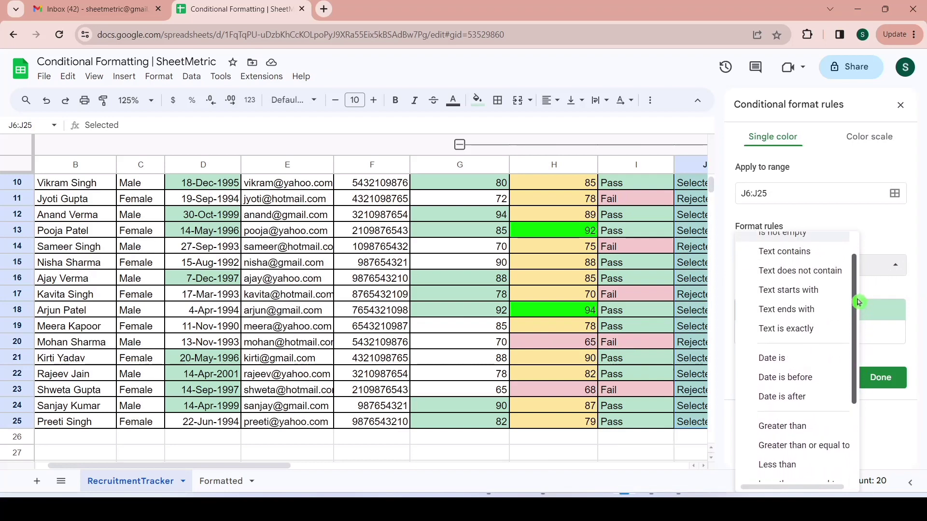
pyautogui.click(808, 329)
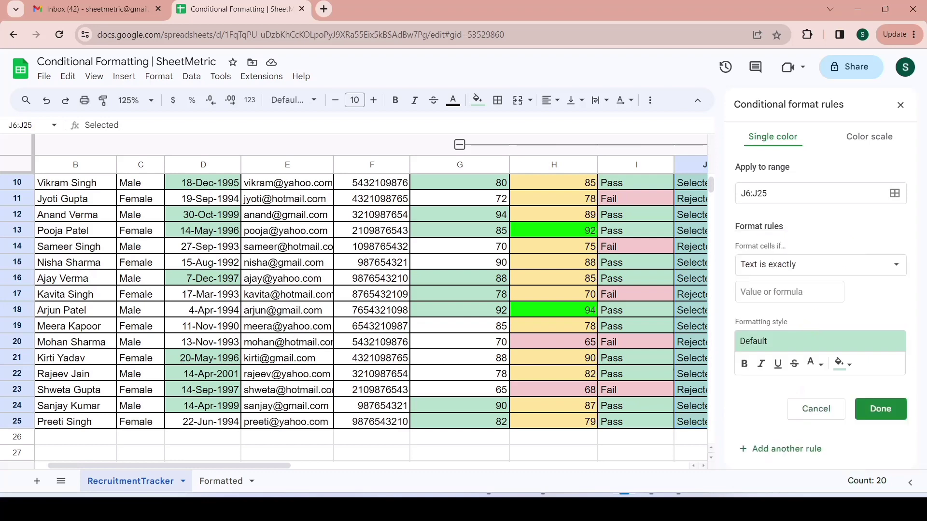
pyautogui.click(789, 292)
pyautogui.write('Rejected')
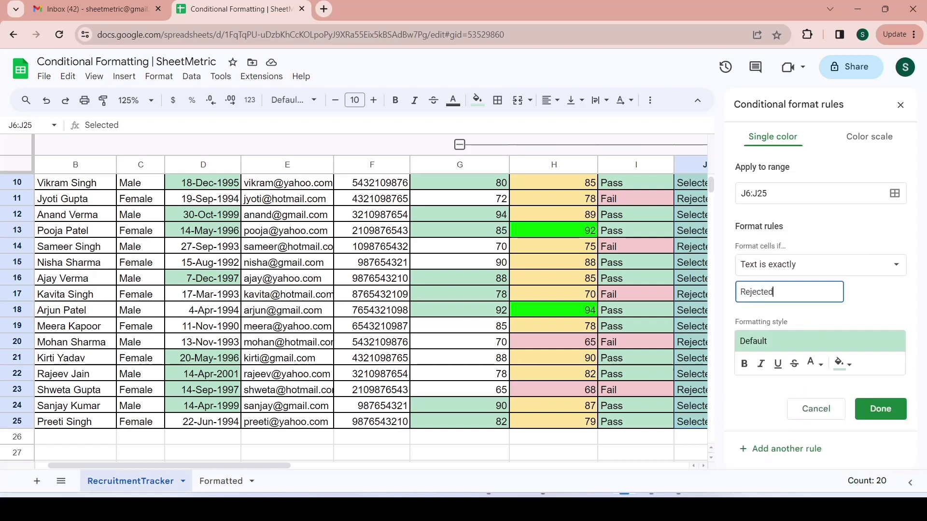
pyautogui.click(795, 364)
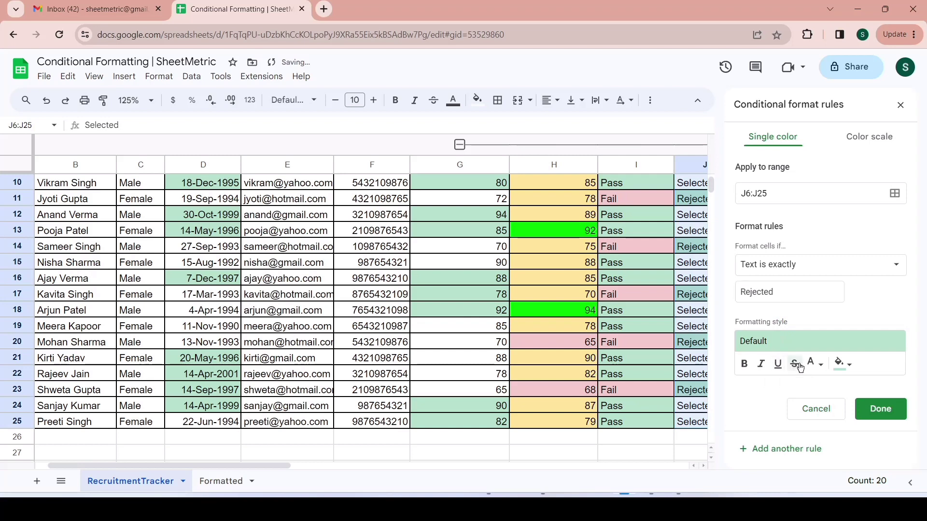
pyautogui.click(881, 409)
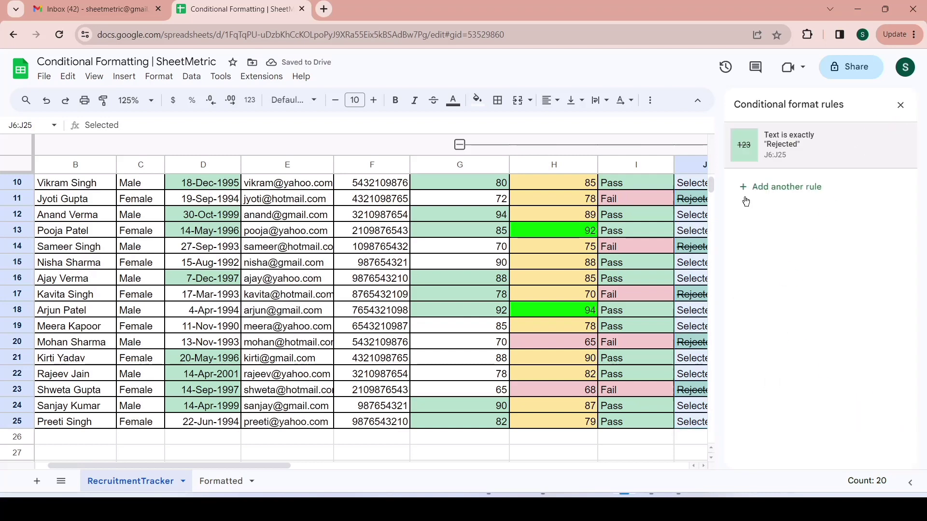
# Step: Reopen the "Rejected" rule for J6:J25 and remove its fill colour
pyautogui.click(804, 151)
pyautogui.click(851, 364)
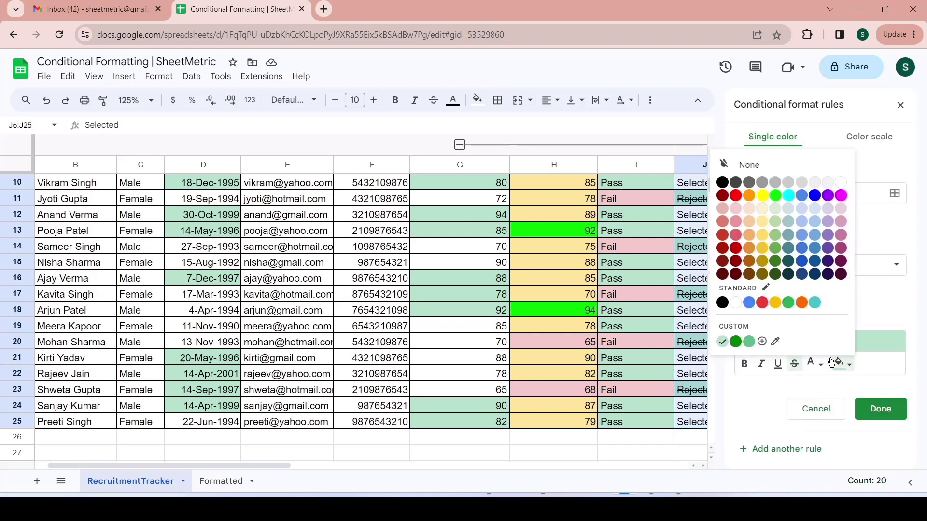
pyautogui.click(816, 363)
pyautogui.click(842, 364)
pyautogui.click(754, 166)
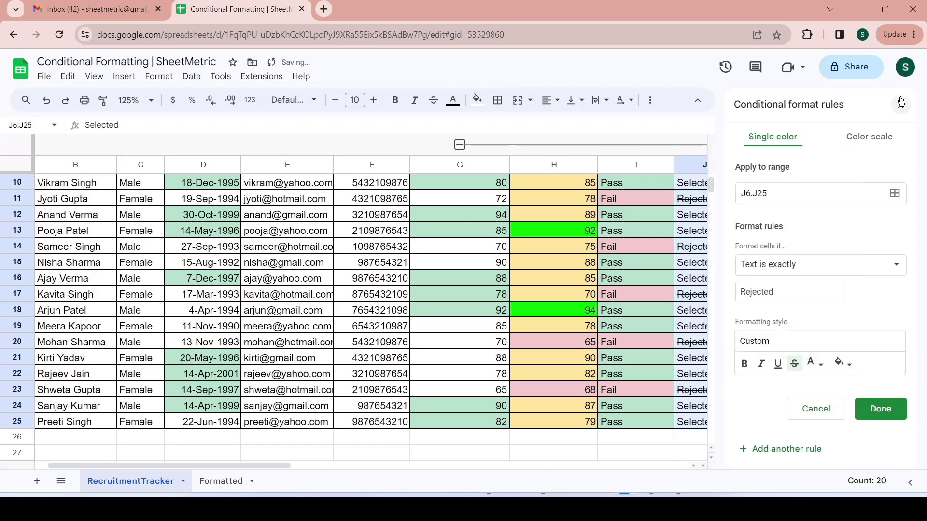
# Step: Try a light red fill on the "Rejected" rule for J6:J25, reset the fill to None and save the rule
pyautogui.click(848, 367)
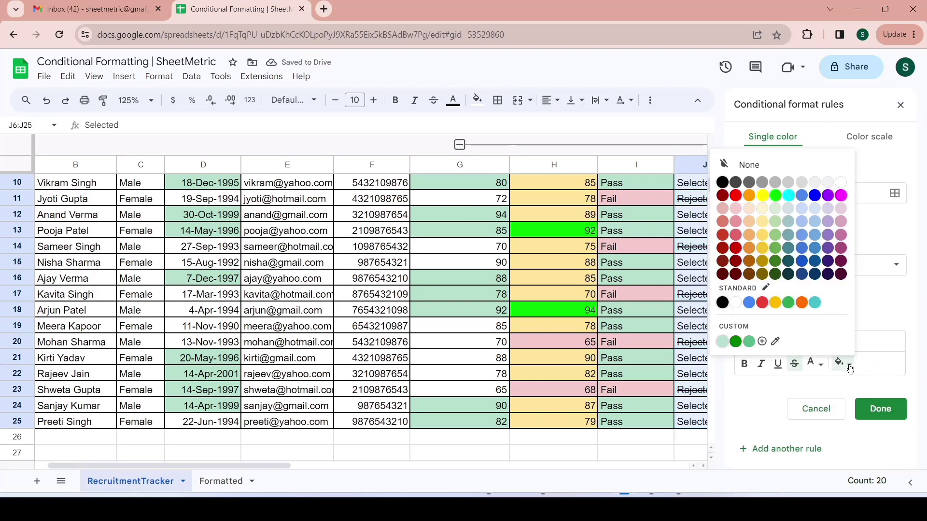
pyautogui.click(736, 222)
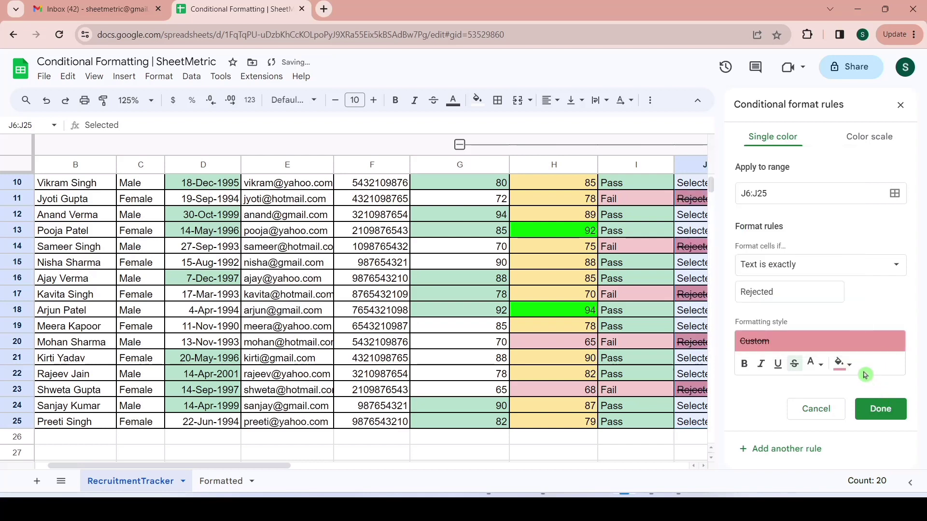
pyautogui.click(846, 367)
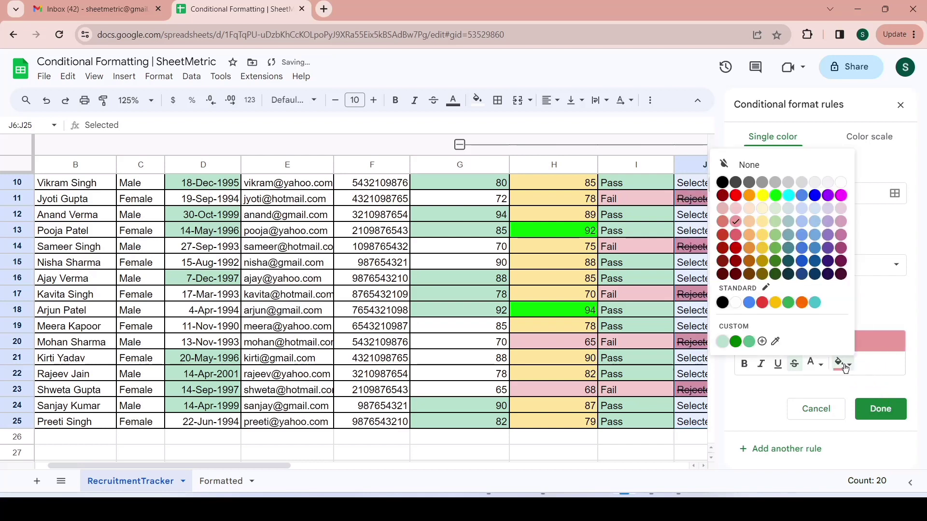
pyautogui.click(743, 164)
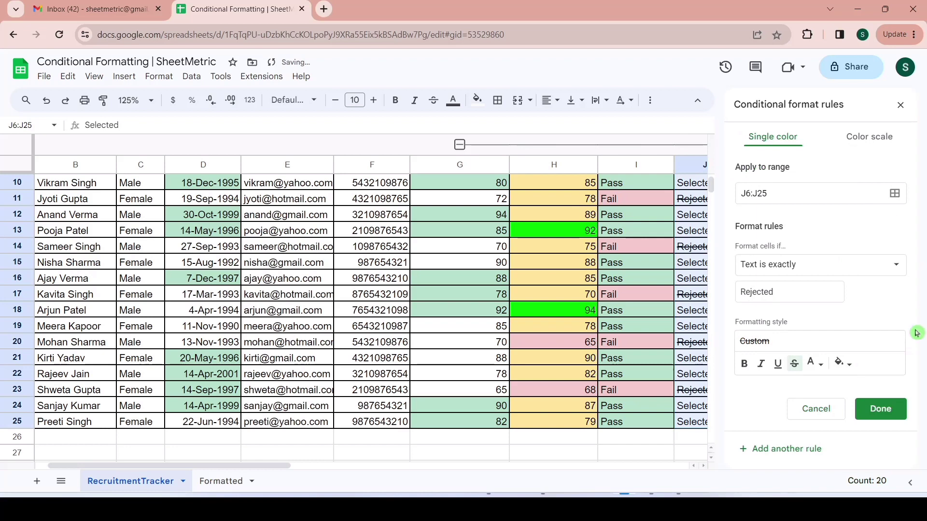
pyautogui.click(881, 409)
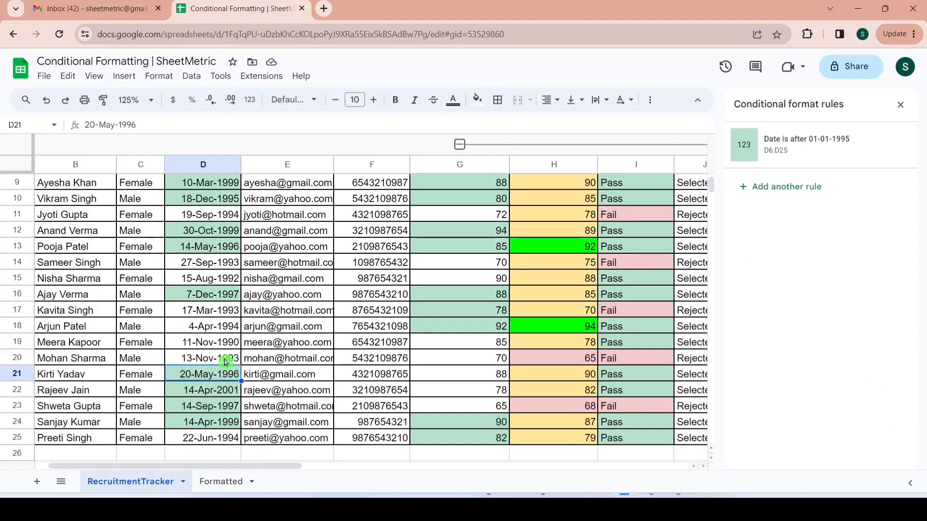
# Step: Review the highlighted dates of birth in column D and close the conditional format rules
pyautogui.press('Up')
pyautogui.press('Up')
pyautogui.press('Up')
pyautogui.press('Up')
pyautogui.press('Up')
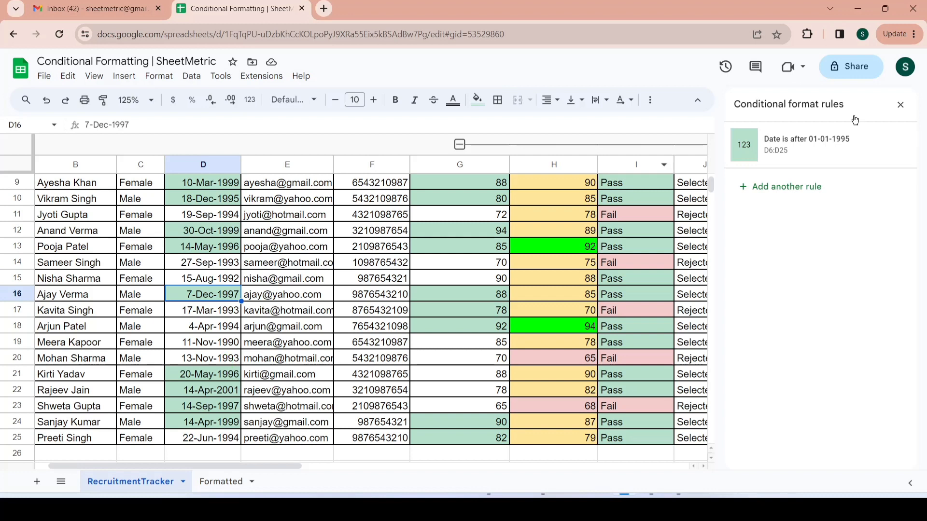
pyautogui.click(902, 108)
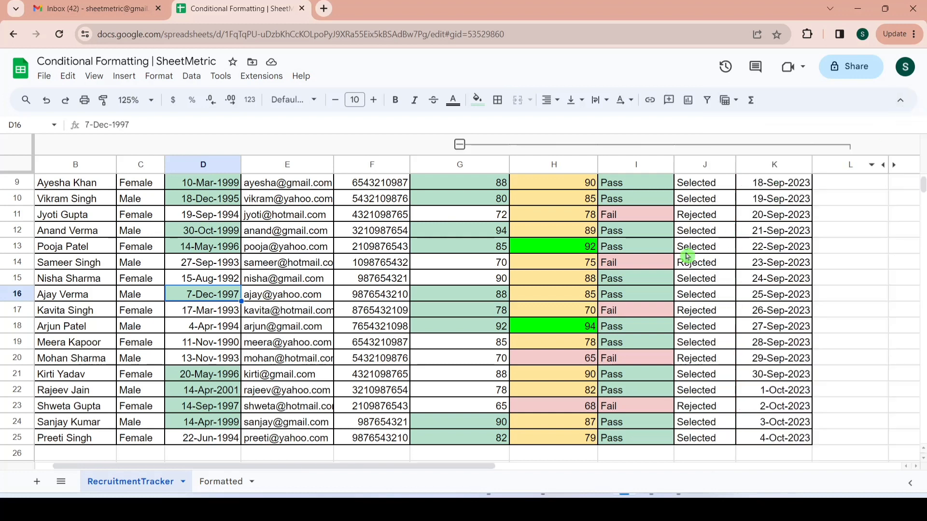
# Step: Examine the highlighted technical test scores in column G up to the criteria above the header row
pyautogui.click(482, 314)
pyautogui.press('Up')
pyautogui.press('Up')
pyautogui.press('Up')
pyautogui.press('Up')
pyautogui.press('Up')
pyautogui.press('Up')
pyautogui.press('Up')
pyautogui.press('Up')
pyautogui.press('Up')
pyautogui.press('Up')
pyautogui.press('Up')
pyautogui.press('Up')
pyautogui.press('Up')
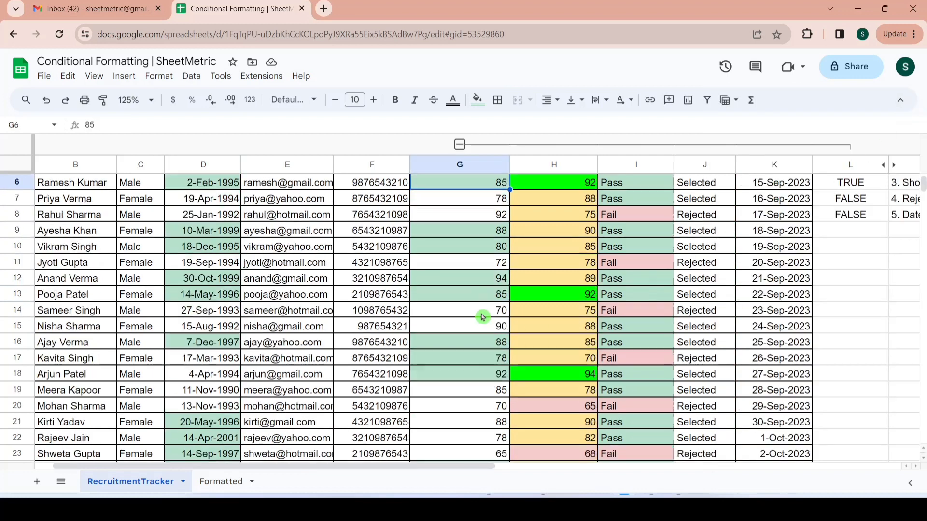
pyautogui.press('Down')
pyautogui.press('Down')
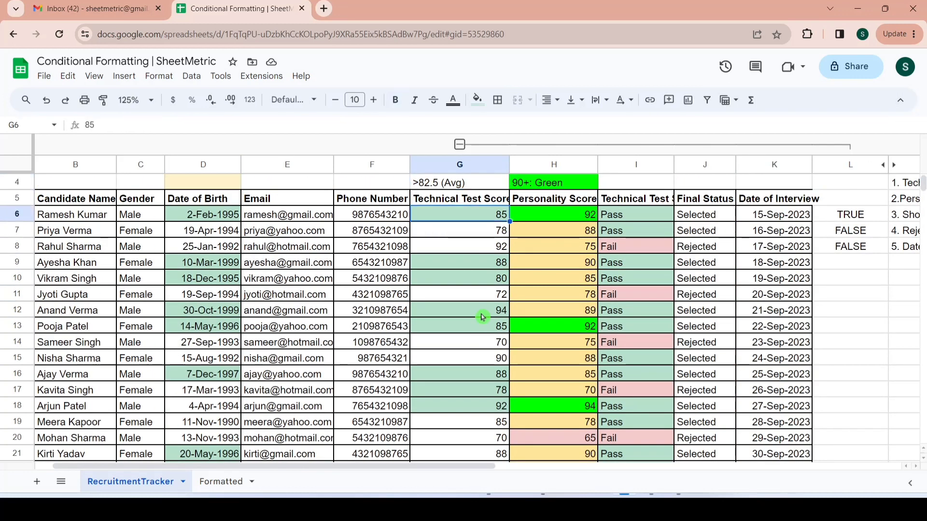
# Step: Examine the first candidate's row from the technical test score back to the candidate name in B6
pyautogui.press('Left')
pyautogui.press('Left')
pyautogui.press('Left')
pyautogui.press('Left')
pyautogui.press('Right')
pyautogui.press('Right')
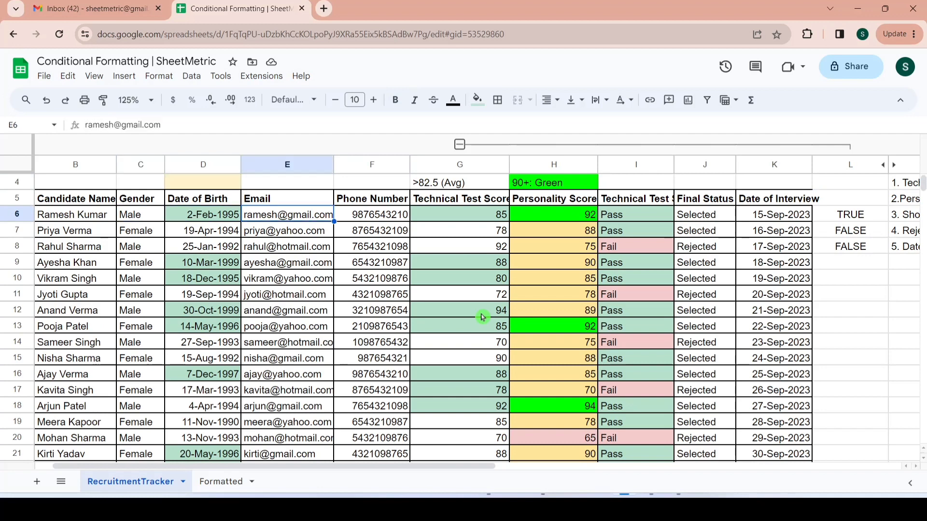
pyautogui.press('Left')
pyautogui.press('Left')
pyautogui.press('Left')
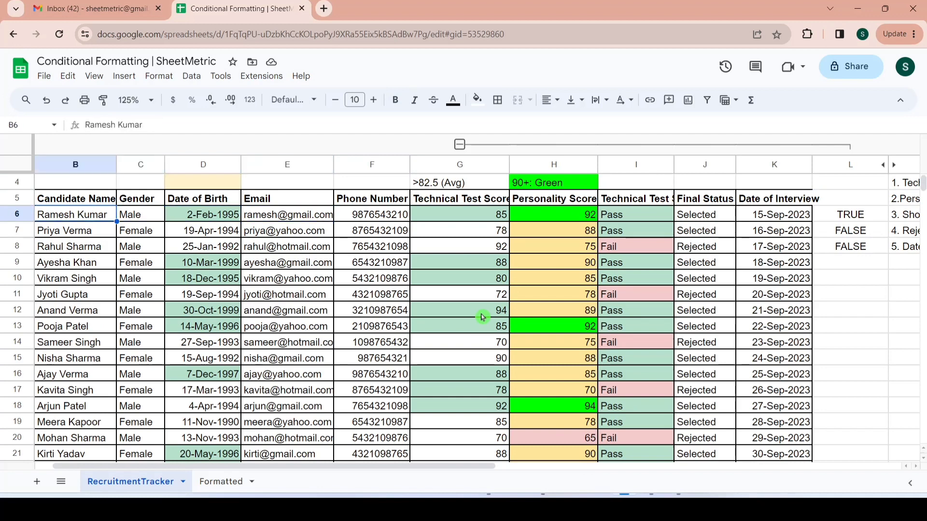